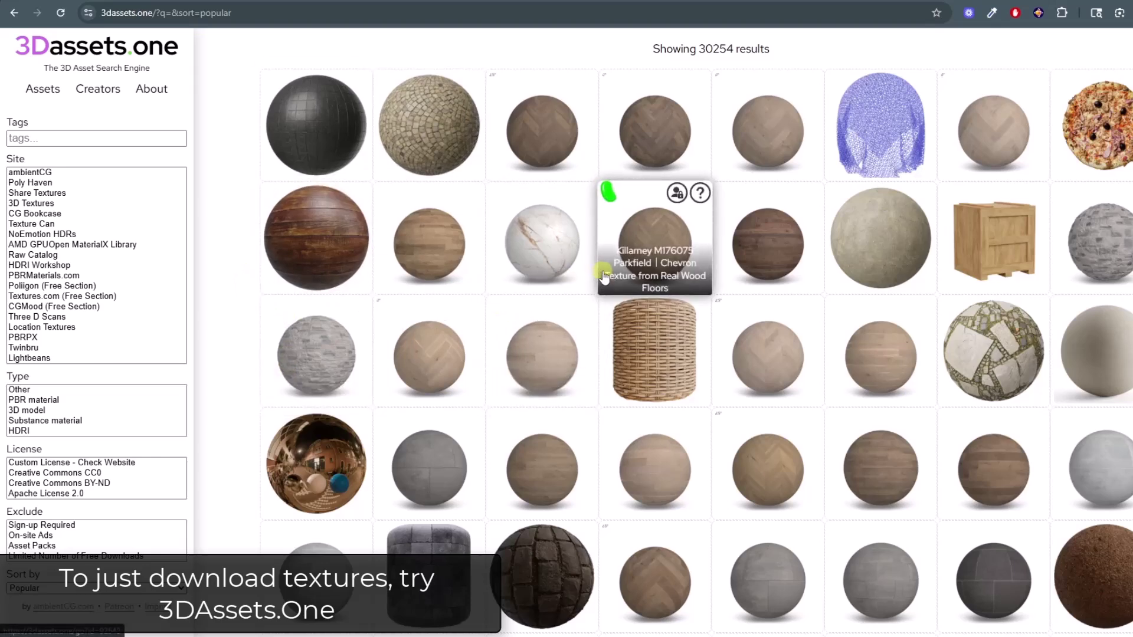
pyautogui.scroll(-1, 600, 282)
pyautogui.scroll(1, 565, 340)
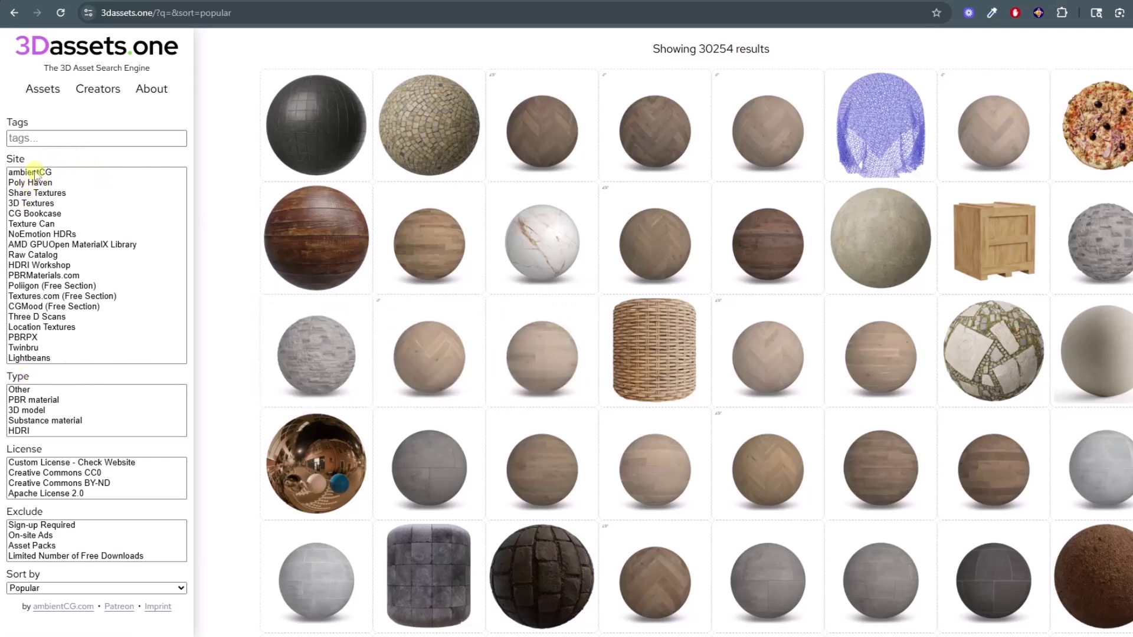
pyautogui.scroll(-10, 362, 292)
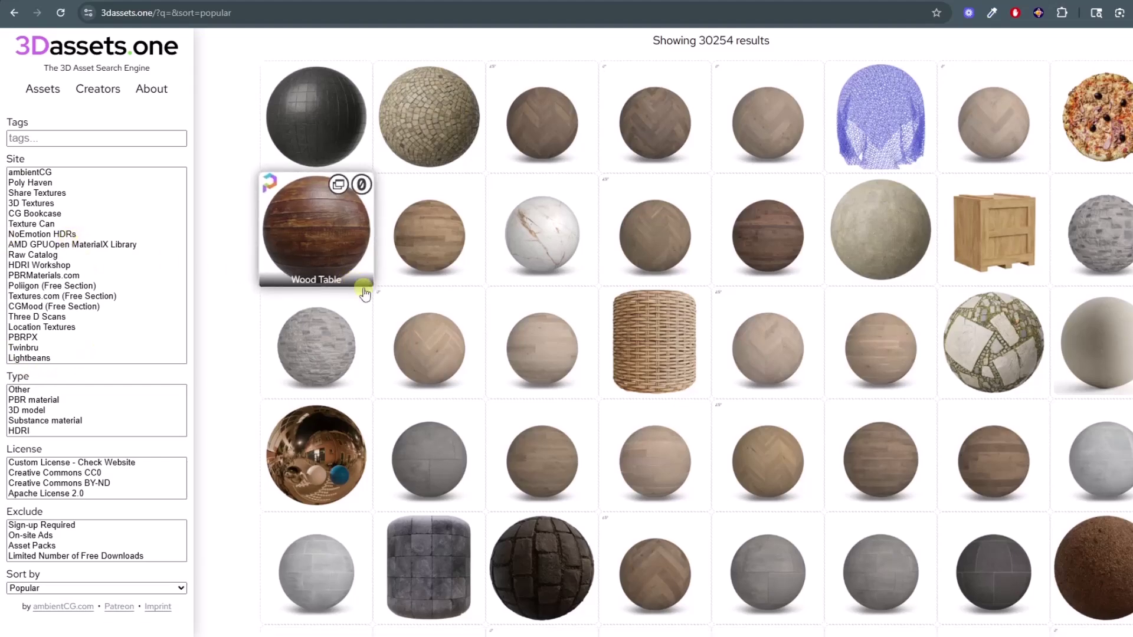
pyautogui.scroll(10, 248, 298)
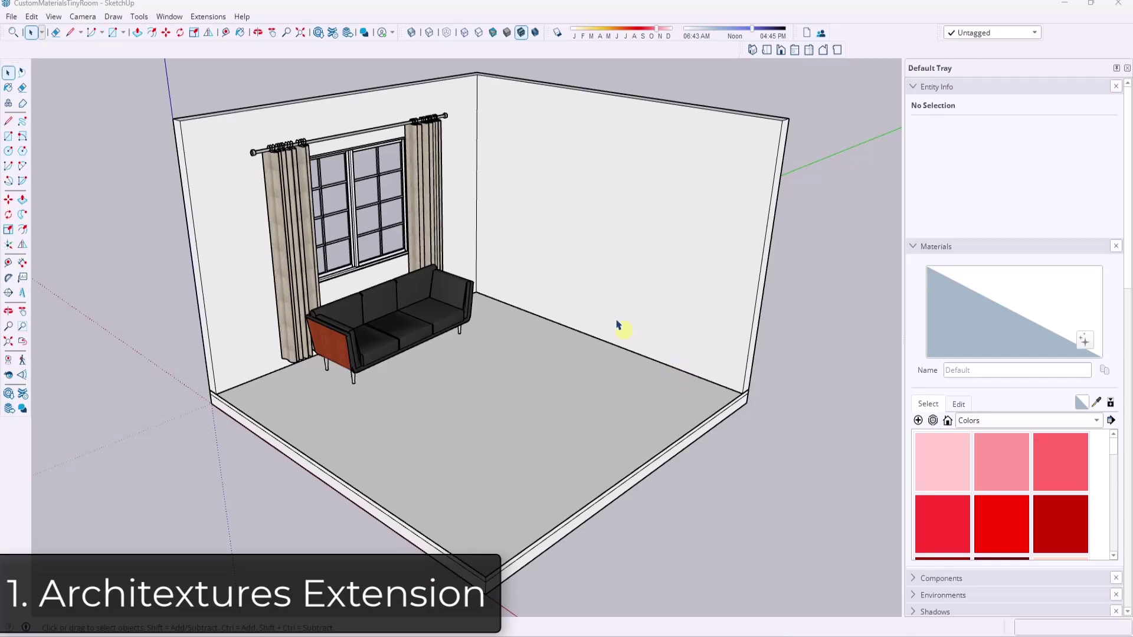
# Step: Search the Extension Warehouse for "architexture", review the Architextures for SketchUp extension page, and close it
pyautogui.click(333, 33)
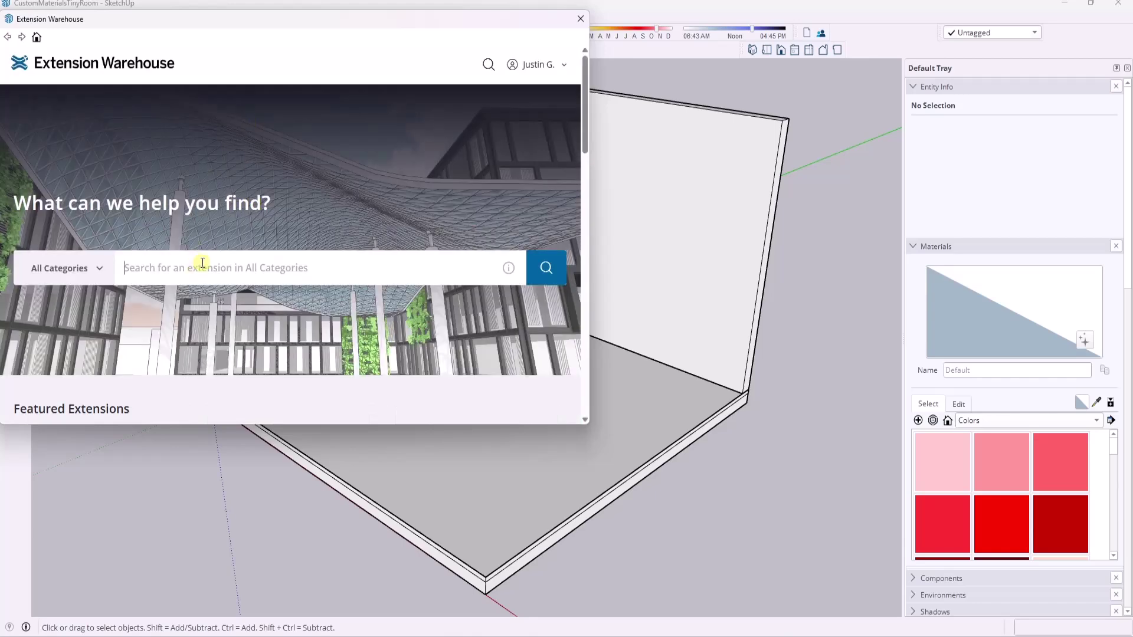
pyautogui.write('architexture')
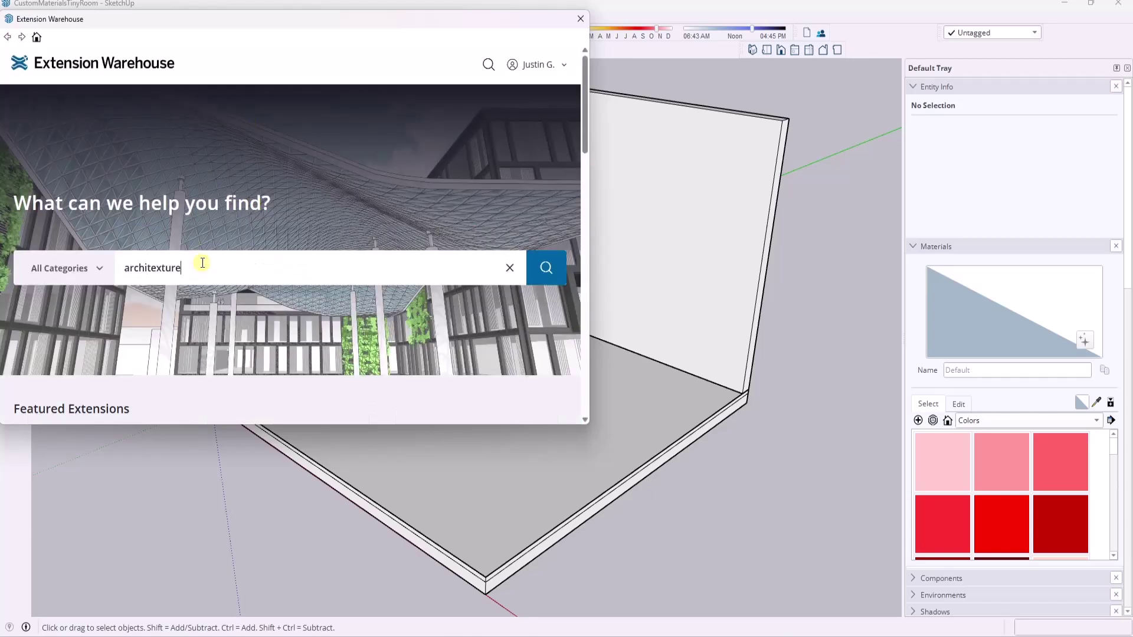
pyautogui.press('Return')
pyautogui.click(117, 287)
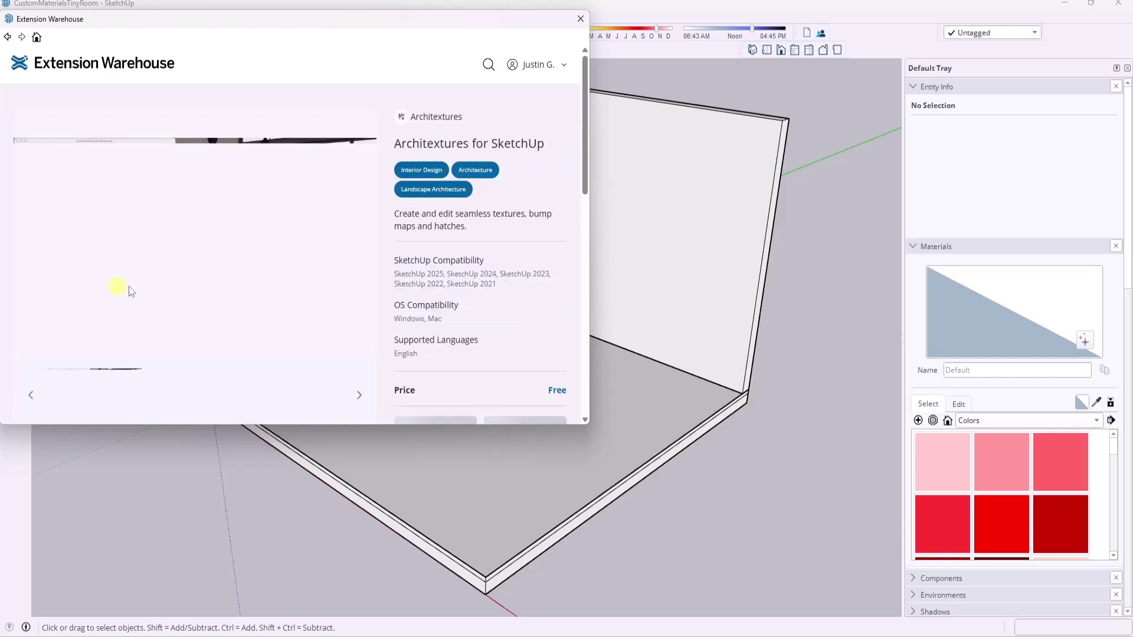
pyautogui.scroll(-1, 274, 231)
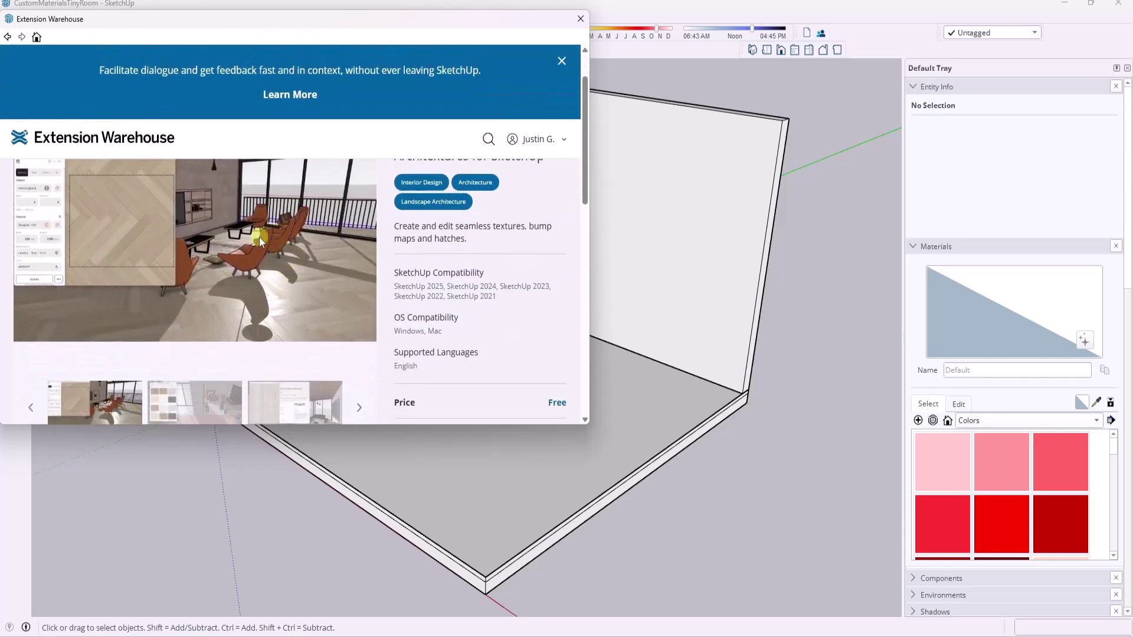
pyautogui.scroll(1, 260, 236)
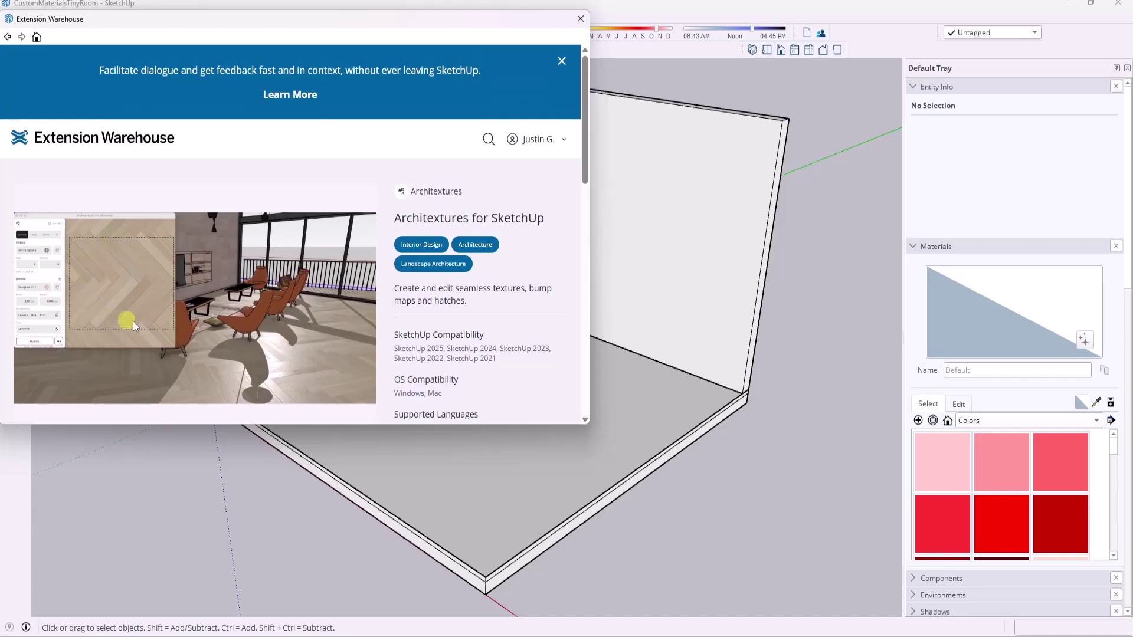
pyautogui.scroll(-5, 292, 284)
pyautogui.scroll(5, 272, 259)
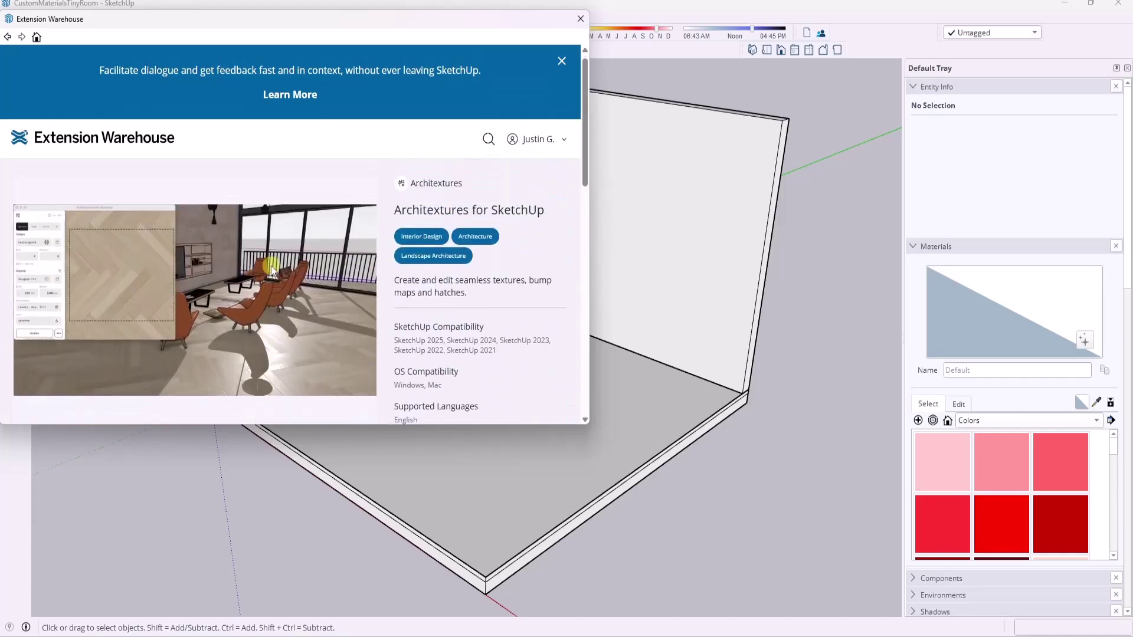
pyautogui.click(581, 18)
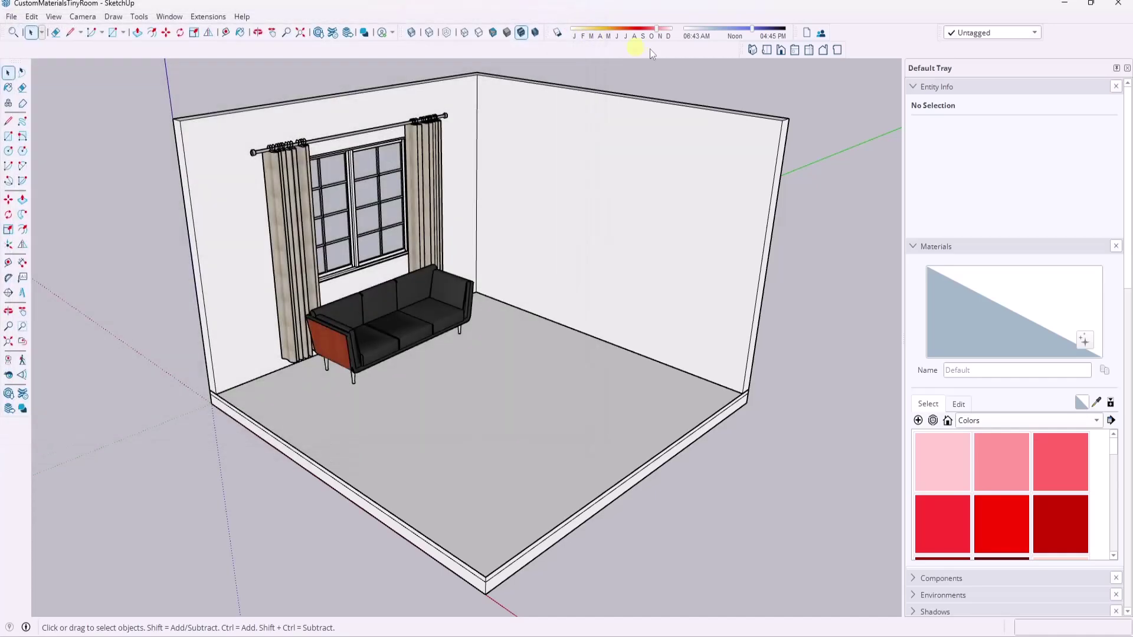
# Step: Show the Architextures toolbar and open the Architextures texture library
pyautogui.rightClick(871, 33)
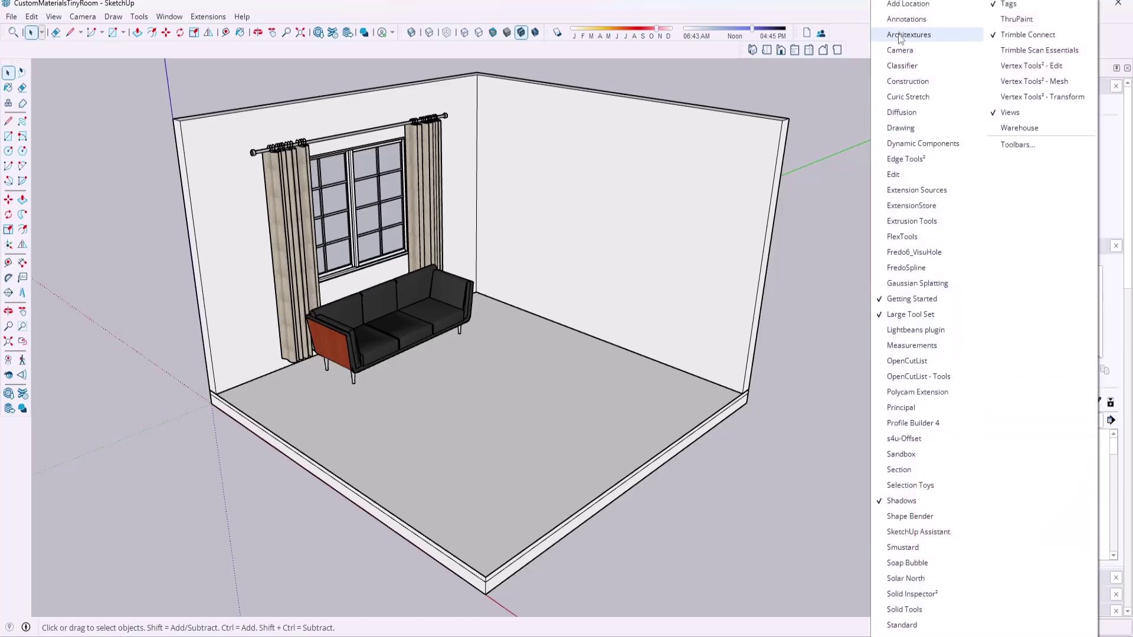
pyautogui.click(899, 34)
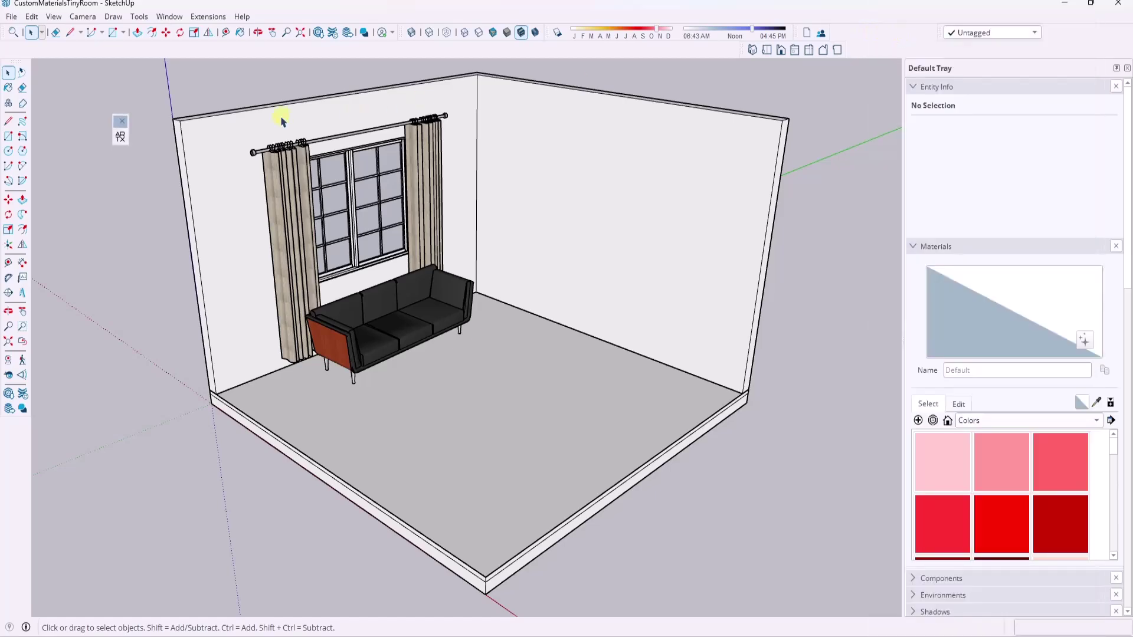
pyautogui.click(121, 137)
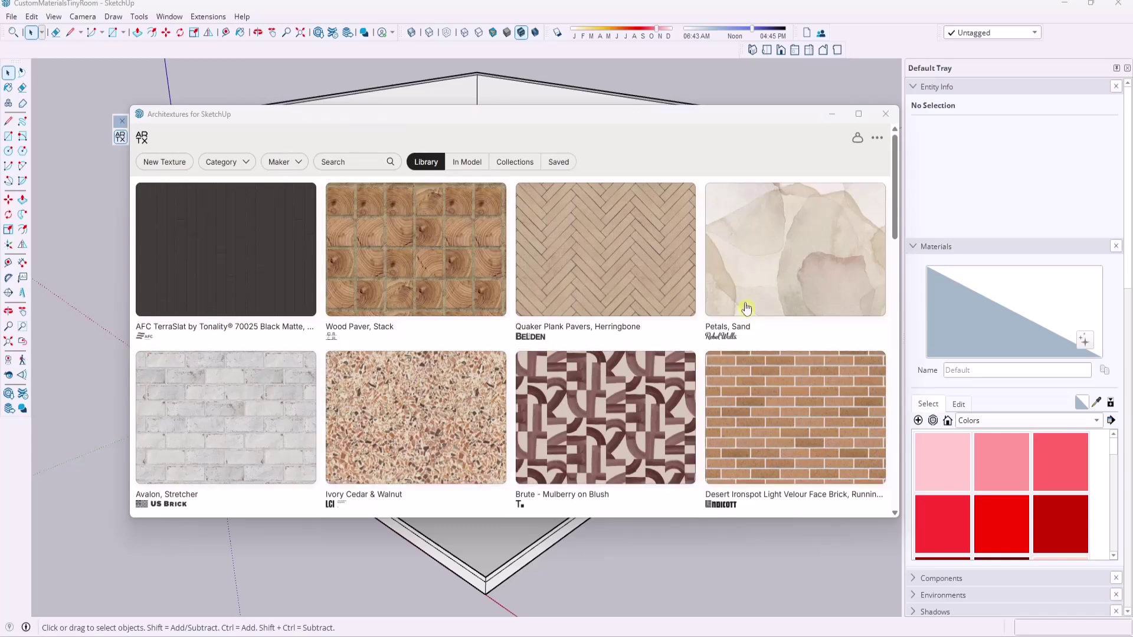
# Step: Examine the features offered with a Pro account on the Architextures website
pyautogui.click(684, 187)
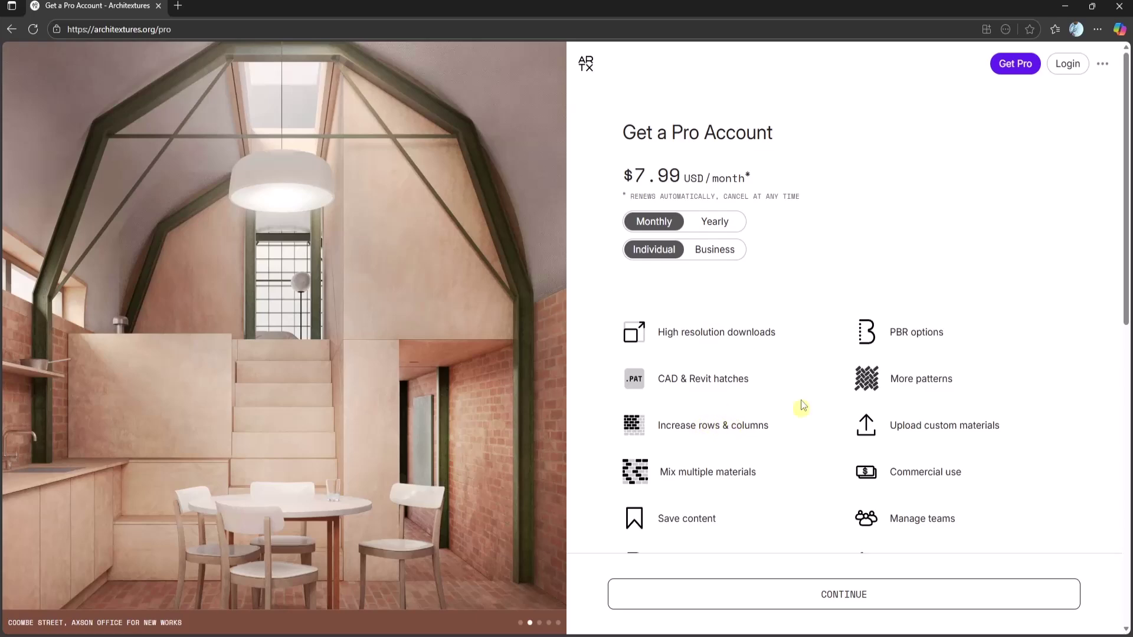
pyautogui.scroll(-2, 695, 463)
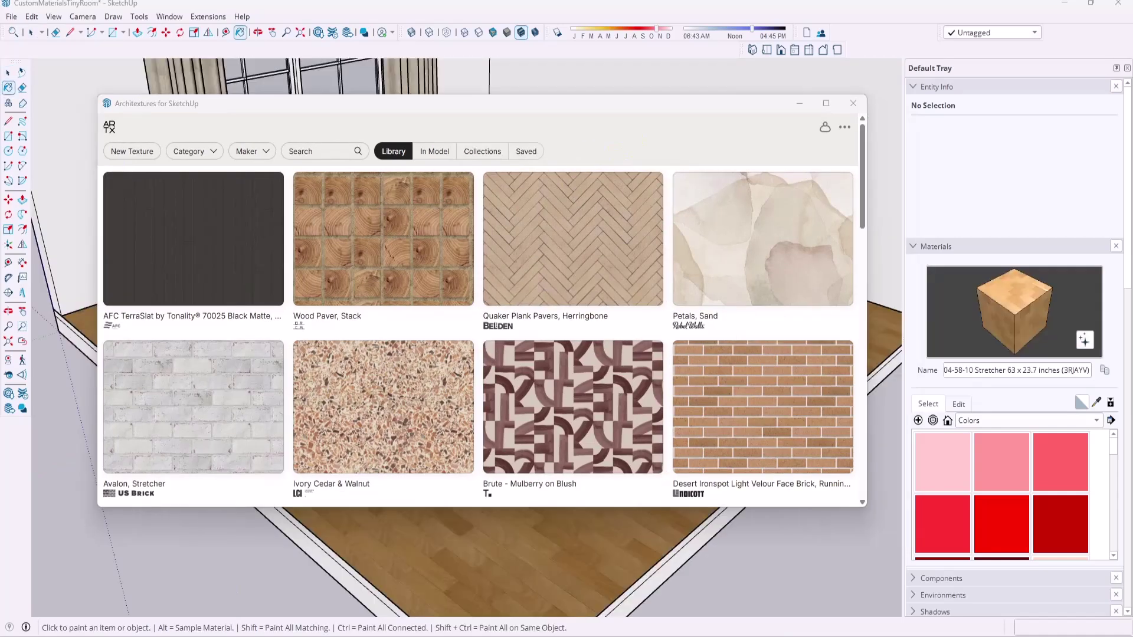
# Step: Start a new texture in Architextures for SketchUp
pyautogui.click(147, 153)
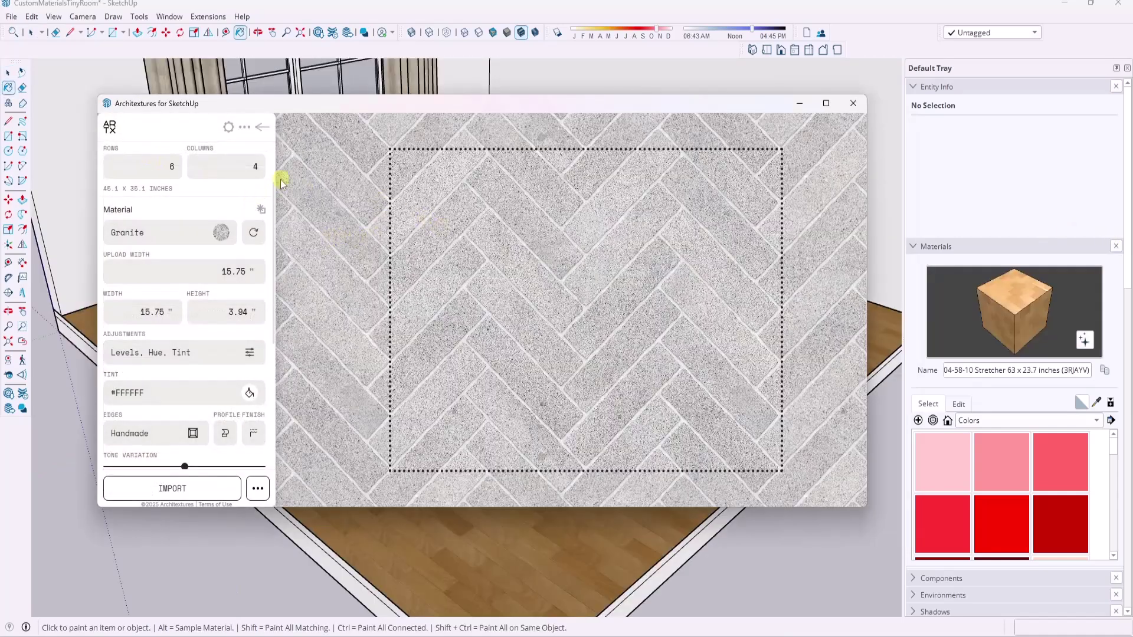
pyautogui.scroll(2, 195, 239)
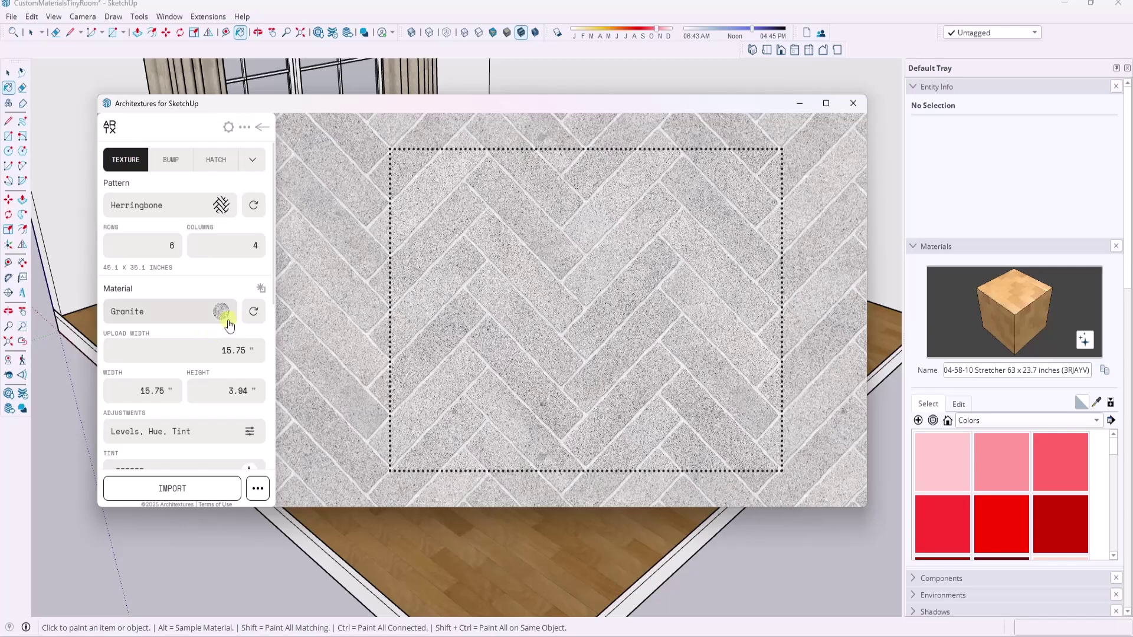
# Step: Try the Common pattern and the Chevron pattern on the new granite texture
pyautogui.click(220, 206)
pyautogui.click(365, 352)
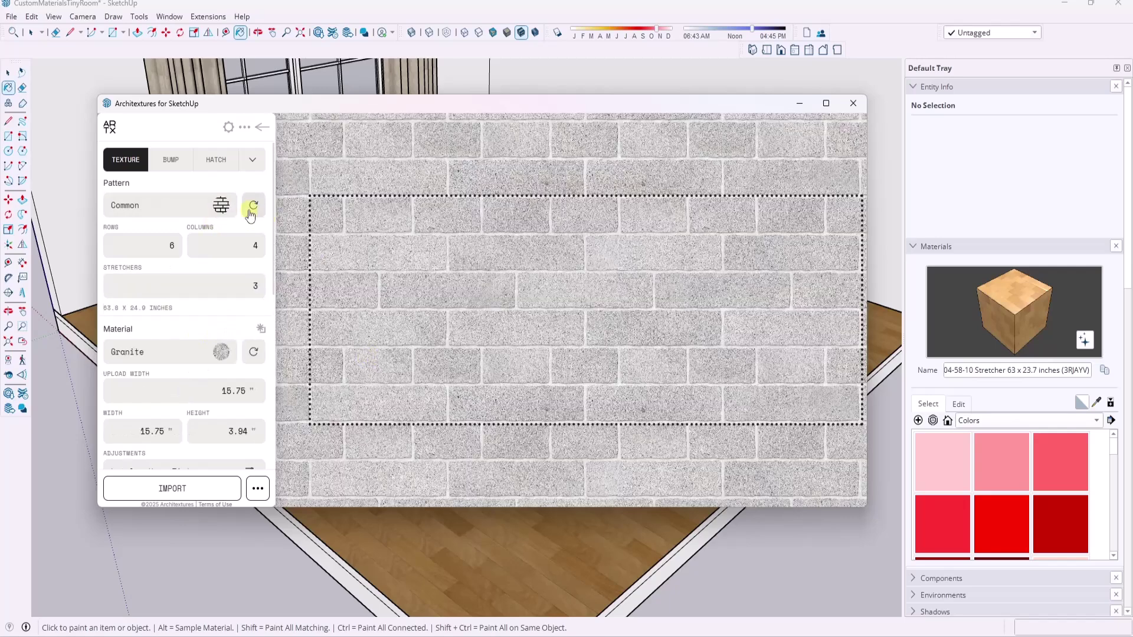
pyautogui.click(223, 207)
pyautogui.click(466, 355)
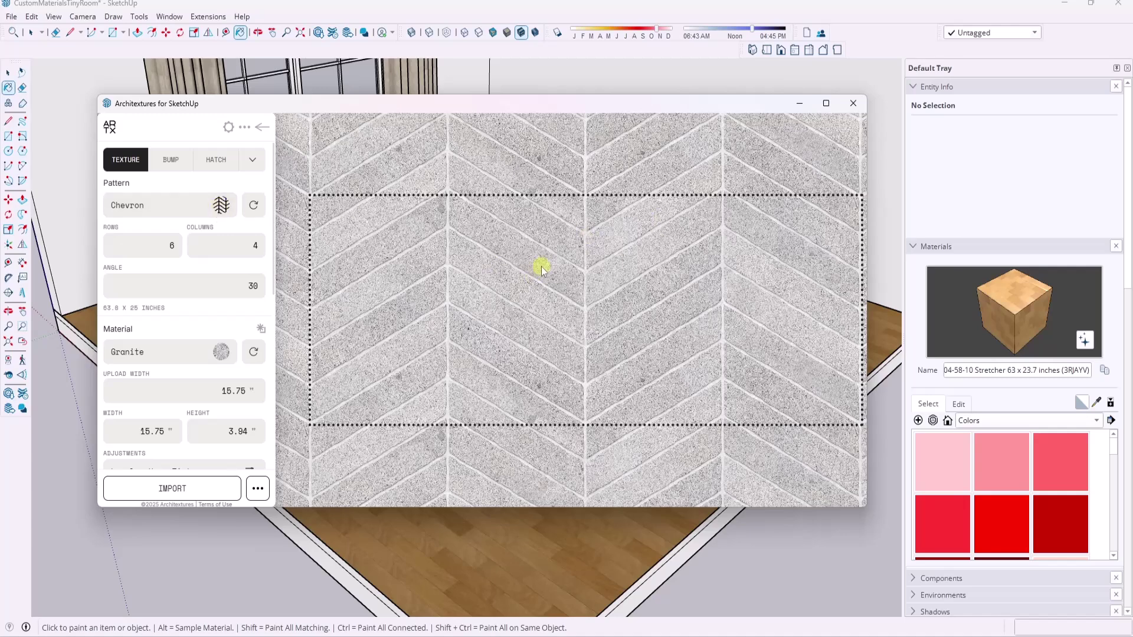
# Step: Upload the PNG image 2025-11-03_04-58-10 from the Snagit folder as a custom material
pyautogui.click(221, 352)
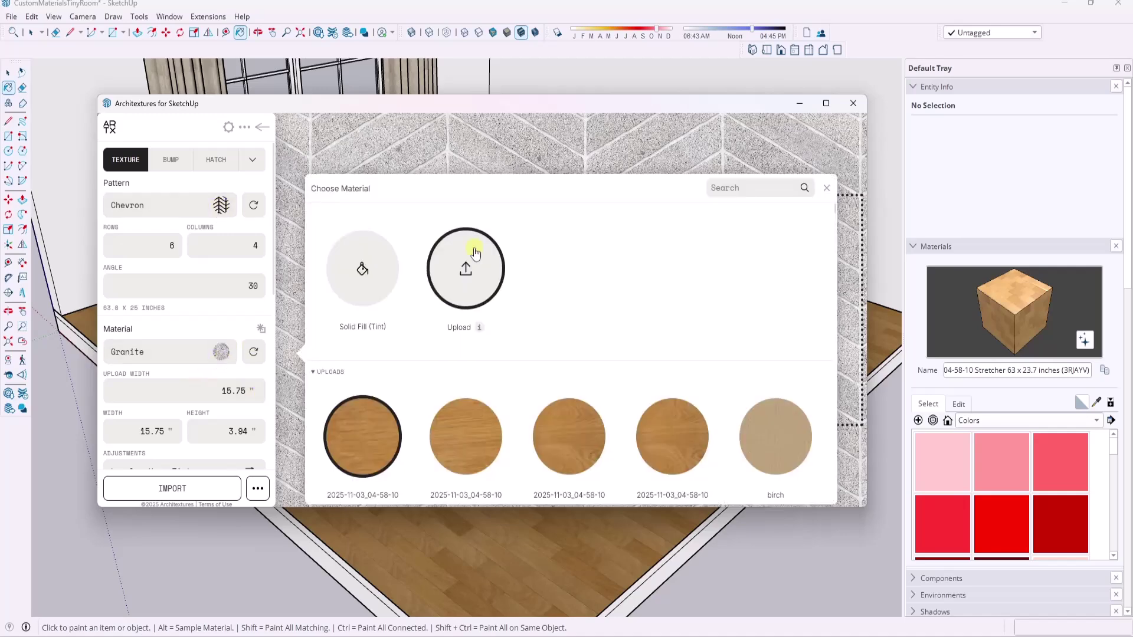
pyautogui.click(466, 285)
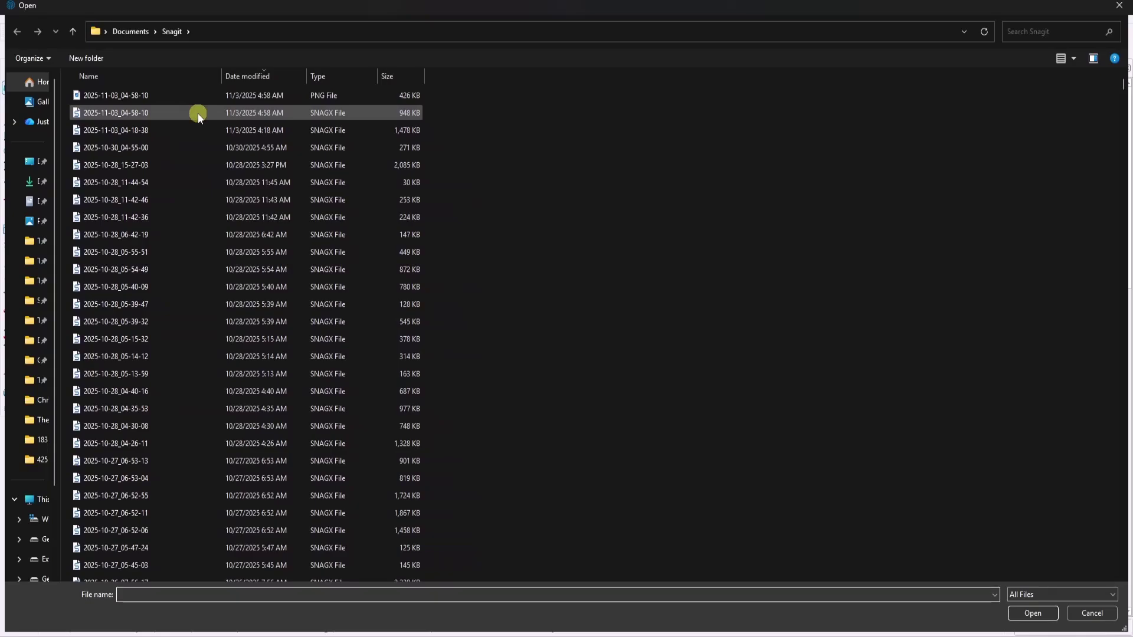
pyautogui.doubleClick(122, 93)
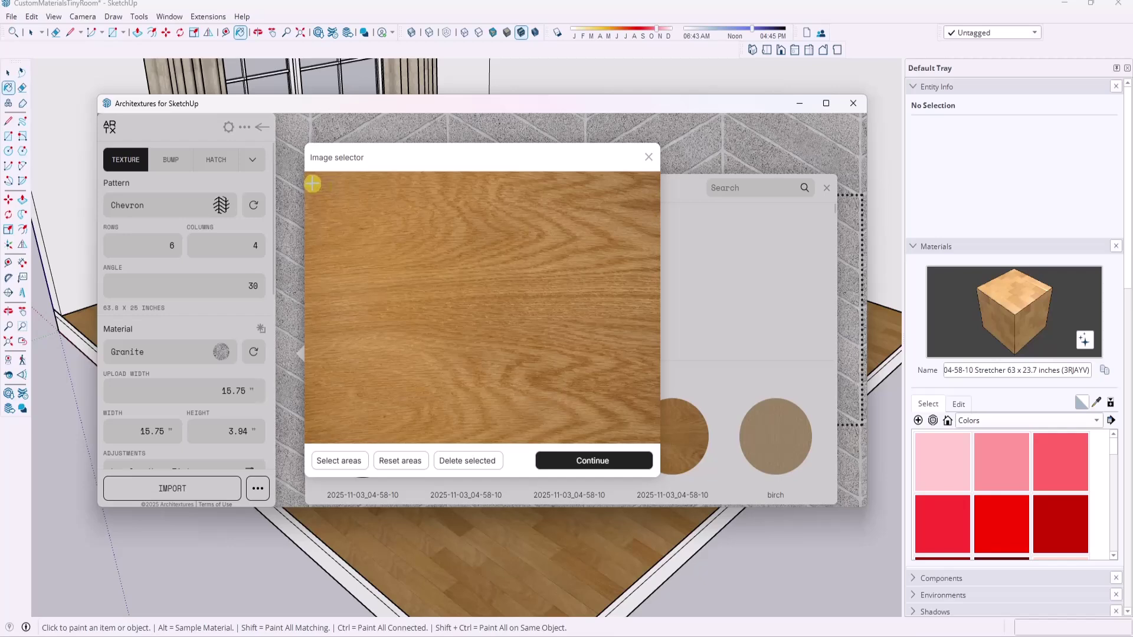
# Step: Mark six full-width horizontal plank strips on the wood image, finish the upload, and apply the resulting material to the texture
pyautogui.moveTo(313, 184); pyautogui.dragTo(651, 214)
pyautogui.moveTo(313, 225); pyautogui.dragTo(652, 259)
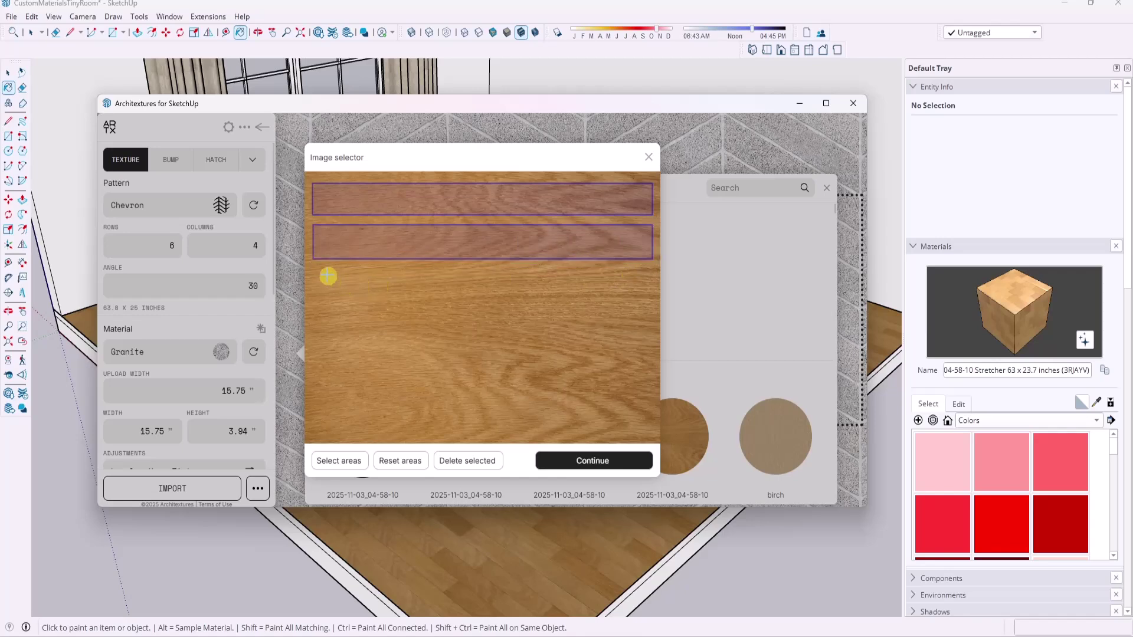
pyautogui.moveTo(313, 268); pyautogui.dragTo(652, 301)
pyautogui.moveTo(313, 314); pyautogui.dragTo(652, 345)
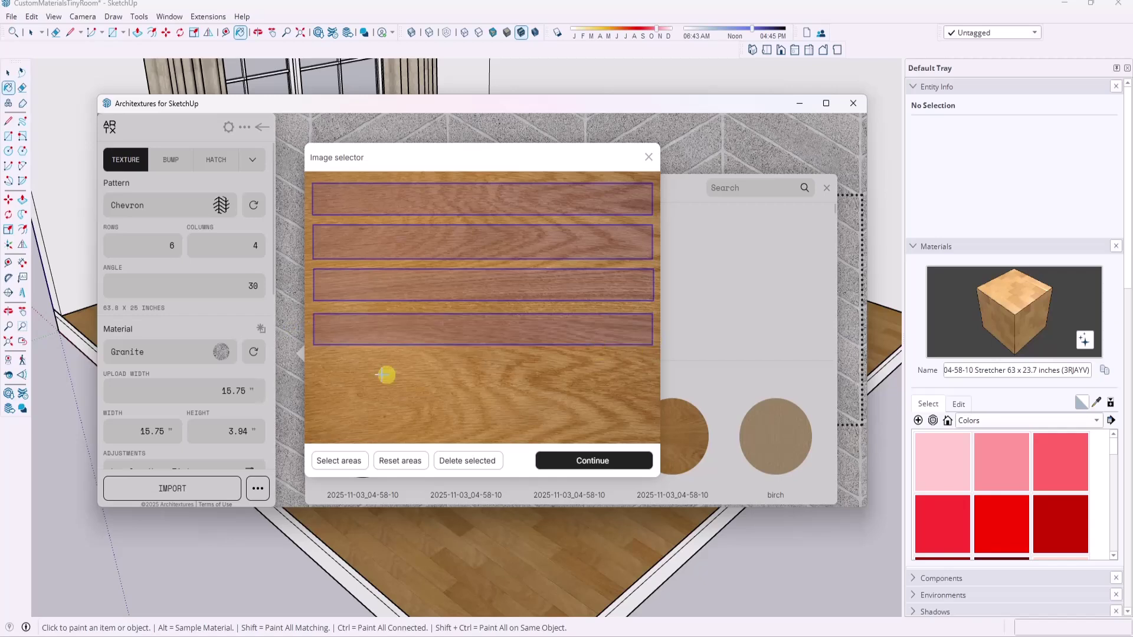
pyautogui.moveTo(313, 354); pyautogui.dragTo(653, 386)
pyautogui.moveTo(316, 397); pyautogui.dragTo(652, 433)
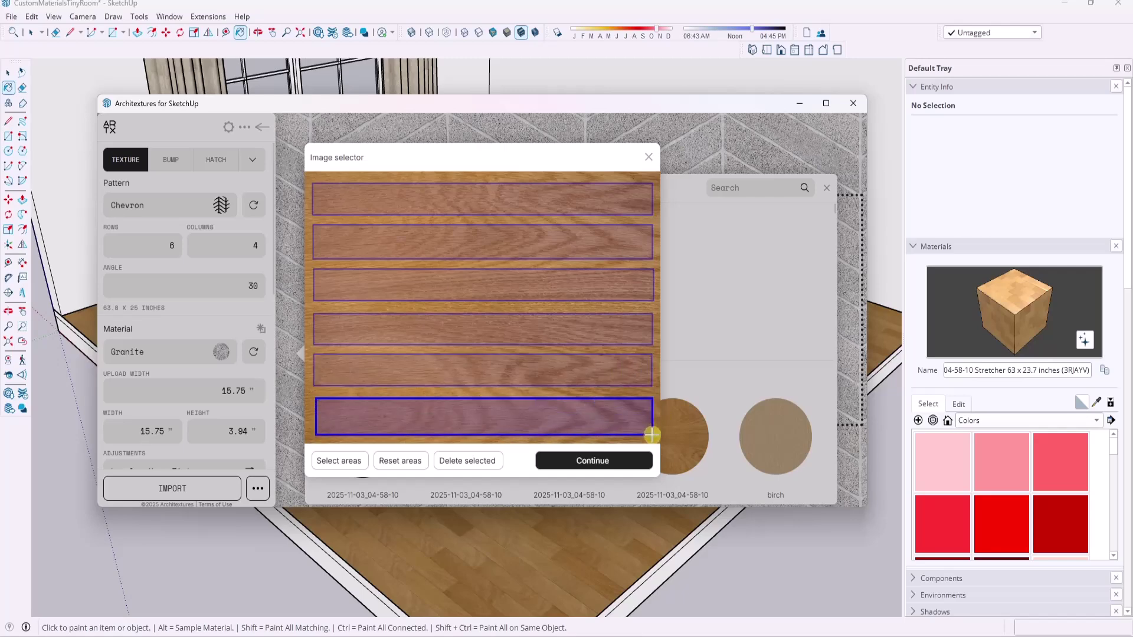
pyautogui.click(588, 460)
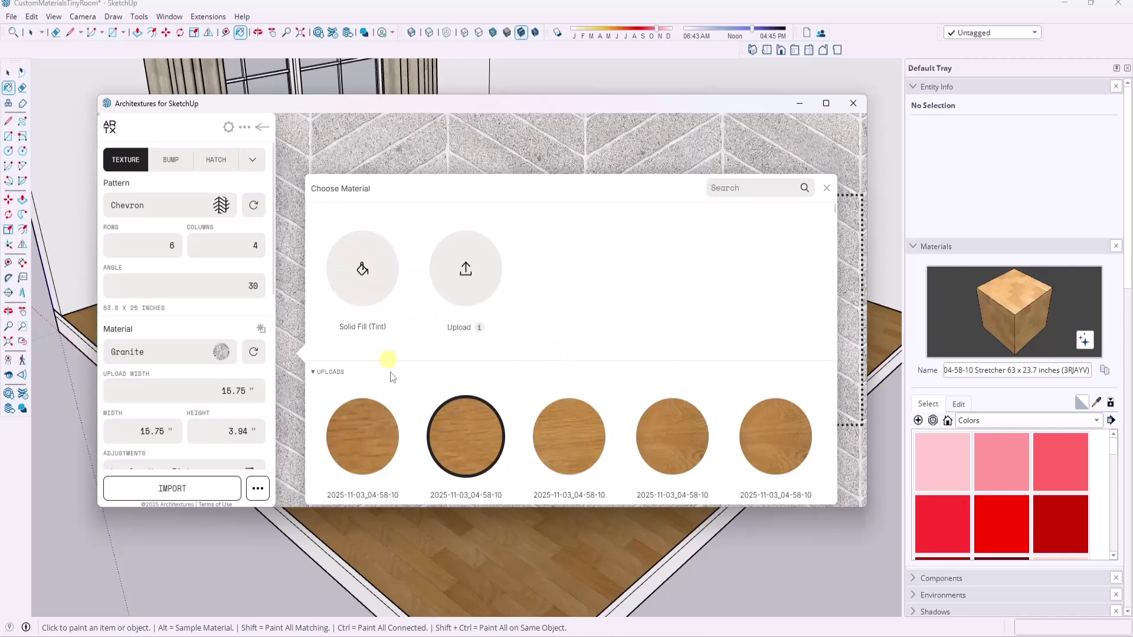
pyautogui.click(359, 441)
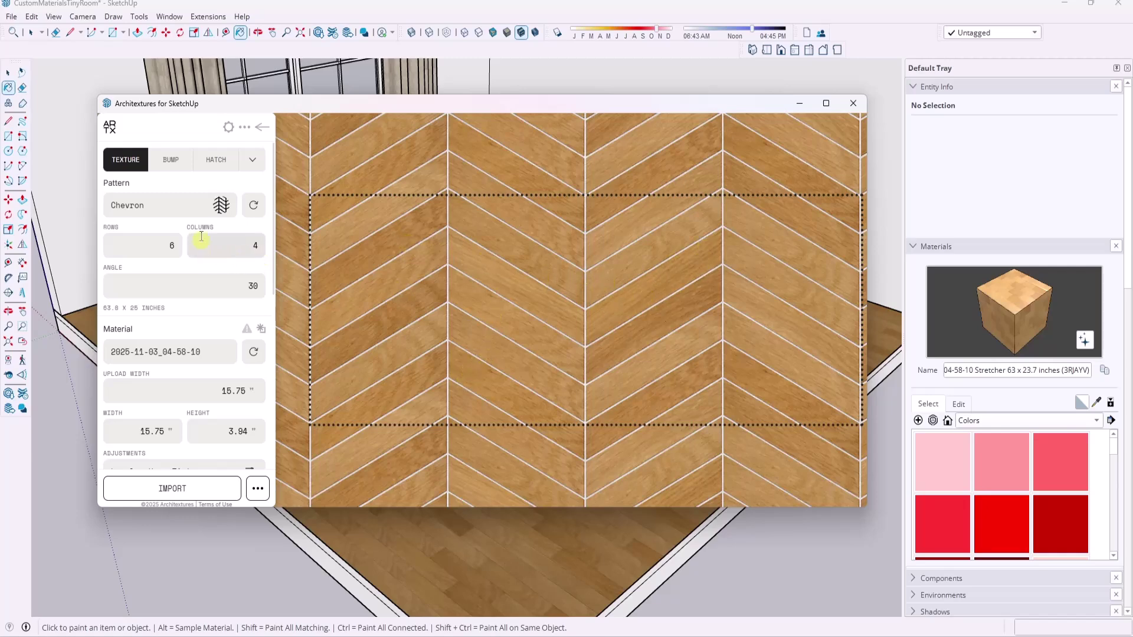
# Step: Change the texture's pattern to Stretcher and set the material width to 24 inches
pyautogui.click(220, 205)
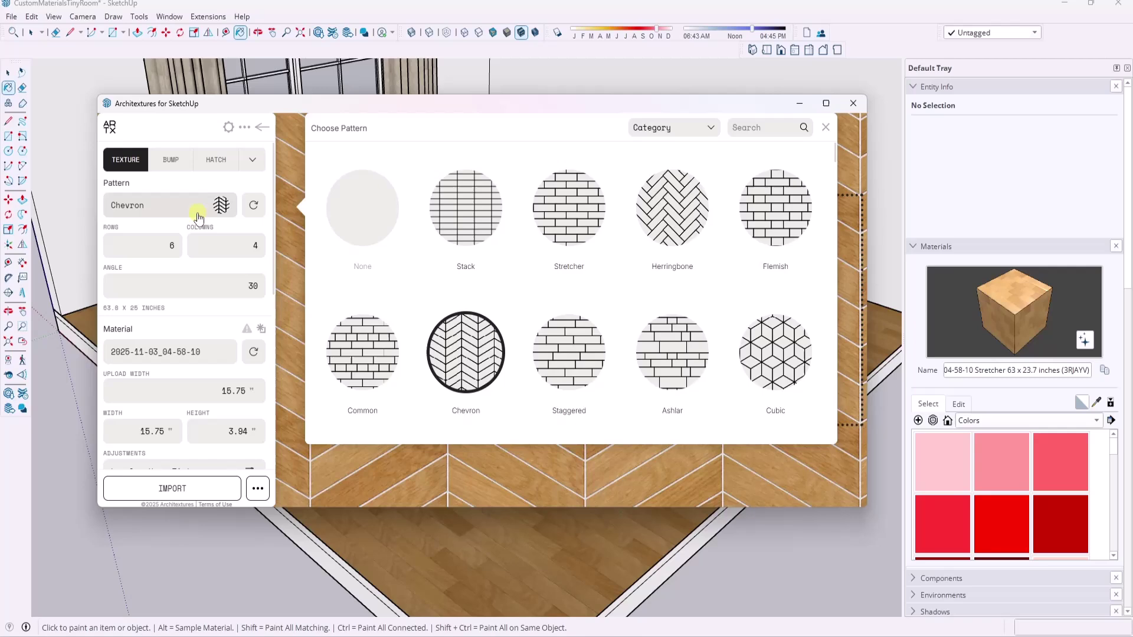
pyautogui.click(579, 211)
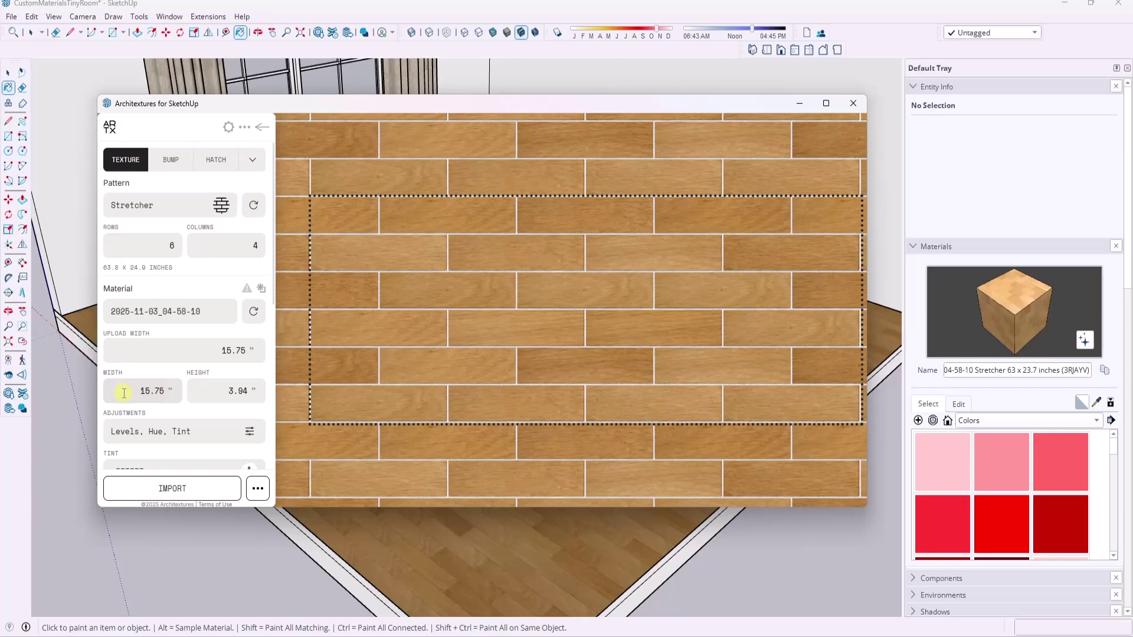
pyautogui.scroll(-1, 124, 393)
pyautogui.click(142, 328)
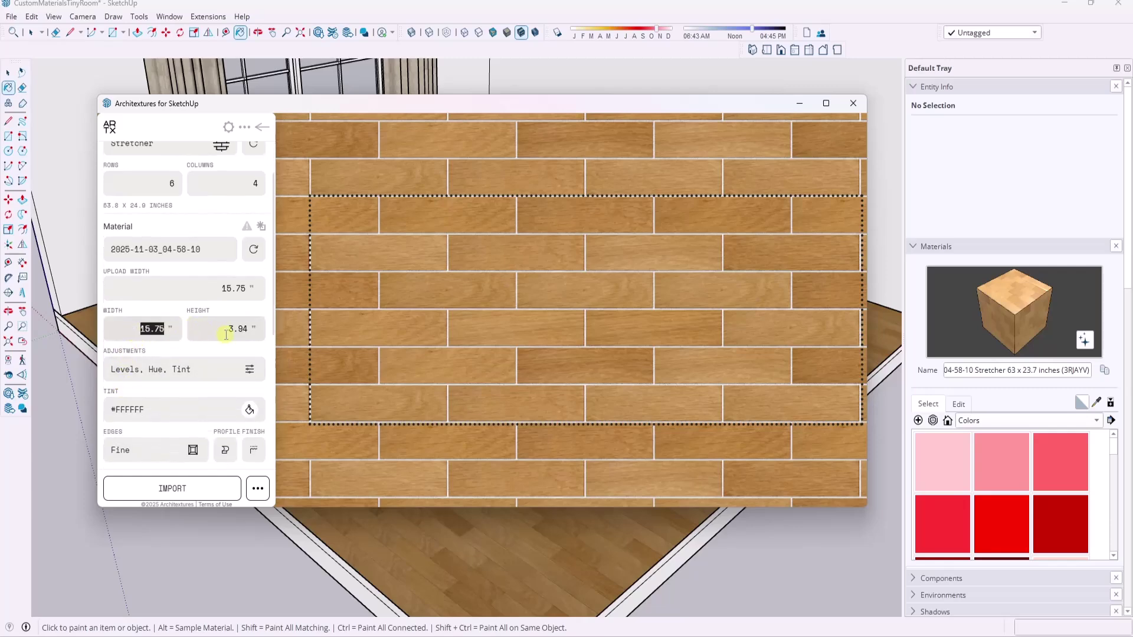
pyautogui.write('2')
pyautogui.write('36')
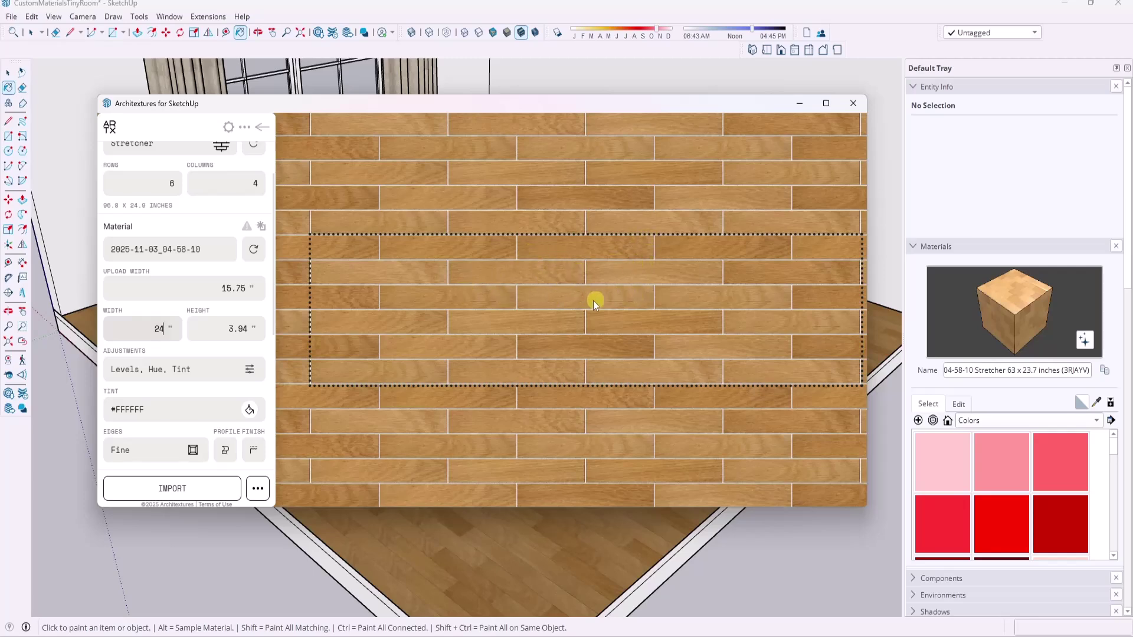
# Step: Browse the available joint materials for the texture and close the selection
pyautogui.scroll(-5, 209, 351)
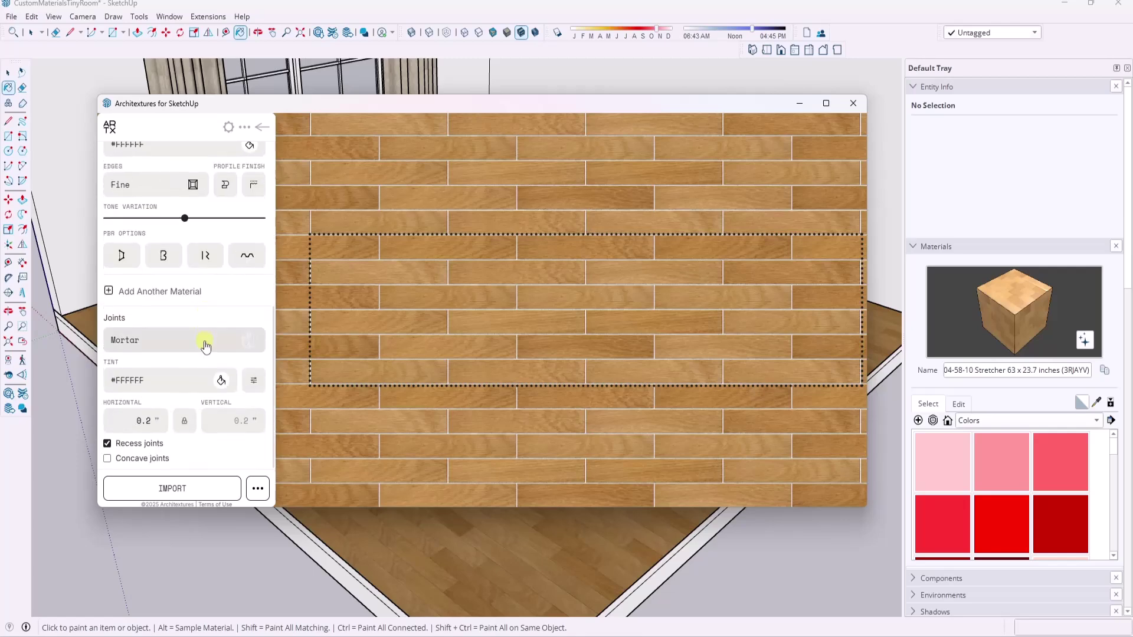
pyautogui.click(151, 345)
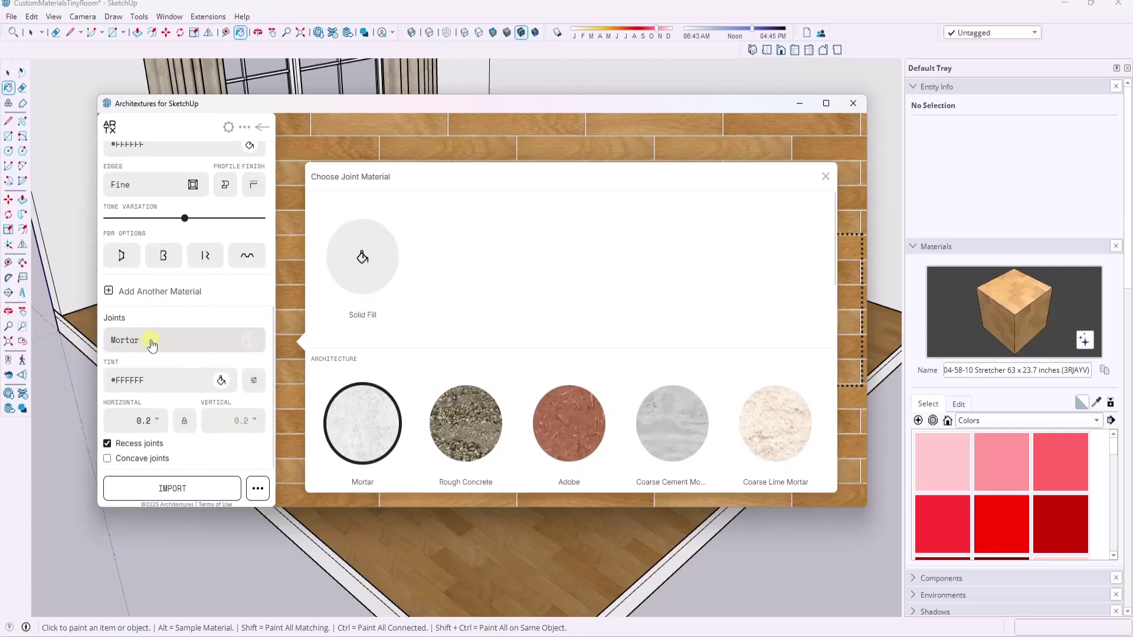
pyautogui.scroll(-8, 488, 380)
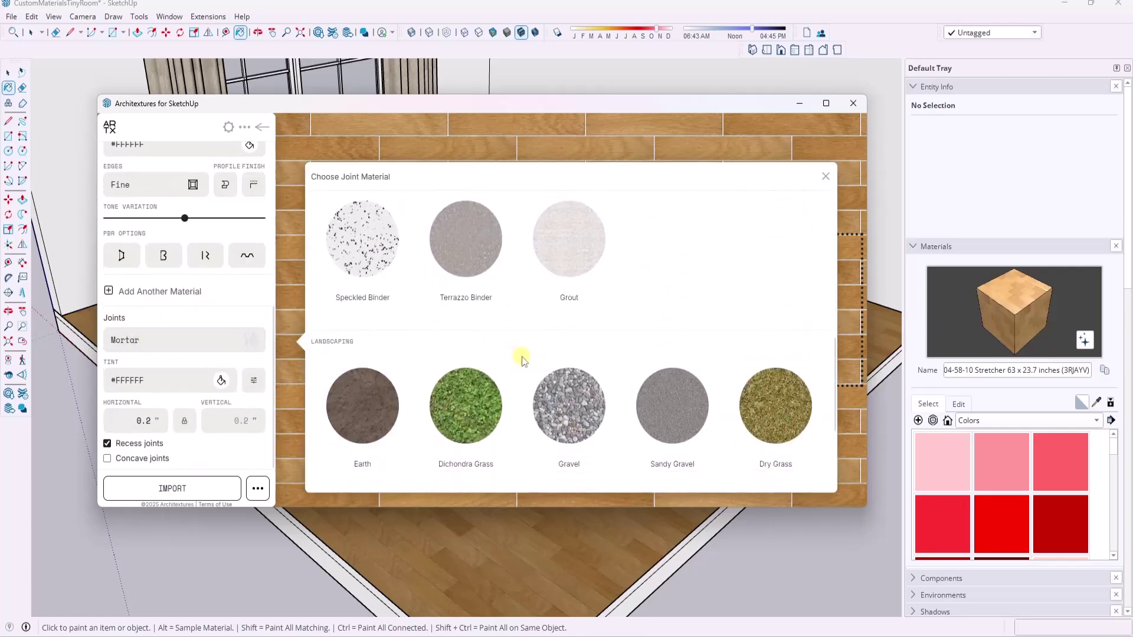
pyautogui.scroll(5, 519, 354)
pyautogui.click(826, 177)
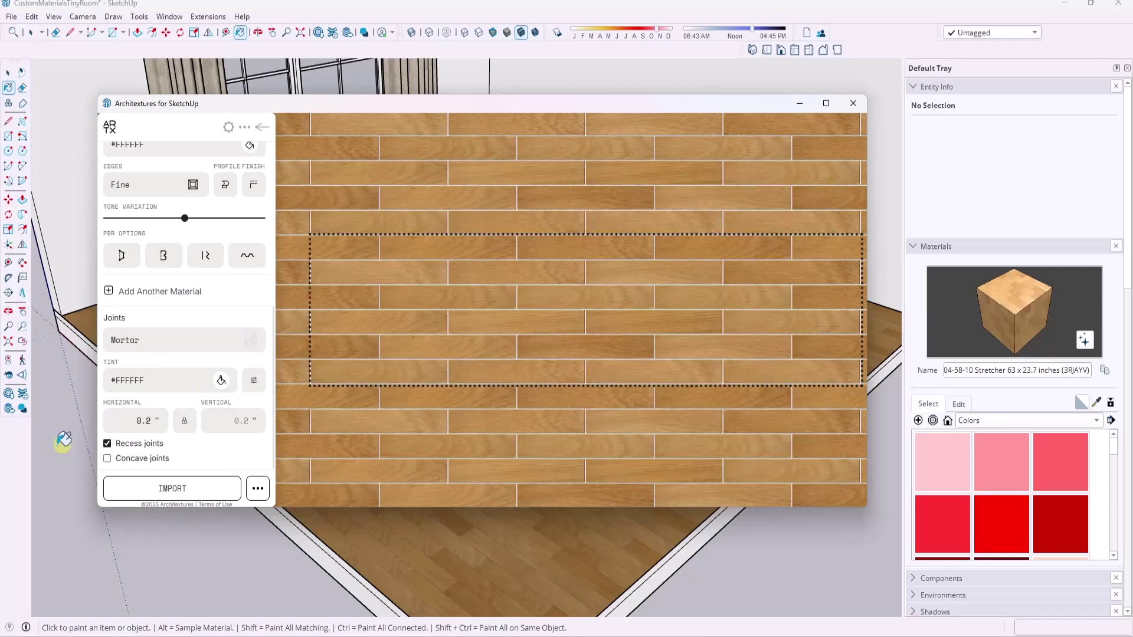
# Step: Set the wood texture's horizontal joint width to 0 inches and import the texture into the model
pyautogui.click(115, 417)
pyautogui.moveTo(114, 417); pyautogui.dragTo(186, 420)
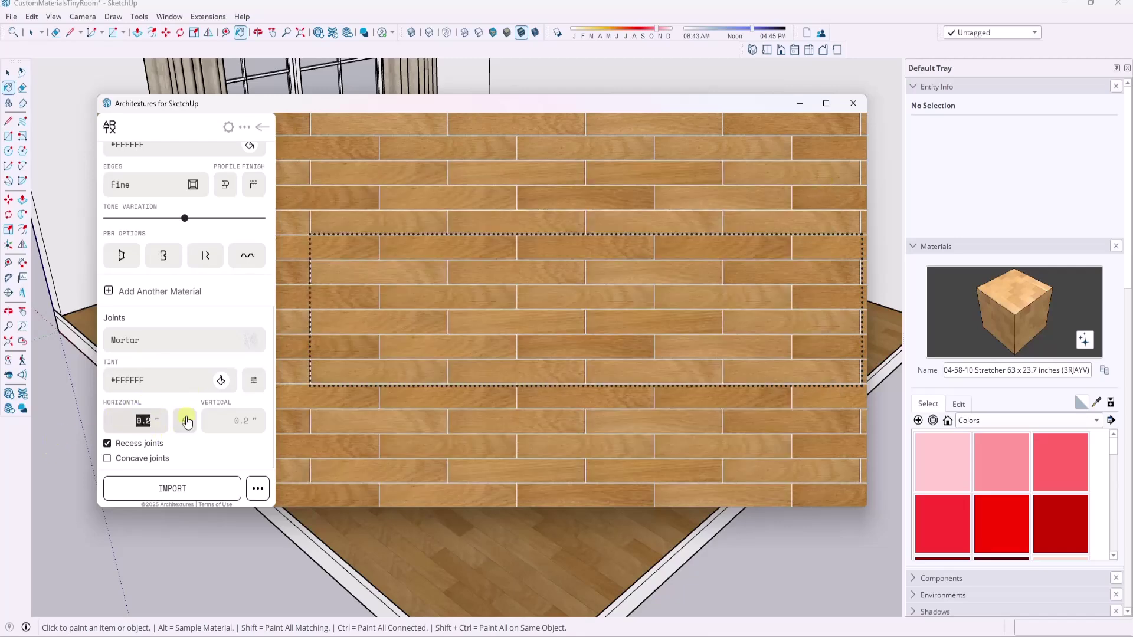
pyautogui.write('0')
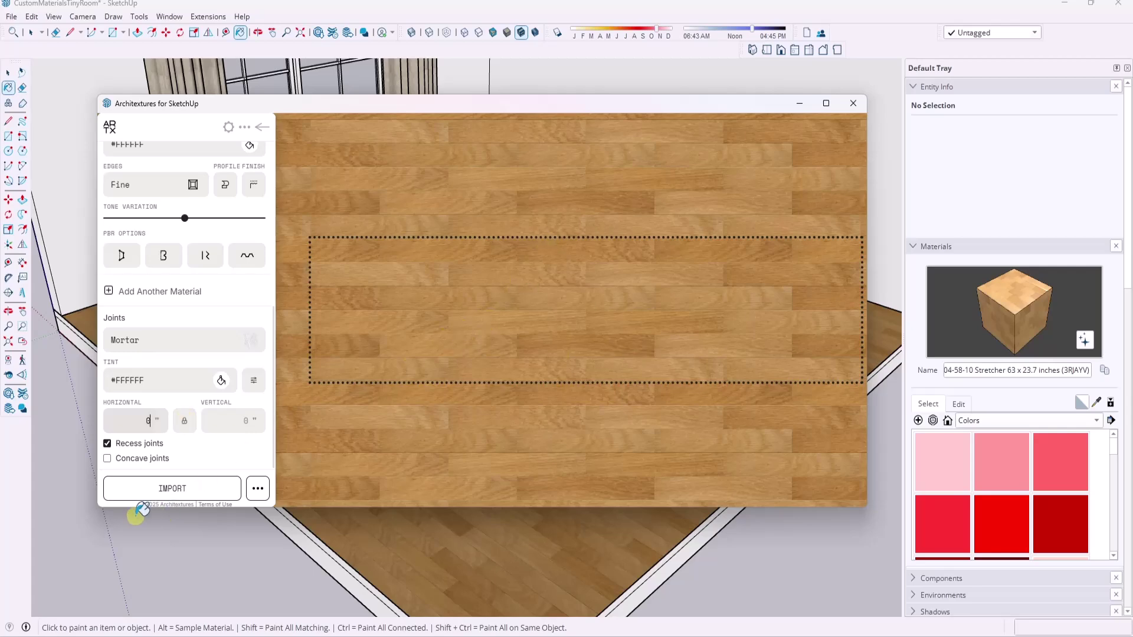
pyautogui.click(168, 487)
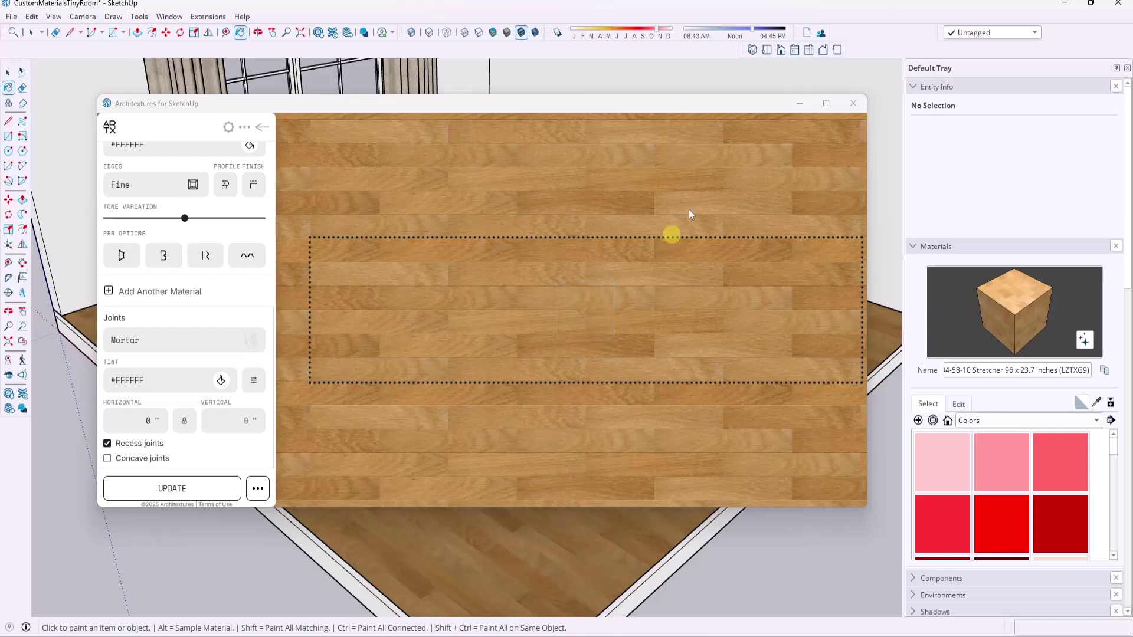
# Step: Examine the imported plank texture on the room floor, both up close and across the whole room
pyautogui.click(800, 103)
pyautogui.moveTo(602, 354); pyautogui.dragTo(519, 245, button='middle')
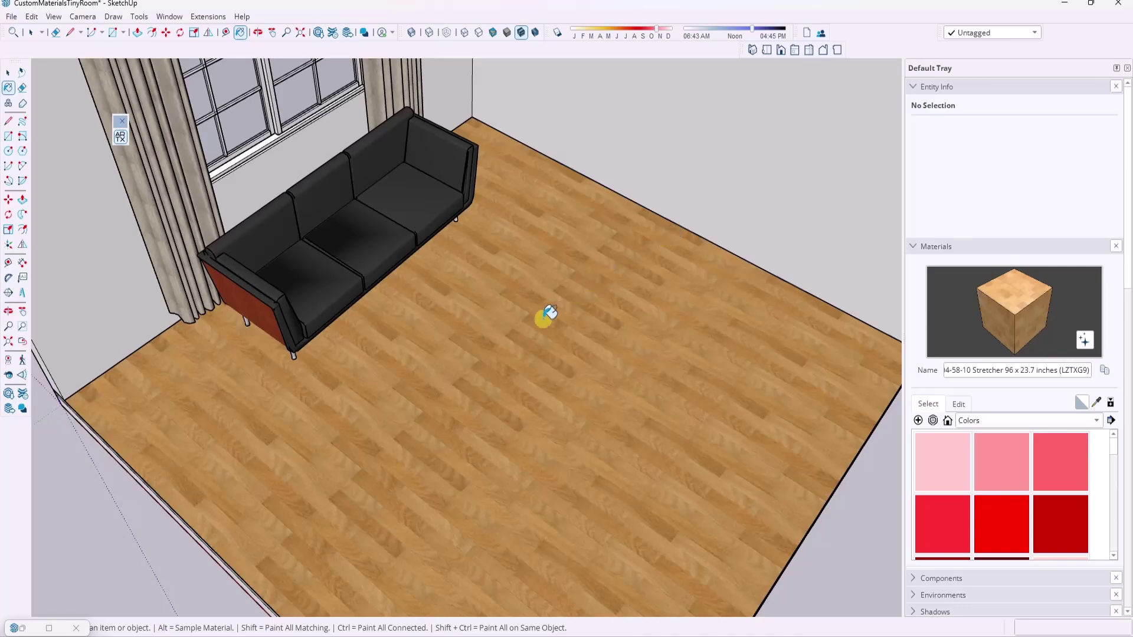
pyautogui.scroll(5, 371, 549)
pyautogui.scroll(-2, 378, 473)
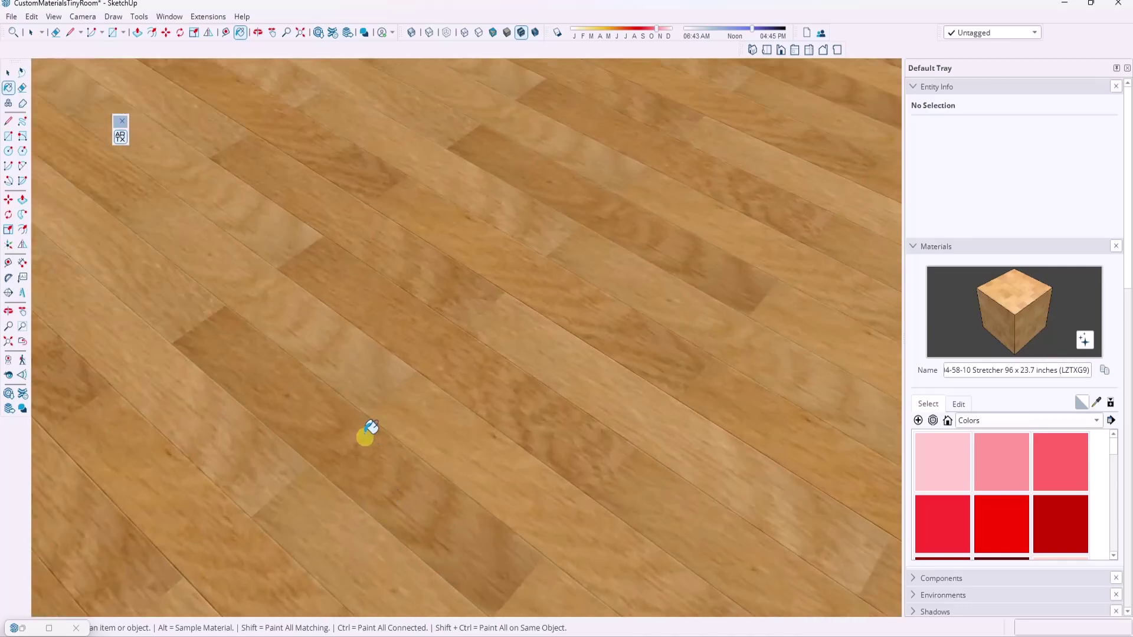
pyautogui.scroll(-4, 436, 439)
pyautogui.scroll(-4, 446, 410)
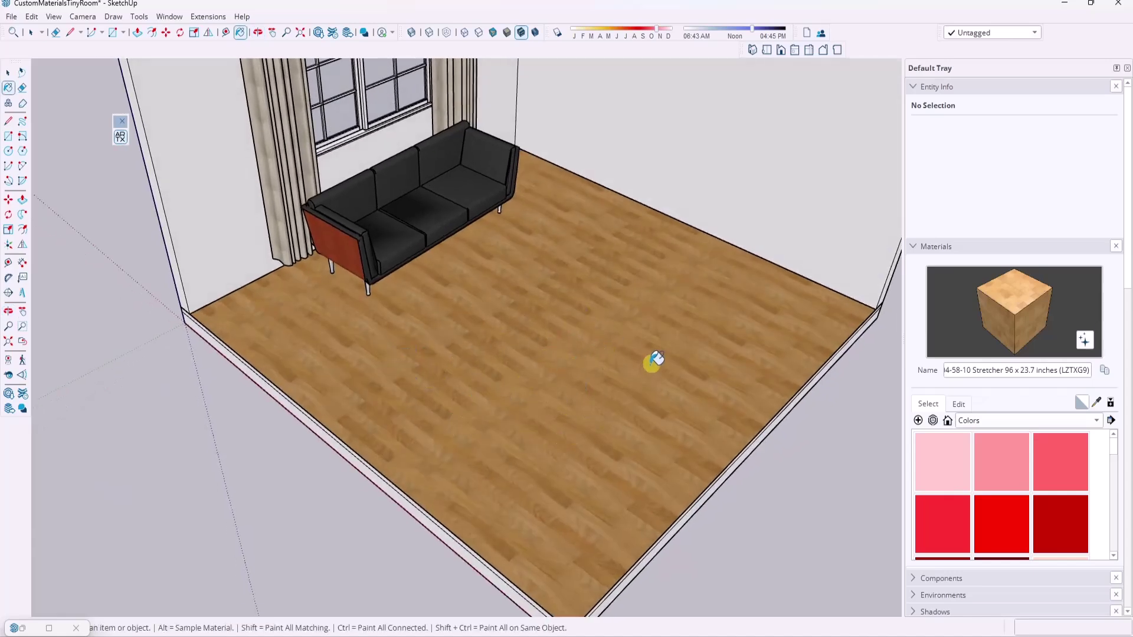
# Step: Start a new texture in Architextures and upload the red brick wall photo as a custom material
pyautogui.press('b')
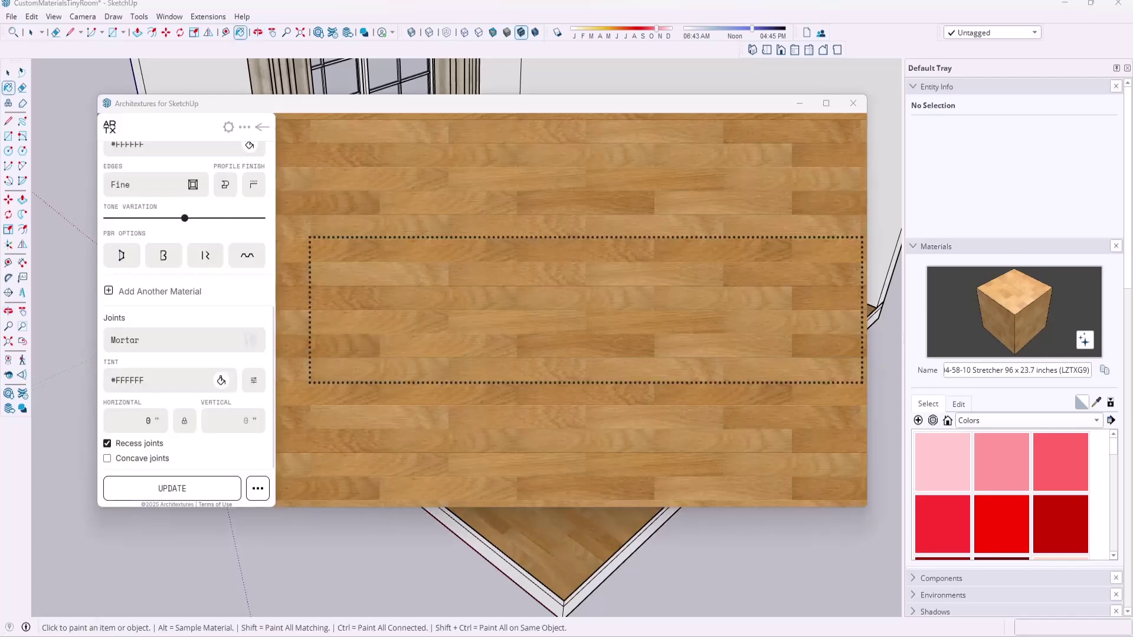
pyautogui.scroll(10, 177, 254)
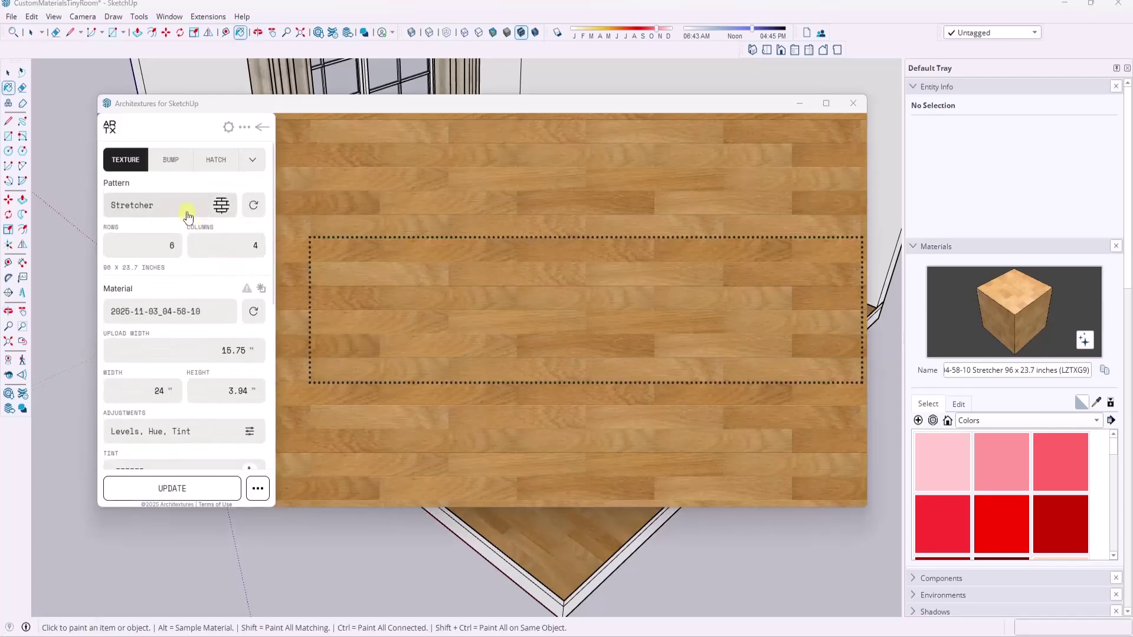
pyautogui.click(262, 126)
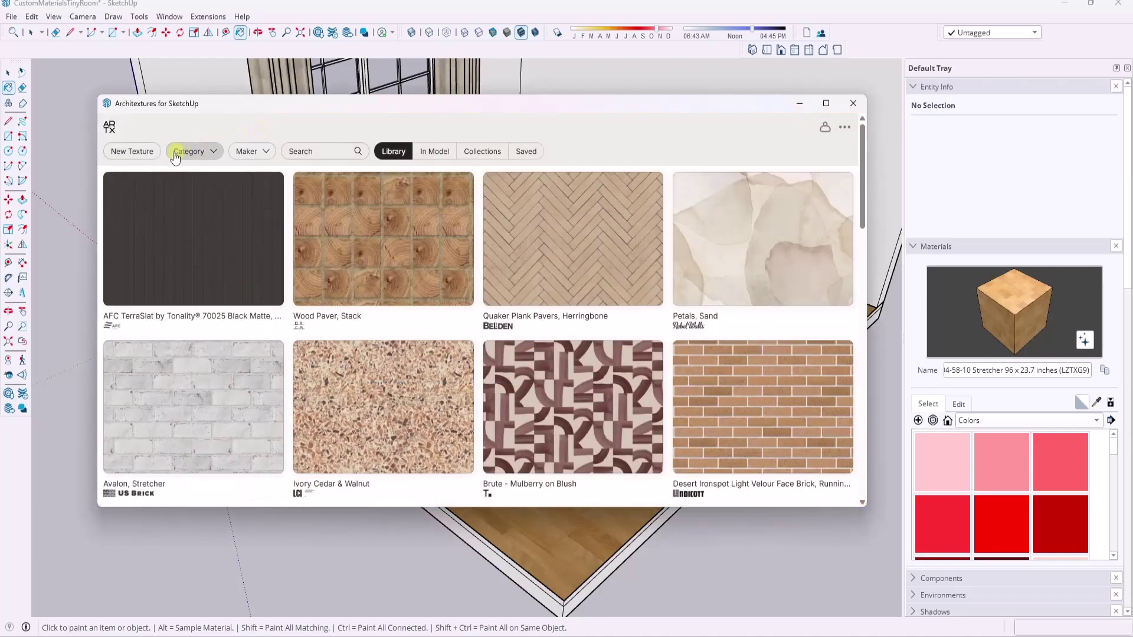
pyautogui.click(139, 153)
pyautogui.click(220, 311)
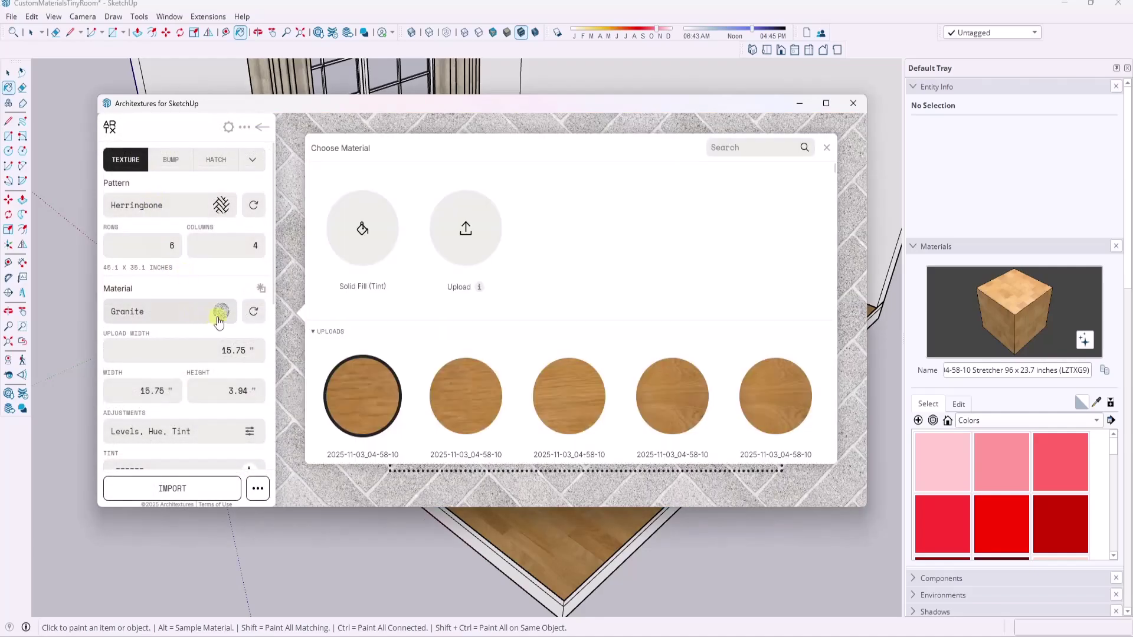
pyautogui.click(465, 231)
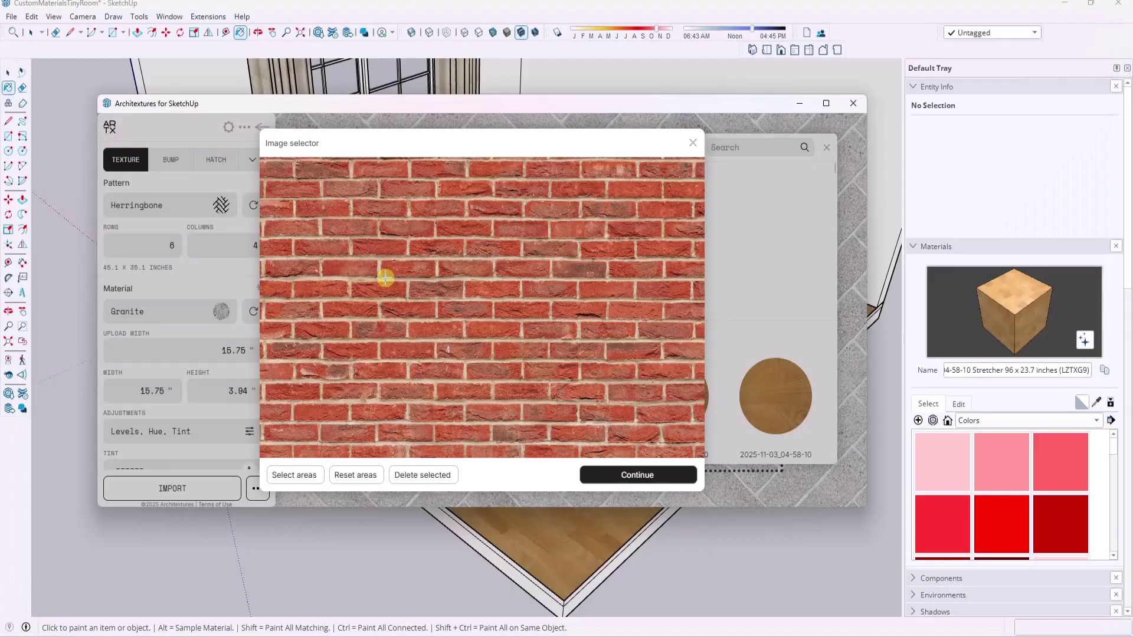
# Step: Mark eleven individual bricks, without their mortar, as material areas on the brick wall photo and finish the upload
pyautogui.scroll(5, 379, 268)
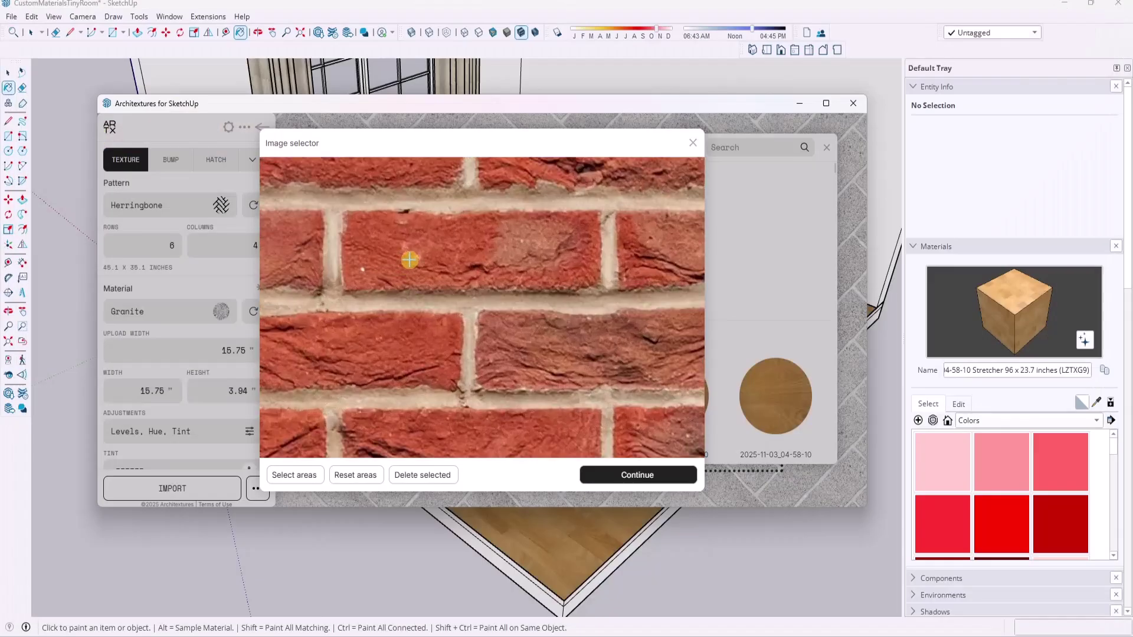
pyautogui.moveTo(366, 226); pyautogui.dragTo(552, 276)
pyautogui.moveTo(468, 302); pyautogui.dragTo(649, 352)
pyautogui.scroll(-3, 384, 303)
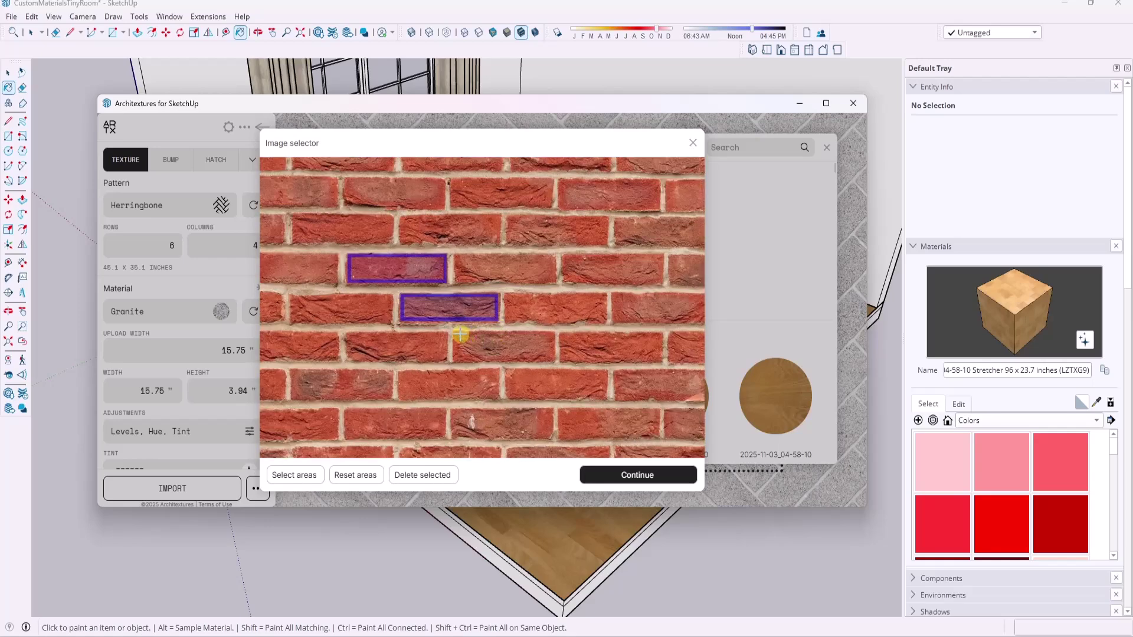
pyautogui.moveTo(456, 334); pyautogui.dragTo(607, 400)
pyautogui.moveTo(562, 361); pyautogui.dragTo(659, 341)
pyautogui.moveTo(506, 294); pyautogui.dragTo(607, 324)
pyautogui.moveTo(564, 255); pyautogui.dragTo(663, 281)
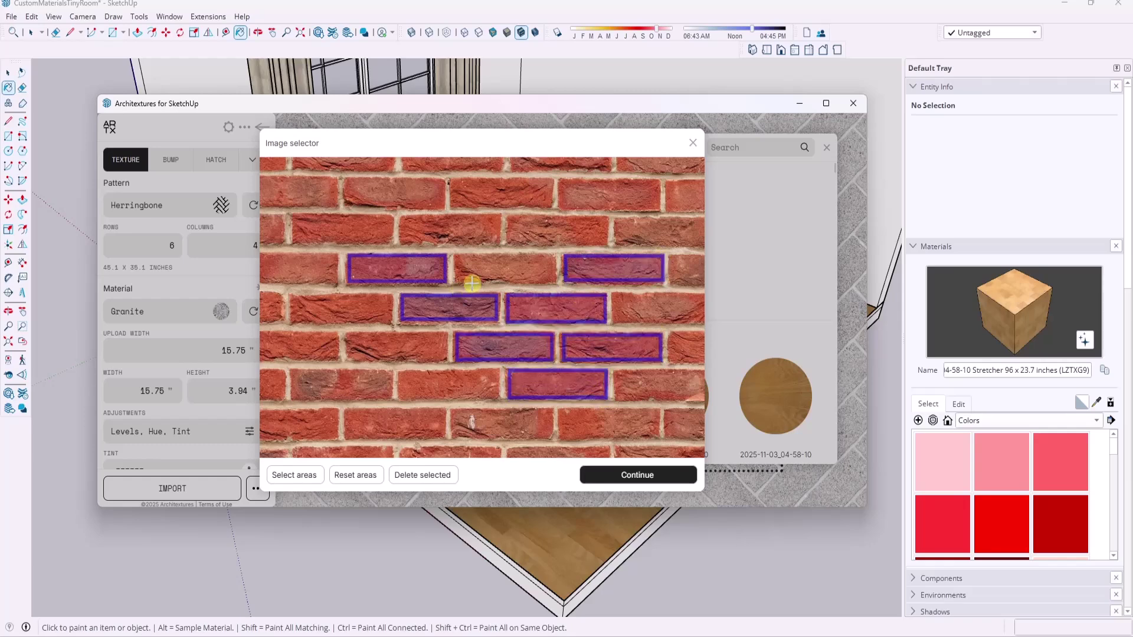
pyautogui.moveTo(457, 283); pyautogui.dragTo(556, 255)
pyautogui.moveTo(349, 335); pyautogui.dragTo(499, 400)
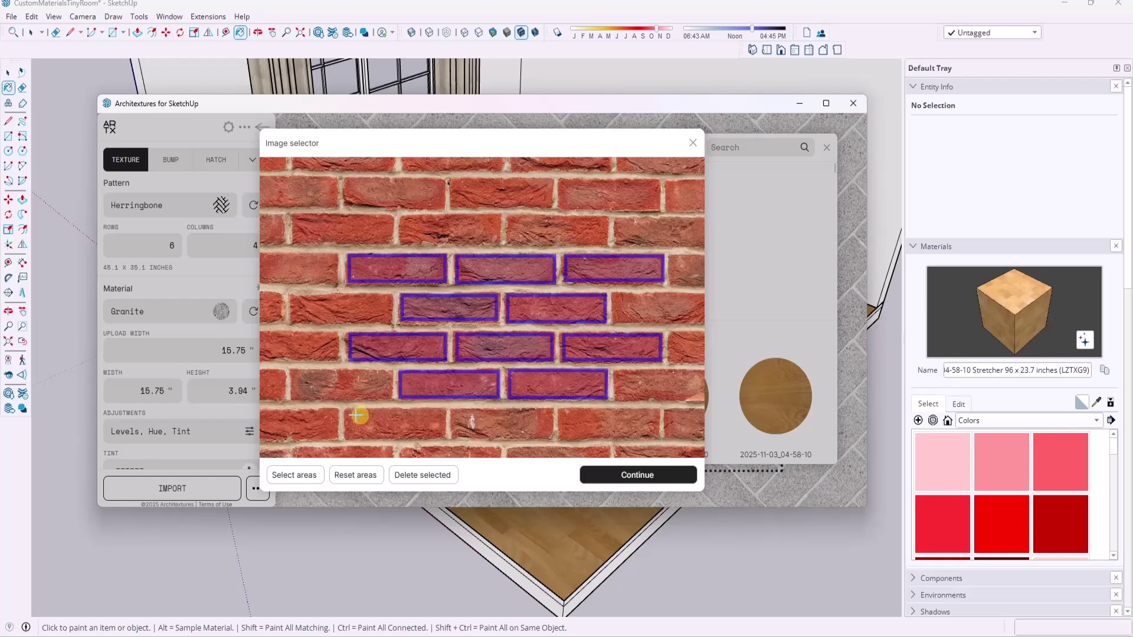
pyautogui.moveTo(348, 409); pyautogui.dragTo(444, 440)
pyautogui.click(611, 475)
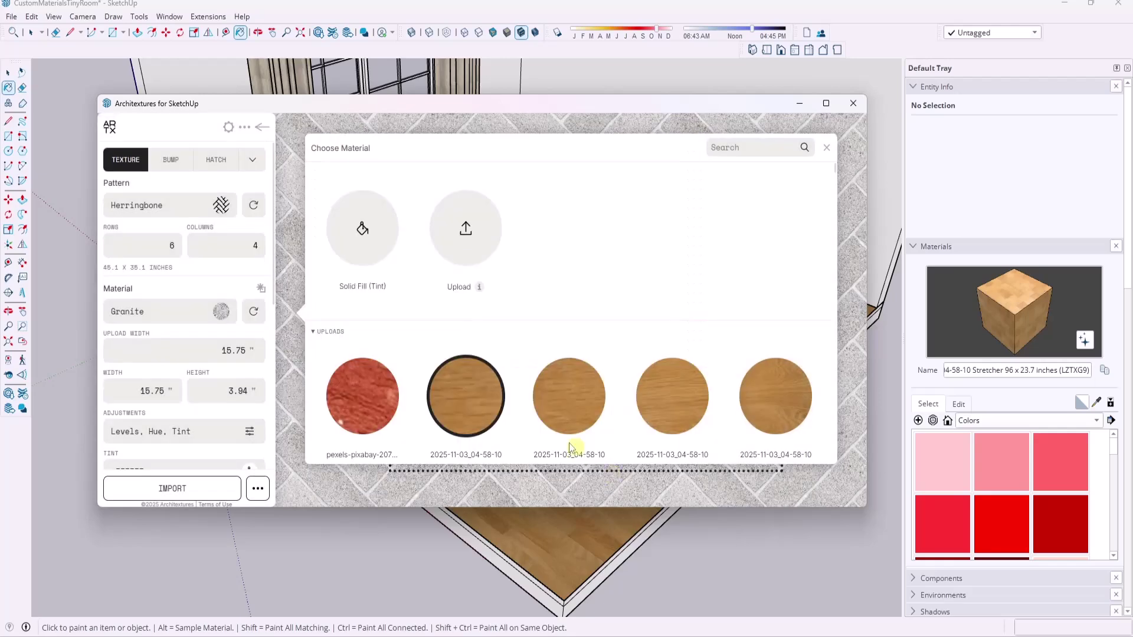
# Step: Apply the uploaded brick material to the new texture and change its pattern to Stretcher
pyautogui.click(362, 396)
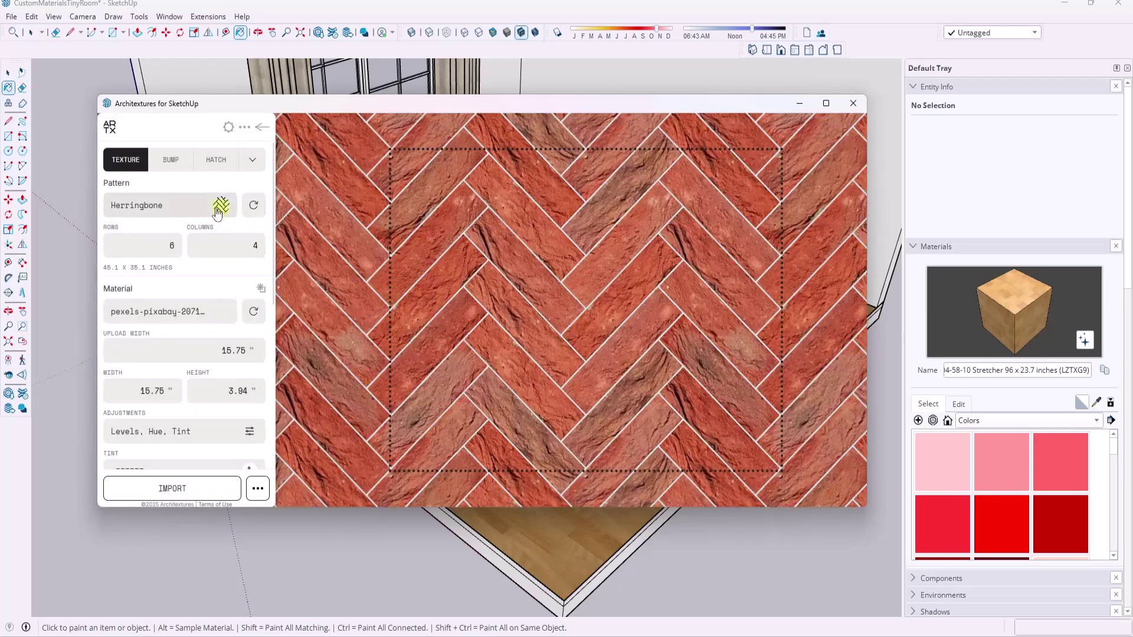
pyautogui.click(196, 213)
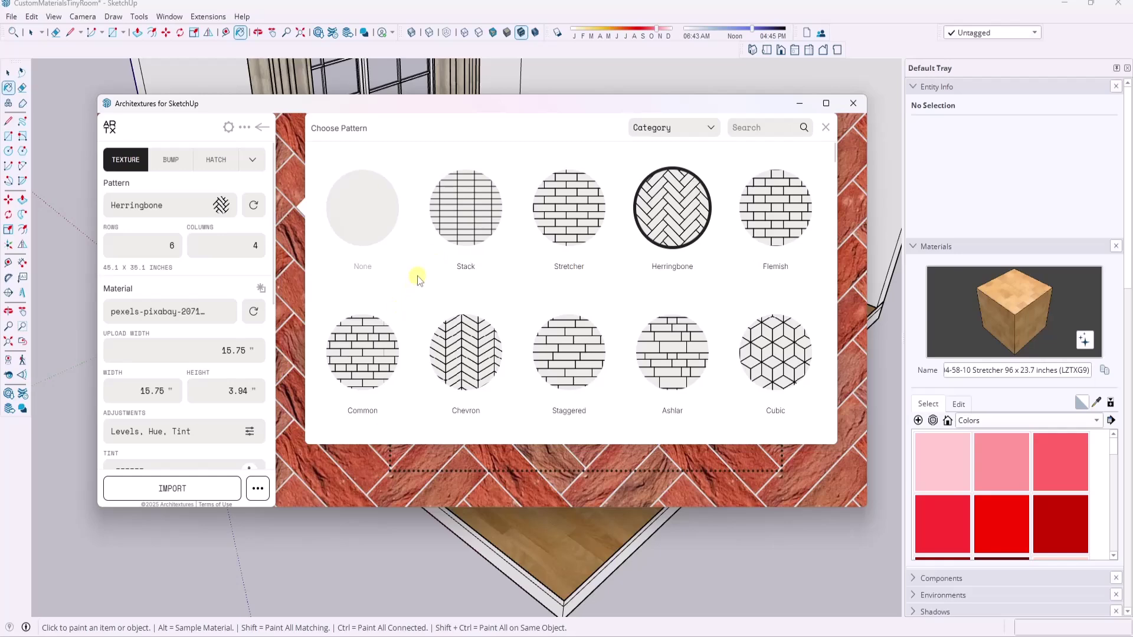
pyautogui.click(573, 227)
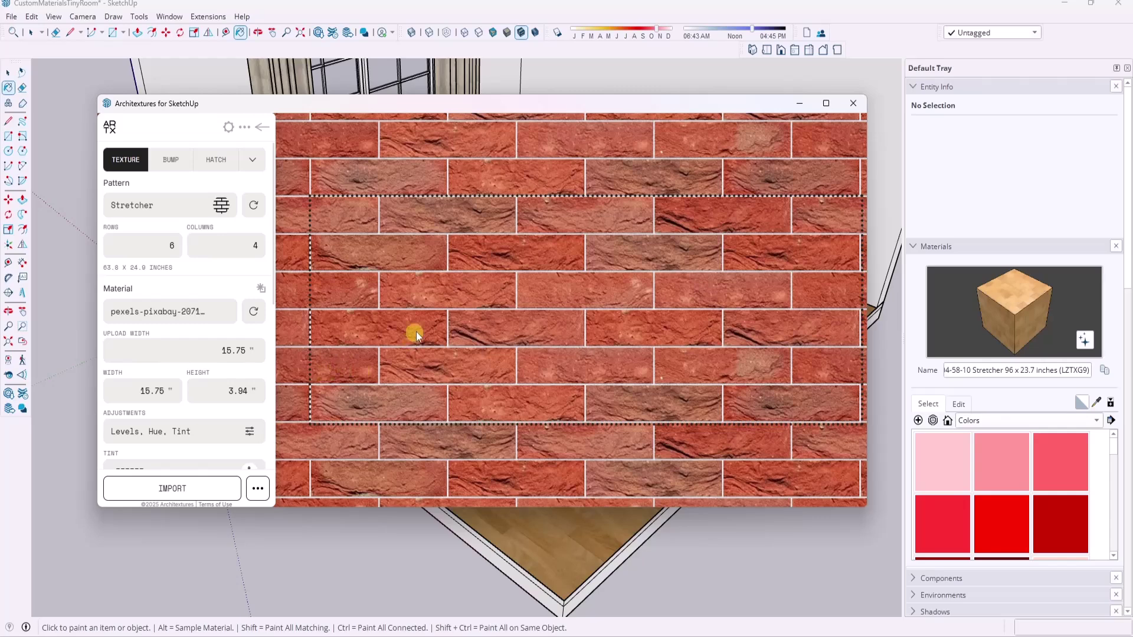
# Step: Set the brick texture's joint tint to dark grey #4a4a4a
pyautogui.scroll(-5, 196, 406)
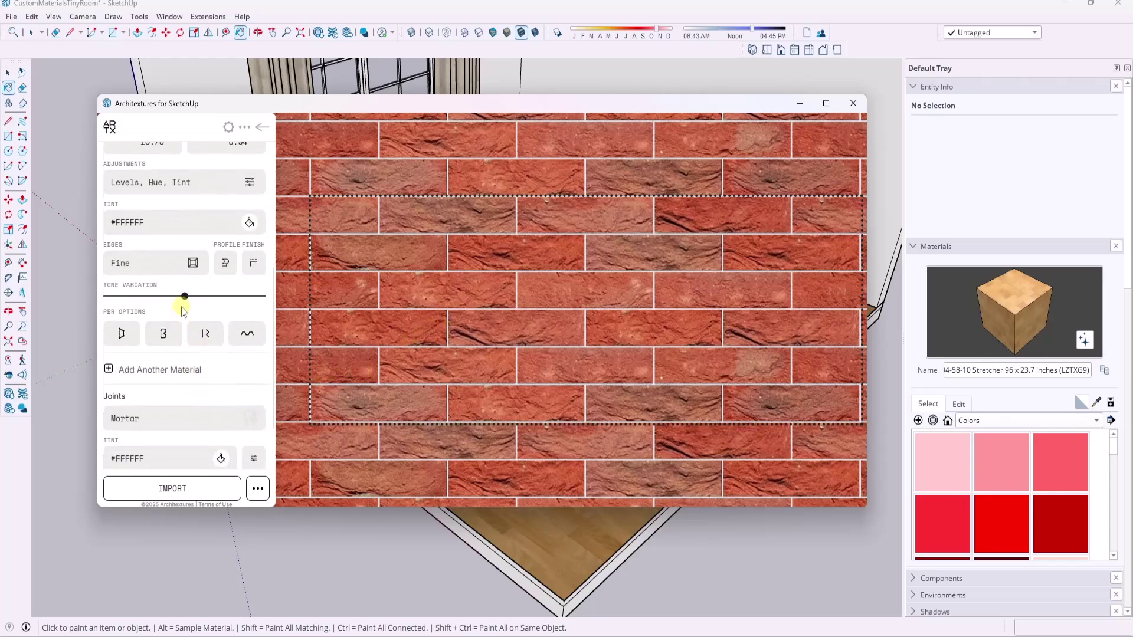
pyautogui.scroll(-3, 186, 393)
pyautogui.click(221, 381)
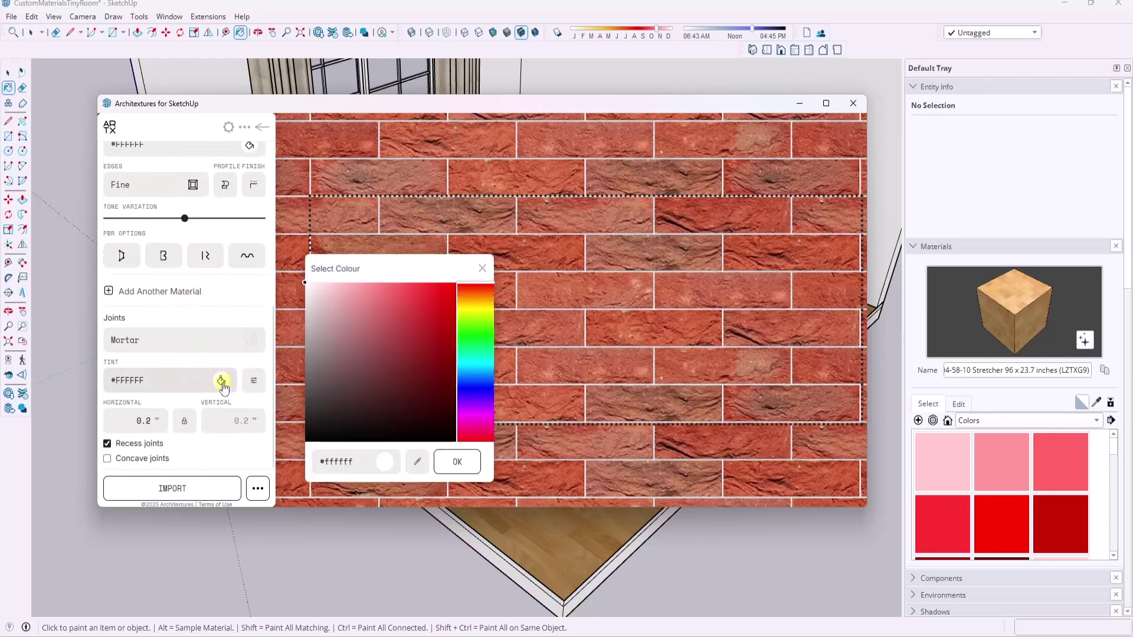
pyautogui.moveTo(319, 348); pyautogui.dragTo(304, 400)
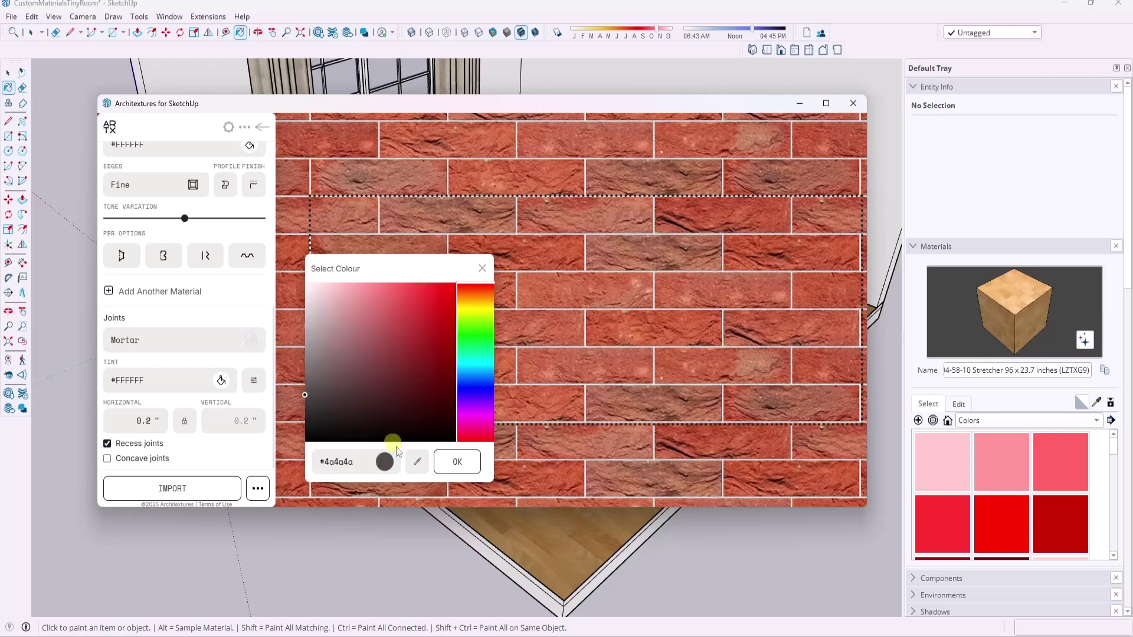
pyautogui.click(458, 462)
# Step: Look through the joint materials offered for the brick texture and close the selection without choosing one
pyautogui.click(146, 340)
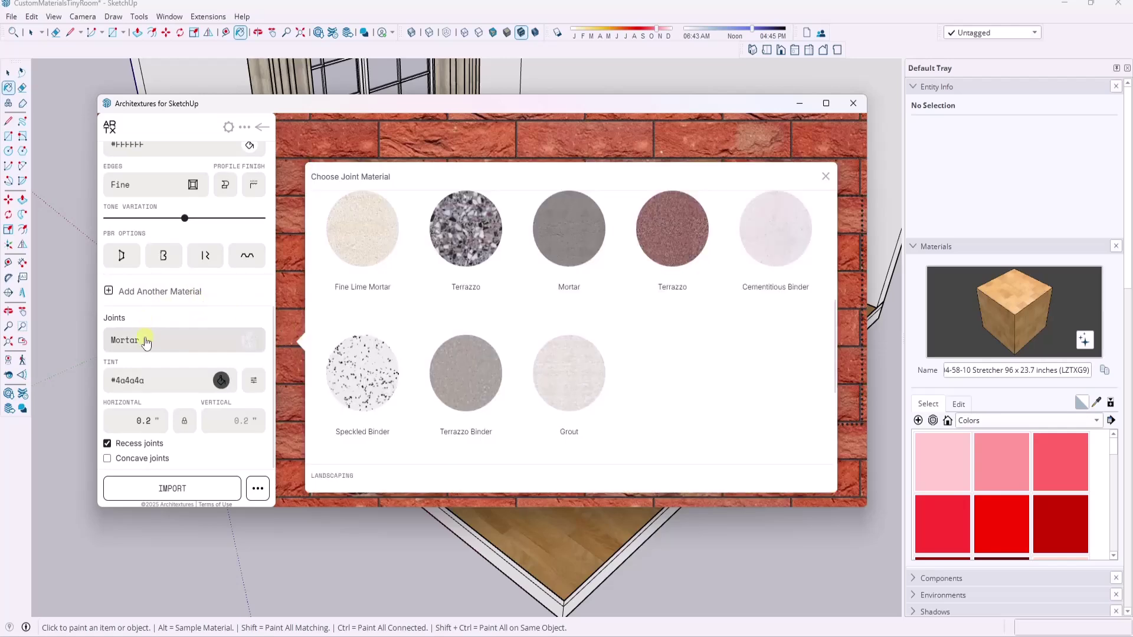
pyautogui.click(147, 341)
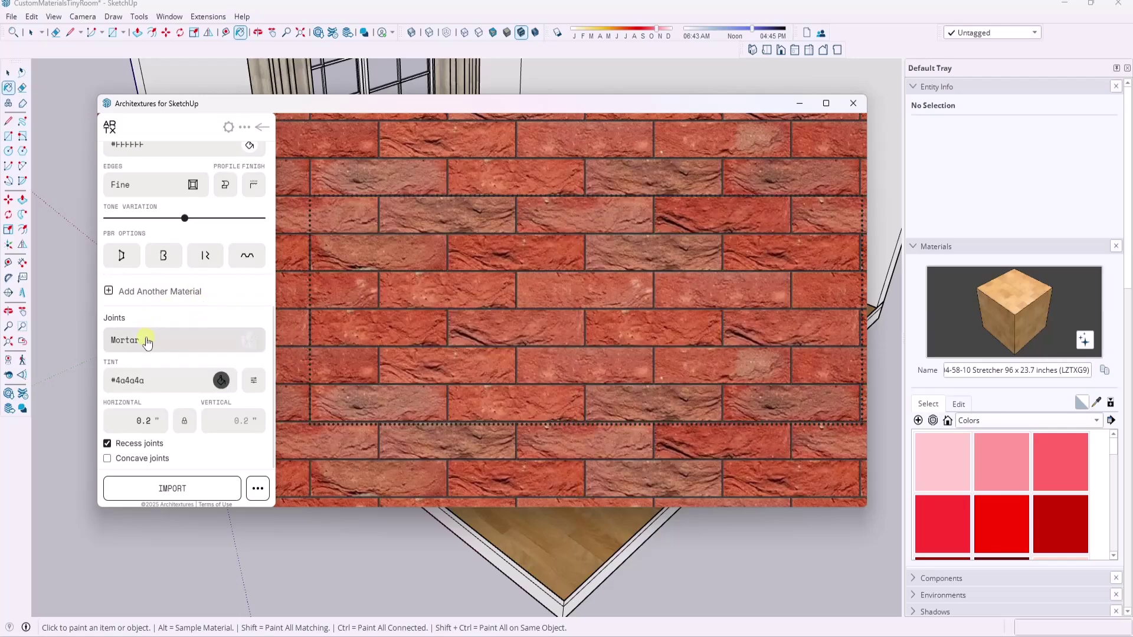
pyautogui.click(202, 343)
pyautogui.scroll(5, 401, 250)
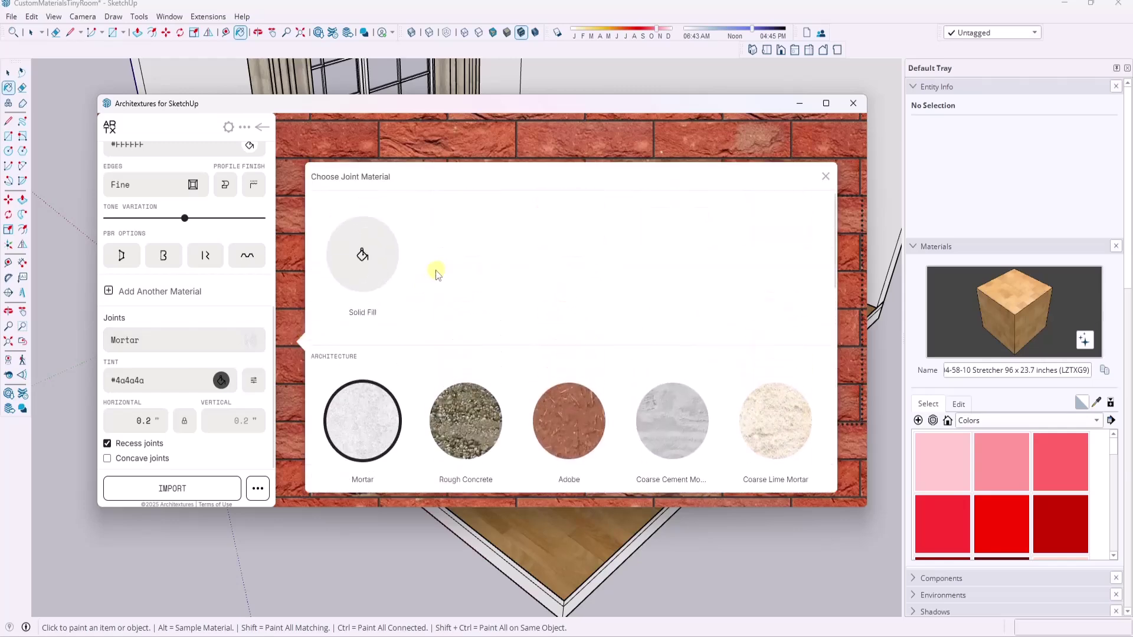
pyautogui.click(825, 177)
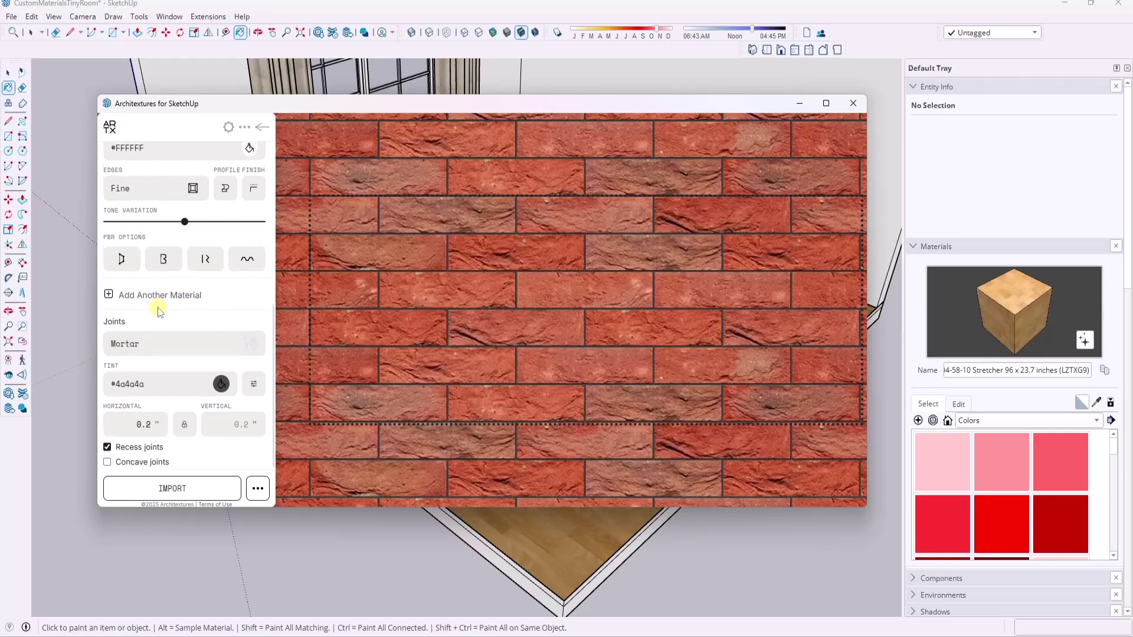
# Step: Change the edge style of the brick material to Rough brick and close the edge settings
pyautogui.scroll(2, 171, 313)
pyautogui.scroll(-2, 189, 337)
pyautogui.scroll(2, 189, 342)
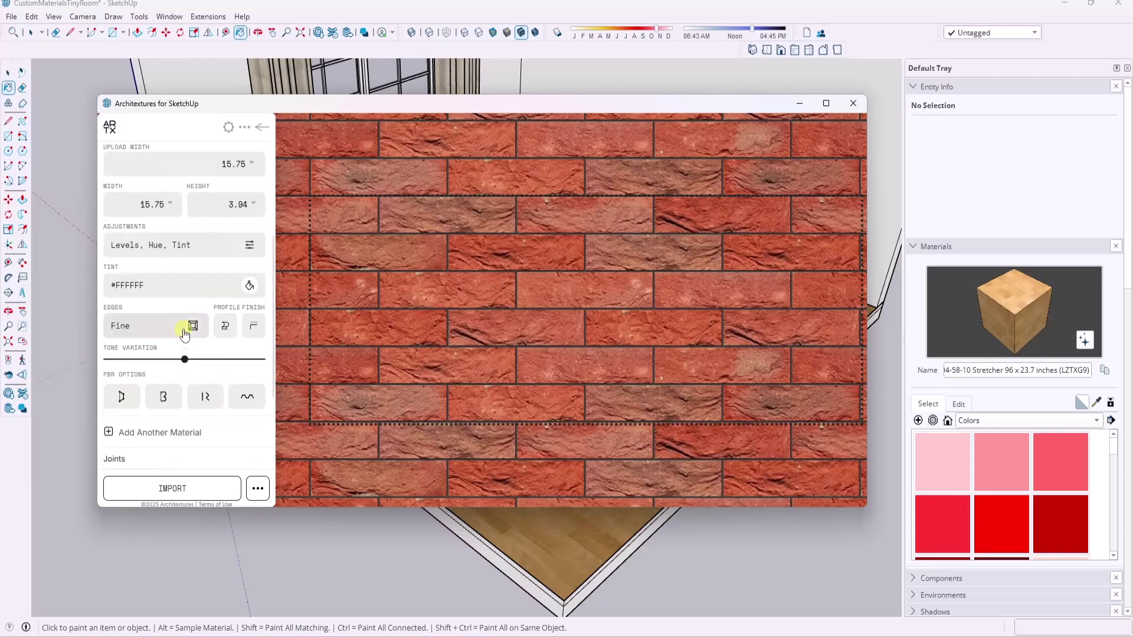
pyautogui.click(186, 332)
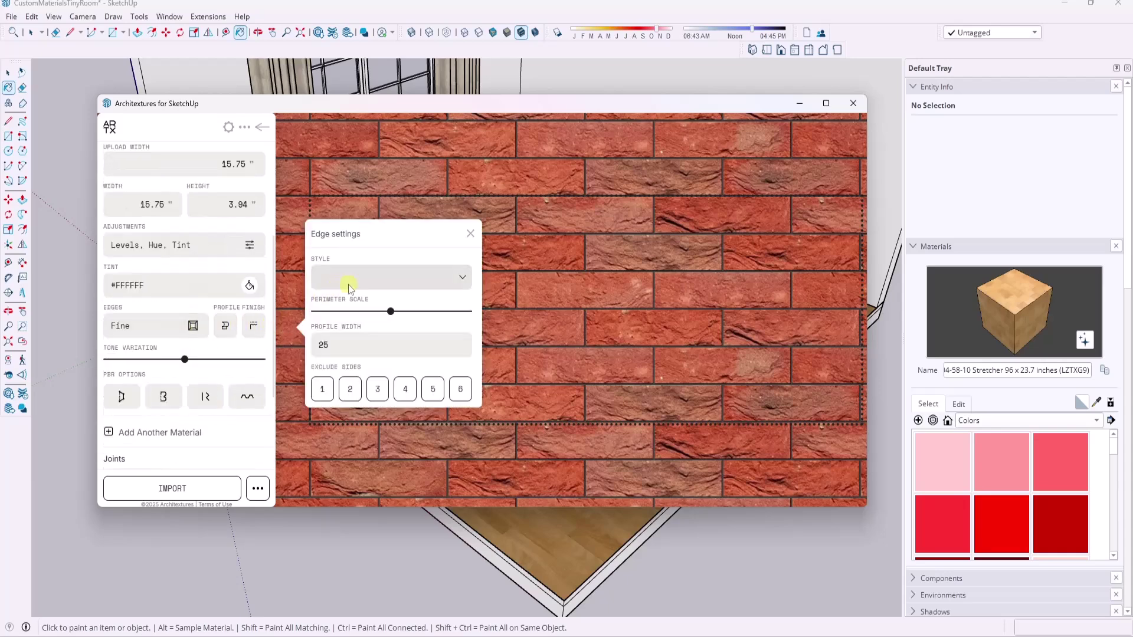
pyautogui.click(352, 282)
pyautogui.click(345, 334)
pyautogui.click(470, 235)
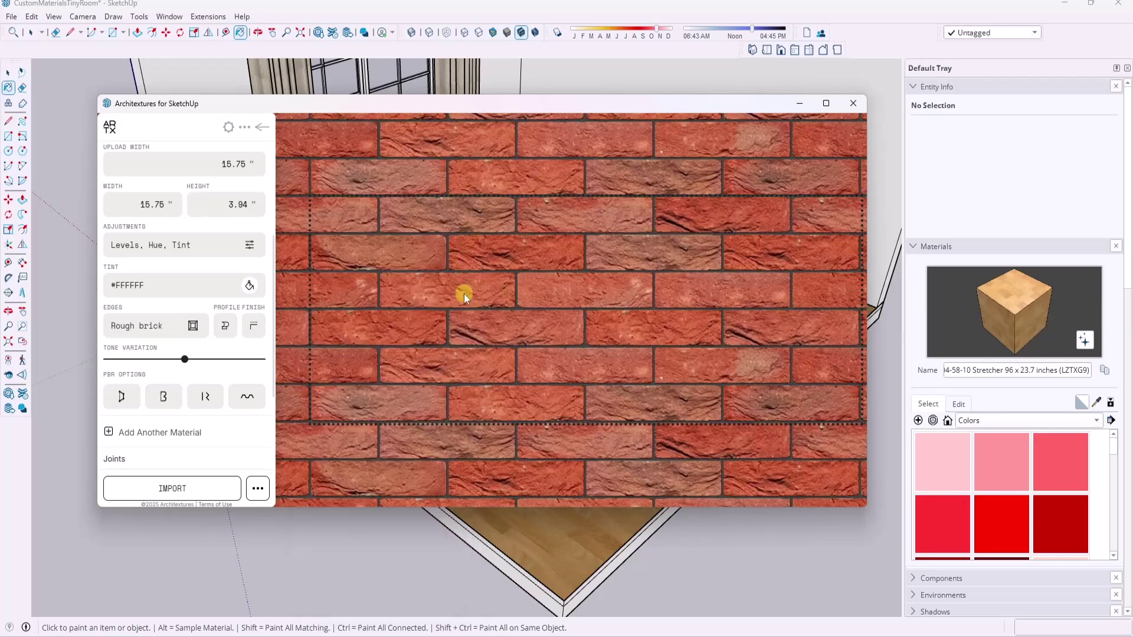
# Step: Set the brick texture's joint tint to light grey #ececec
pyautogui.click(154, 459)
pyautogui.scroll(-3, 177, 383)
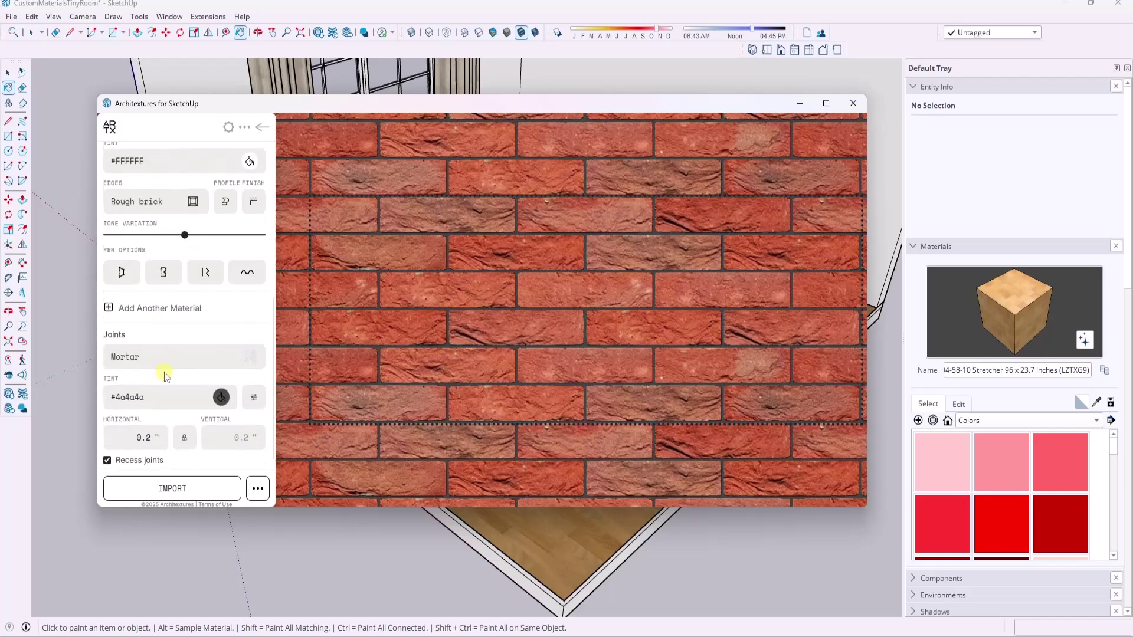
pyautogui.click(221, 381)
pyautogui.click(385, 462)
pyautogui.write('#ececec')
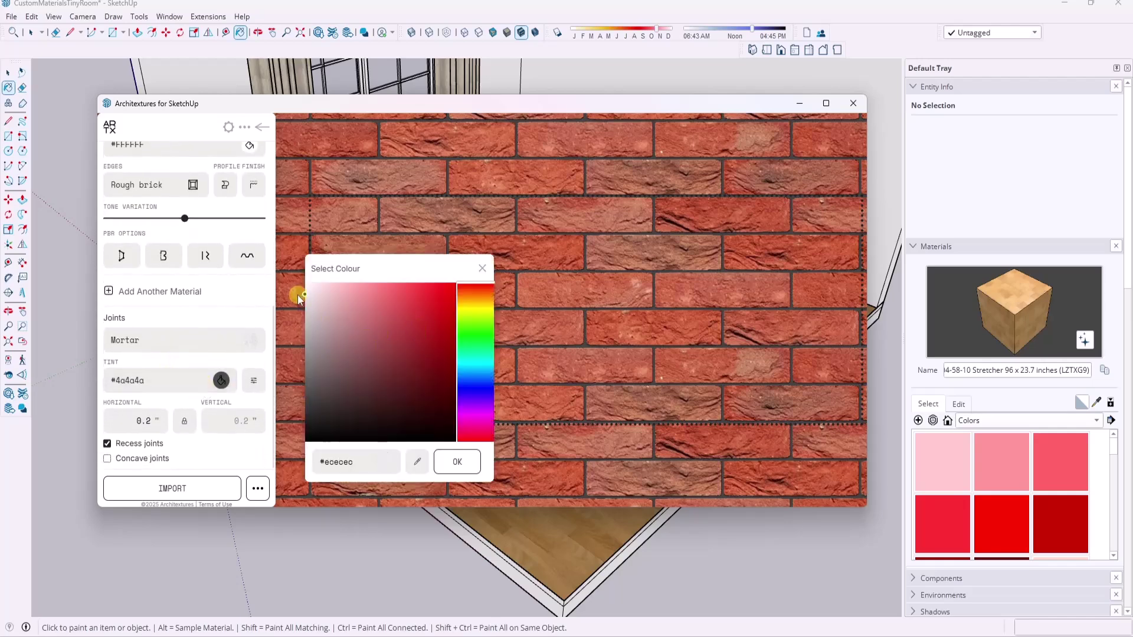
pyautogui.click(461, 466)
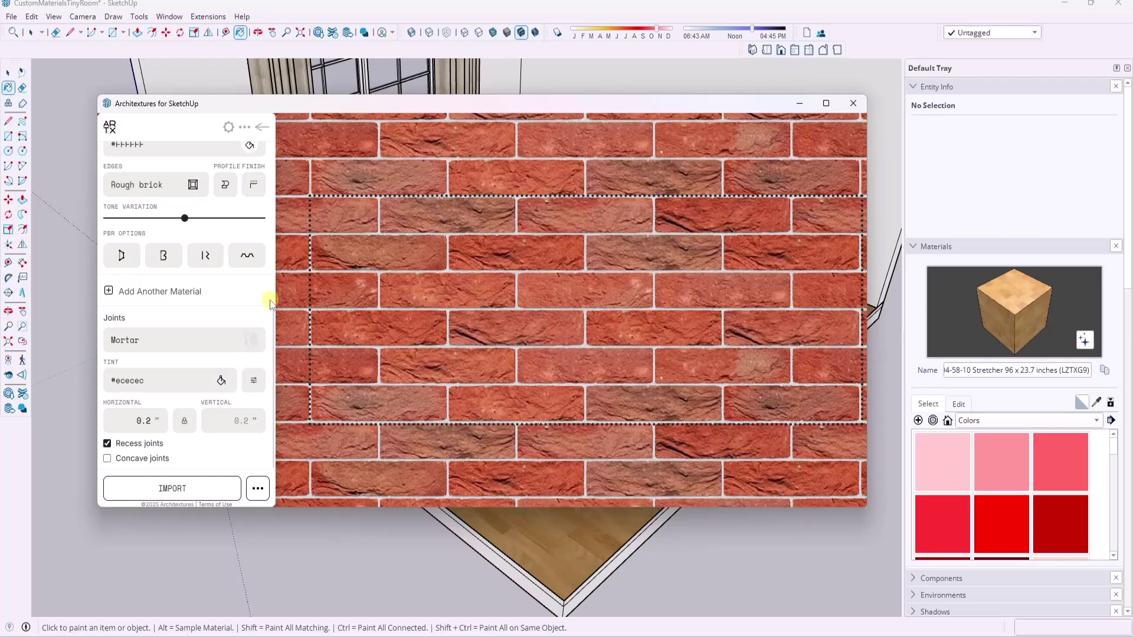
# Step: Increase the perimeter scale of the brick material's Rough brick edges to near the upper end of its range
pyautogui.scroll(2, 165, 339)
pyautogui.scroll(1, 175, 330)
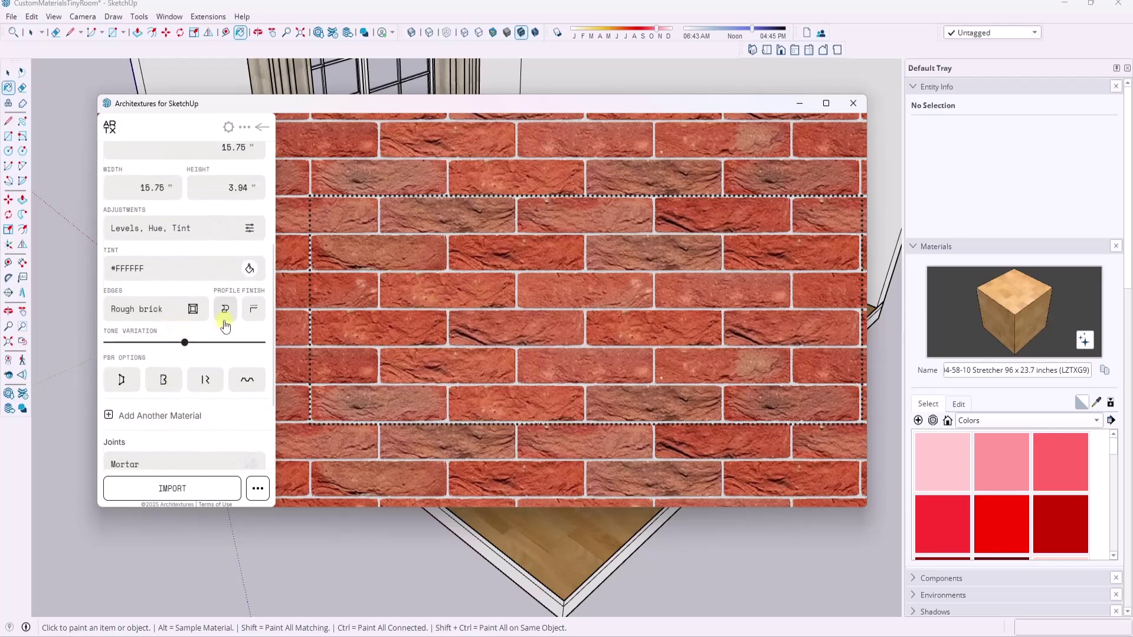
pyautogui.click(193, 310)
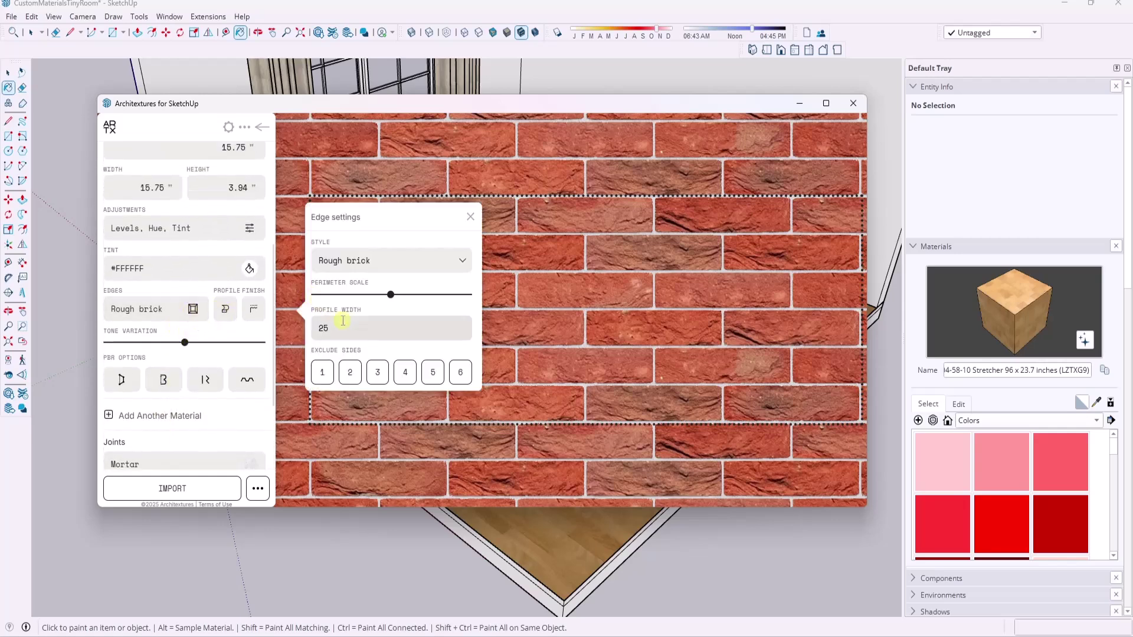
pyautogui.moveTo(392, 297); pyautogui.dragTo(453, 297)
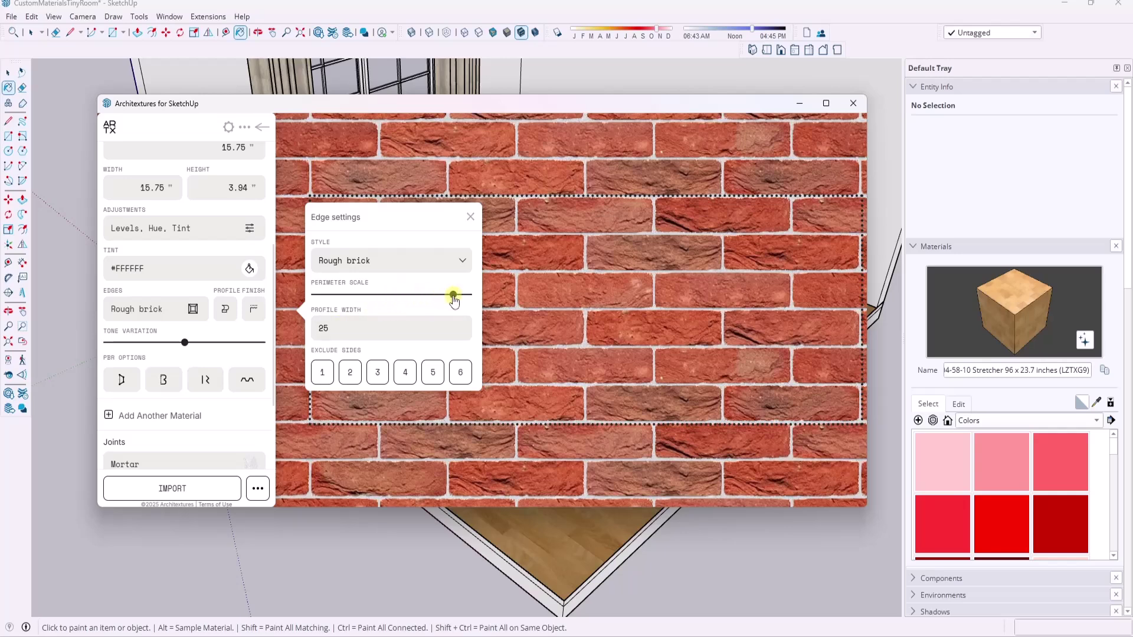
# Step: Close the edge settings, import the finished brick texture into the model and minimise the Architextures window
pyautogui.click(471, 217)
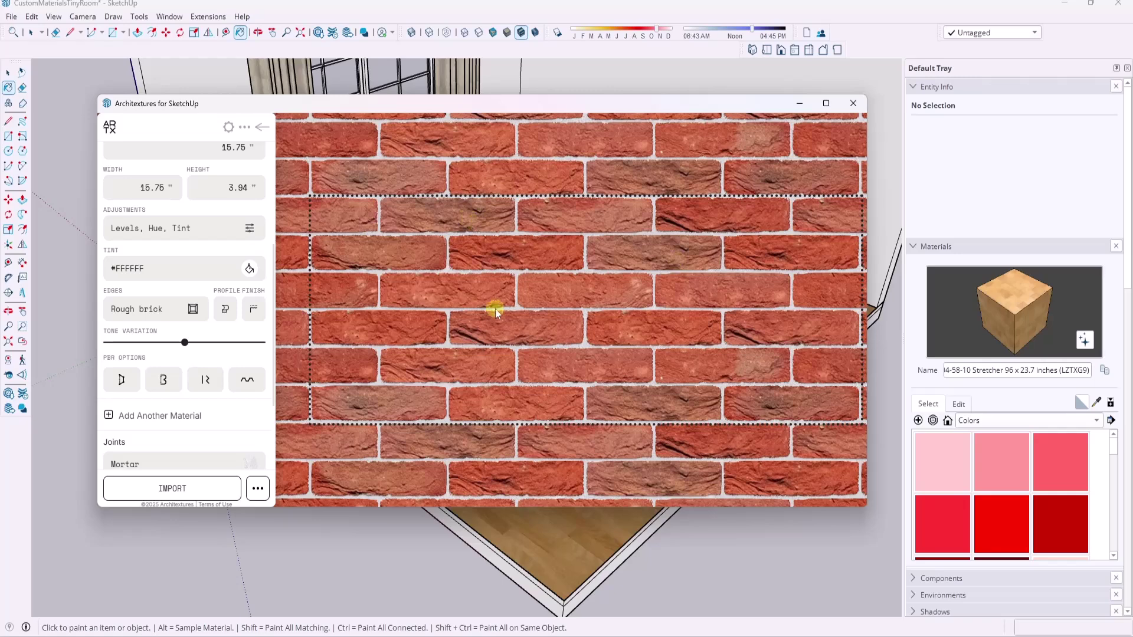
pyautogui.click(183, 488)
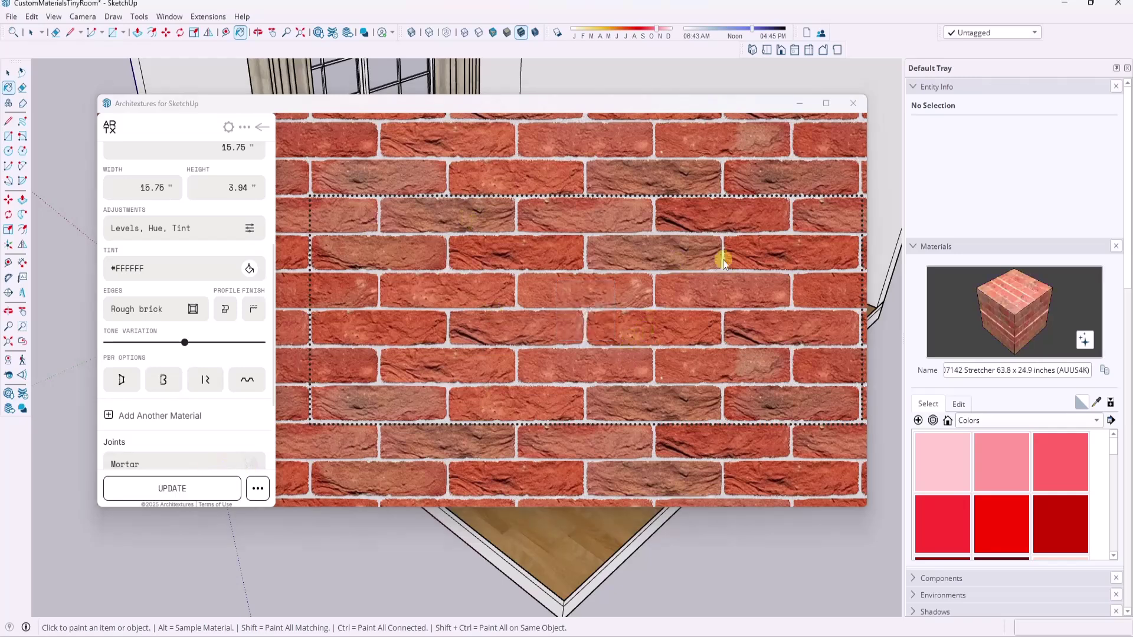
pyautogui.click(800, 104)
pyautogui.scroll(-3, 561, 295)
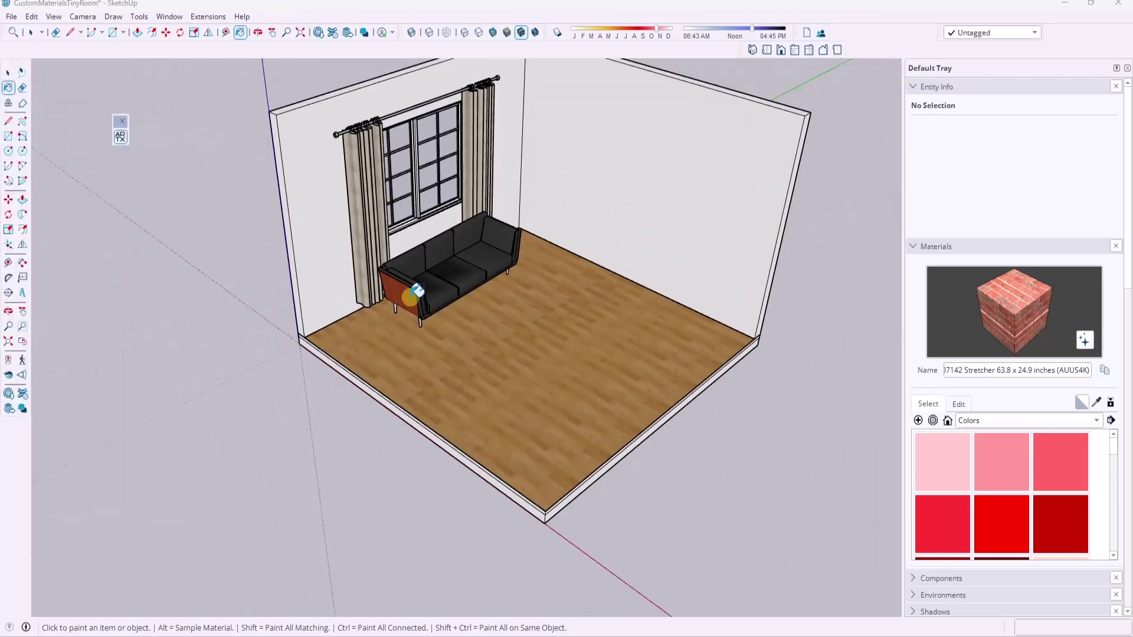
# Step: Open the room's wall group and paint the blank wall adjoining the window wall with the imported brick material
pyautogui.scroll(6, 428, 241)
pyautogui.scroll(-4, 428, 240)
pyautogui.press('space')
pyautogui.moveTo(428, 240); pyautogui.dragTo(298, 260, button='middle')
pyautogui.scroll(3, 317, 243)
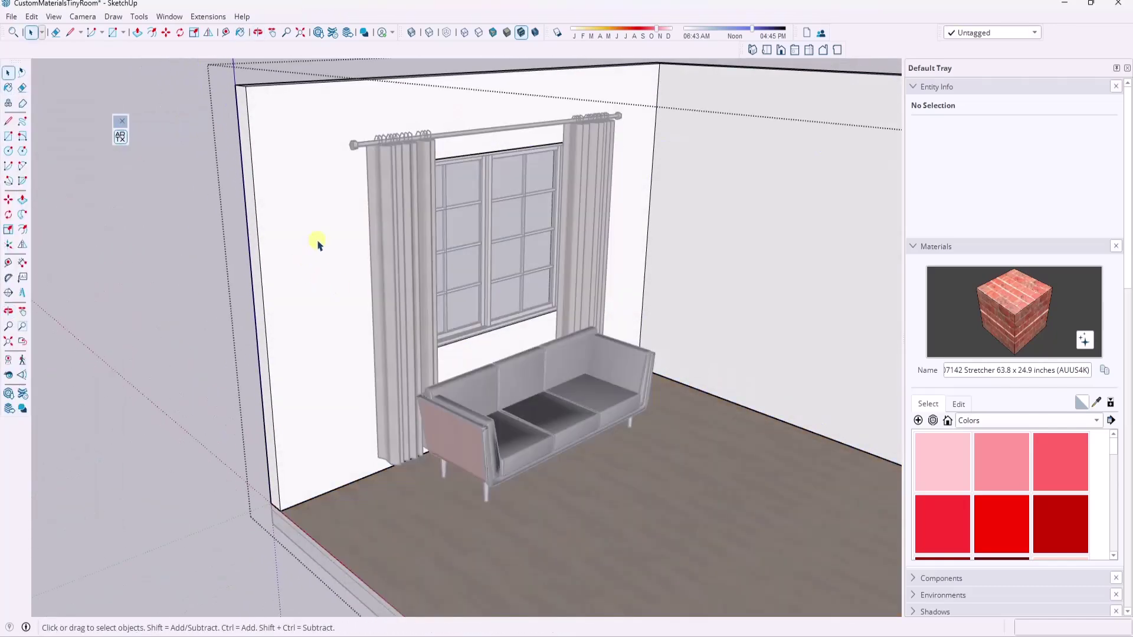
pyautogui.click(982, 315)
pyautogui.click(687, 239)
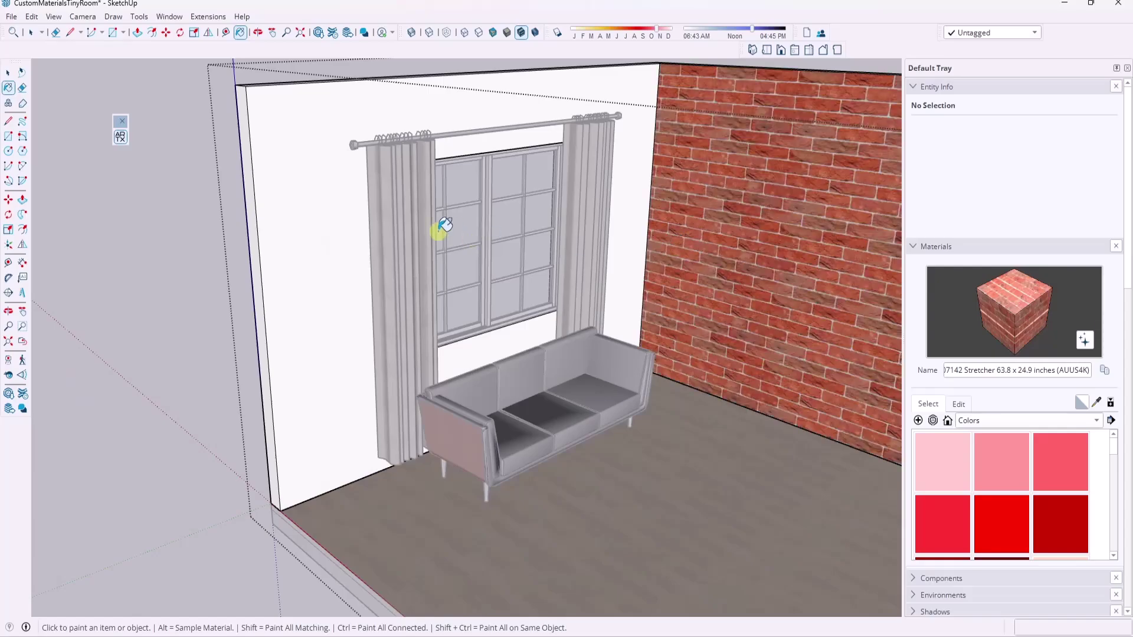
pyautogui.scroll(-3, 472, 225)
pyautogui.scroll(-2, 741, 197)
pyautogui.moveTo(741, 197)
pyautogui.mouseDown(button='middle')
pyautogui.moveTo(672, 224)
pyautogui.moveTo(584, 227)
pyautogui.mouseUp(button='middle')
pyautogui.scroll(5, 701, 119)
pyautogui.scroll(-5, 726, 240)
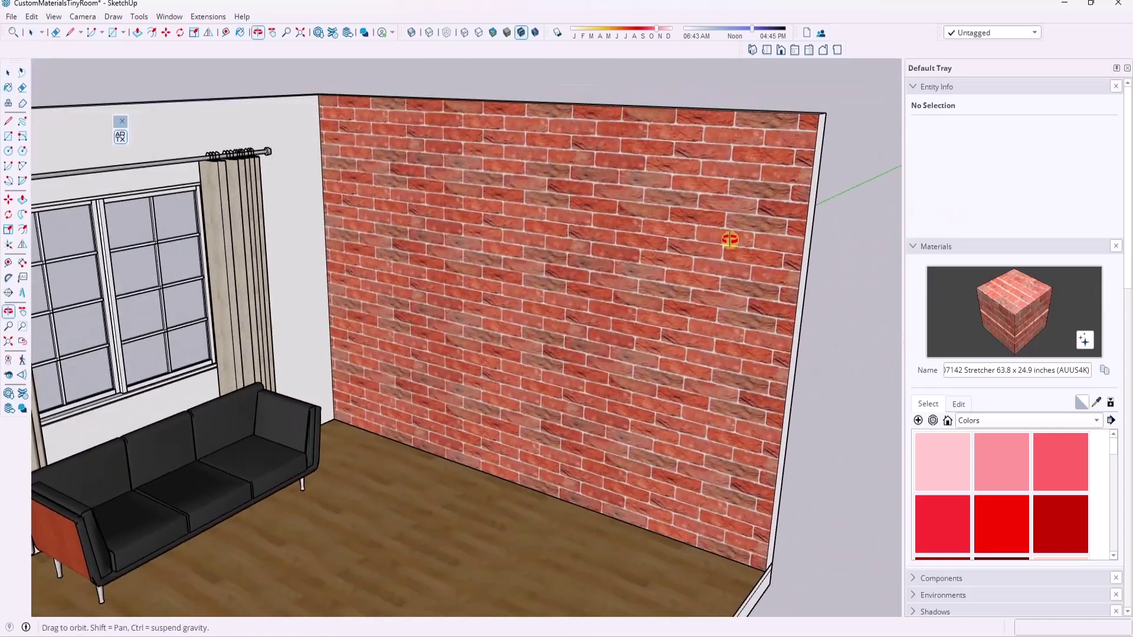
pyautogui.moveTo(665, 253); pyautogui.dragTo(619, 254, button='middle')
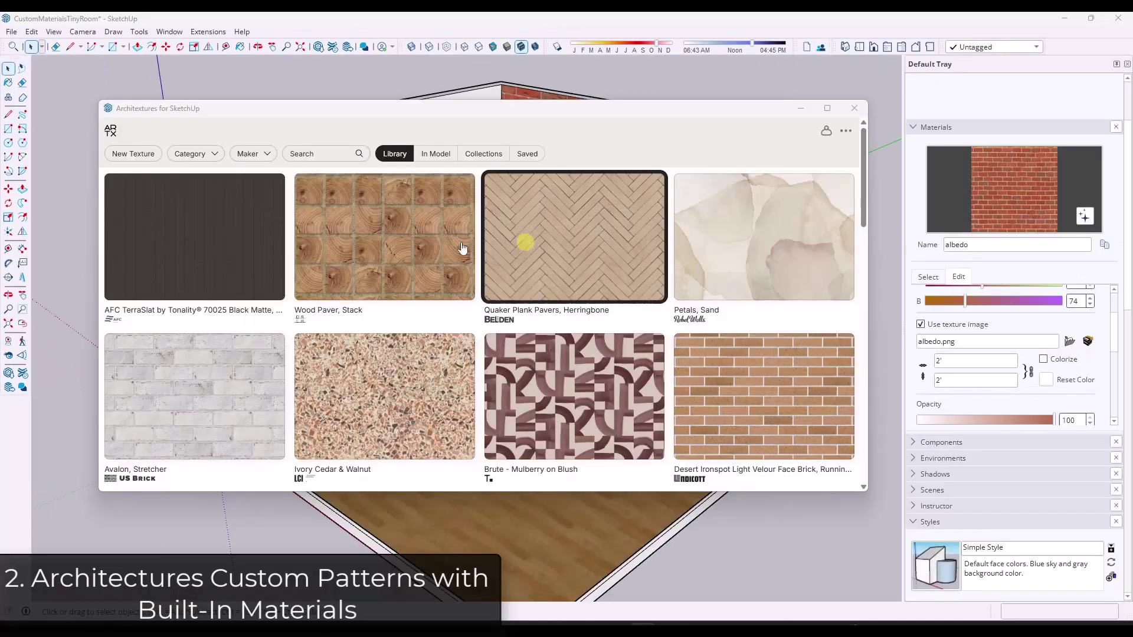
# Step: Start a new Architextures texture and set its material to the built-in White Marble stone
pyautogui.click(140, 155)
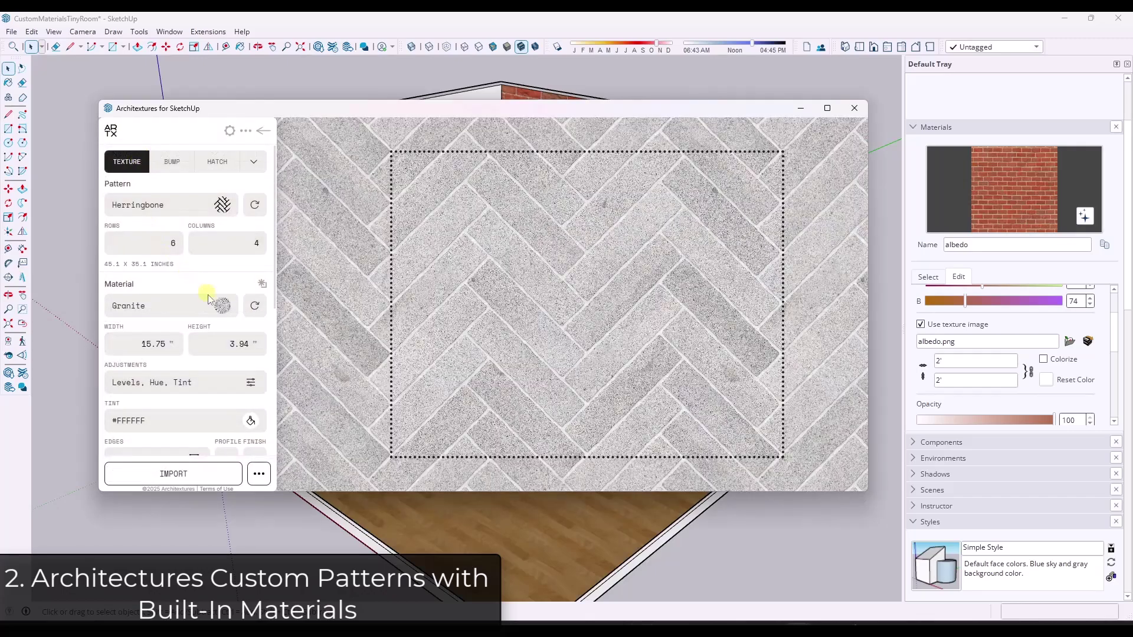
pyautogui.click(221, 305)
pyautogui.scroll(-5, 635, 304)
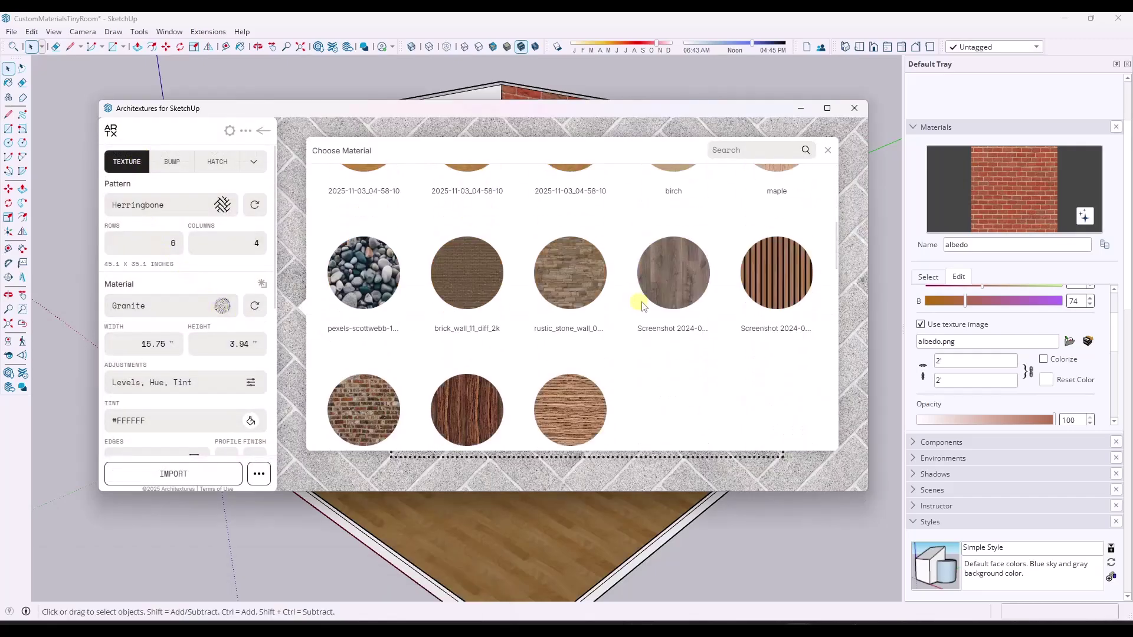
pyautogui.scroll(-5, 741, 302)
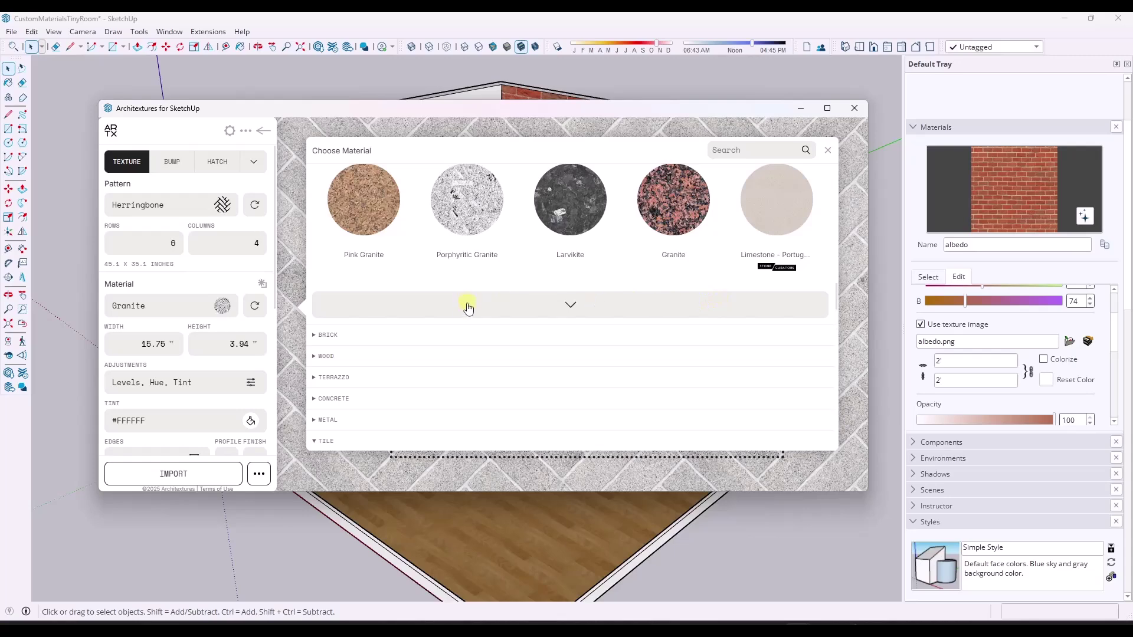
pyautogui.scroll(-2, 412, 387)
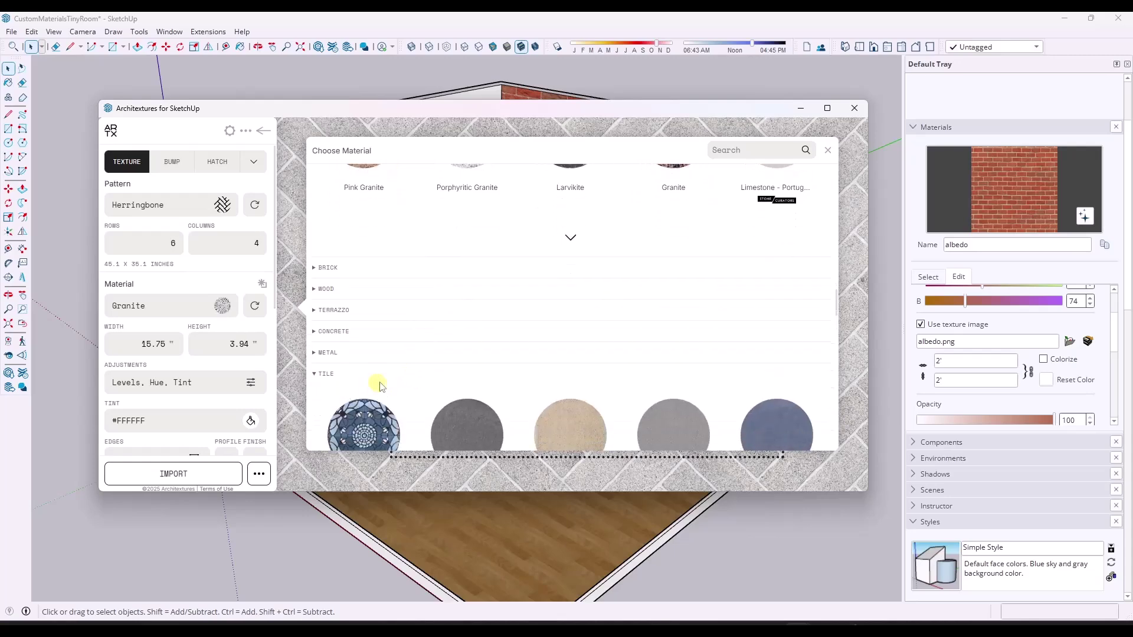
pyautogui.scroll(-4, 396, 377)
pyautogui.scroll(-3, 421, 358)
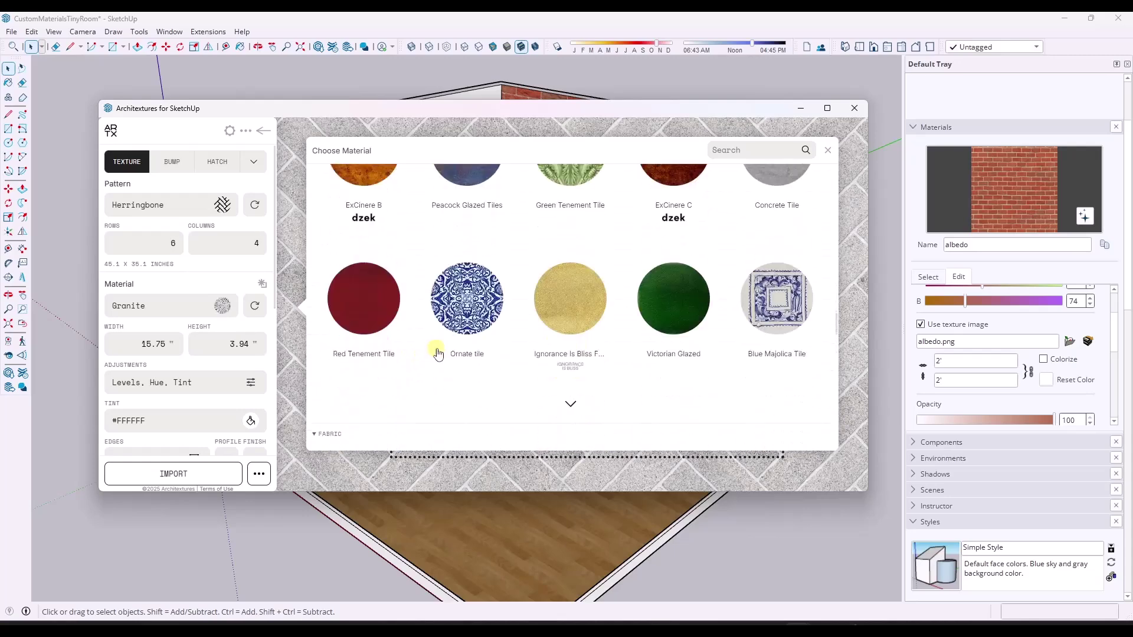
pyautogui.scroll(10, 437, 329)
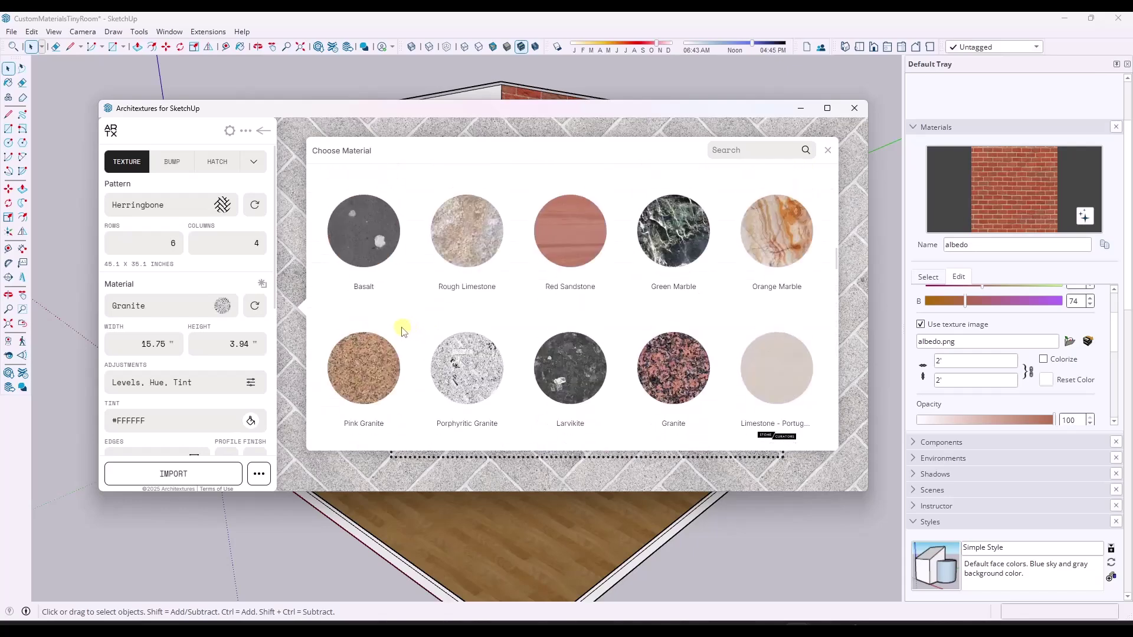
pyautogui.scroll(-5, 384, 330)
pyautogui.scroll(10, 354, 302)
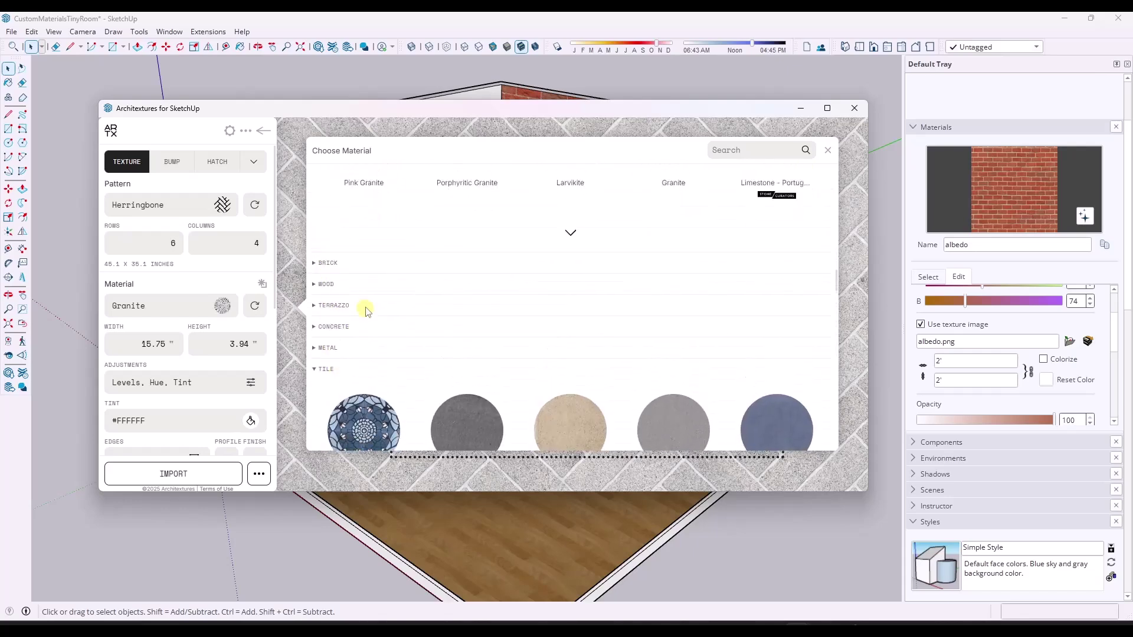
pyautogui.scroll(-2, 469, 298)
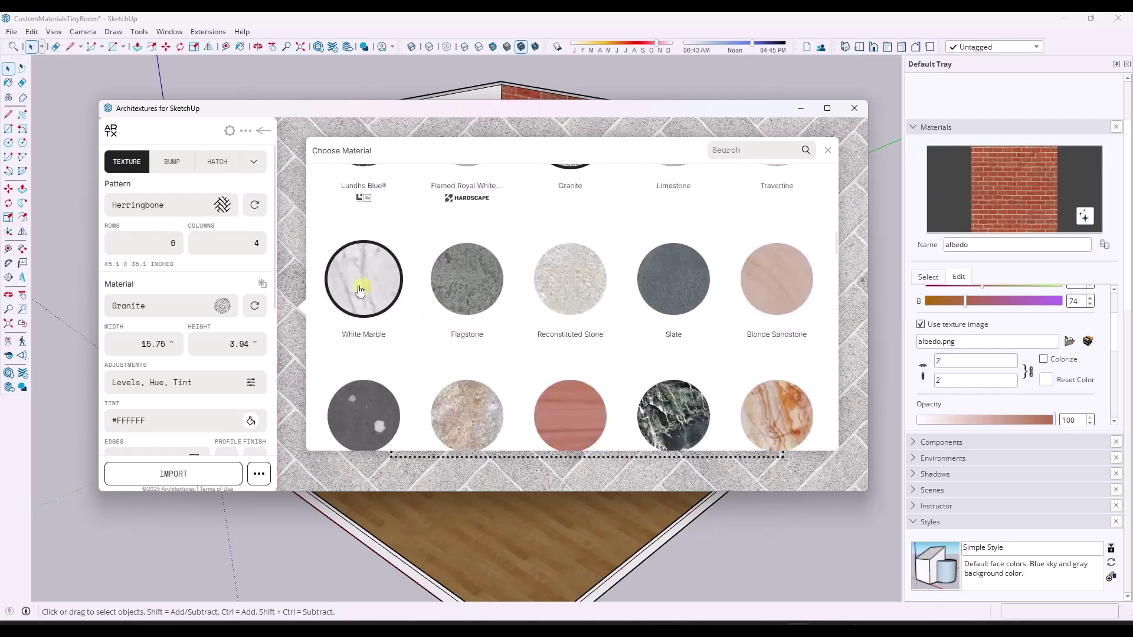
pyautogui.click(362, 274)
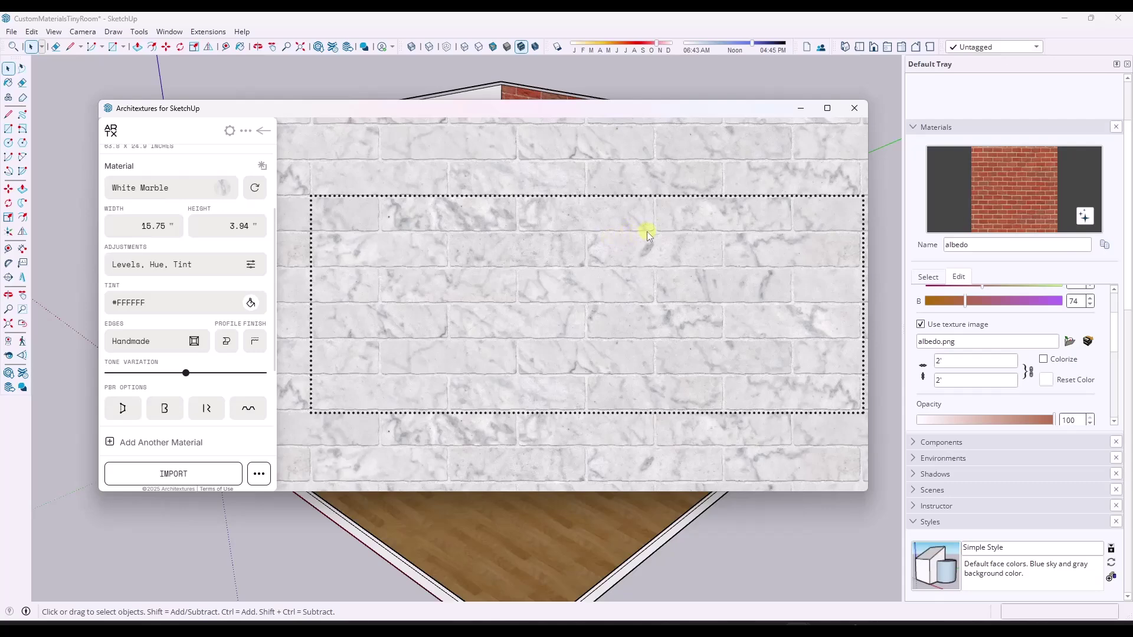
# Step: Change the edge style of the White Marble material to Fine and close the edge settings
pyautogui.click(194, 341)
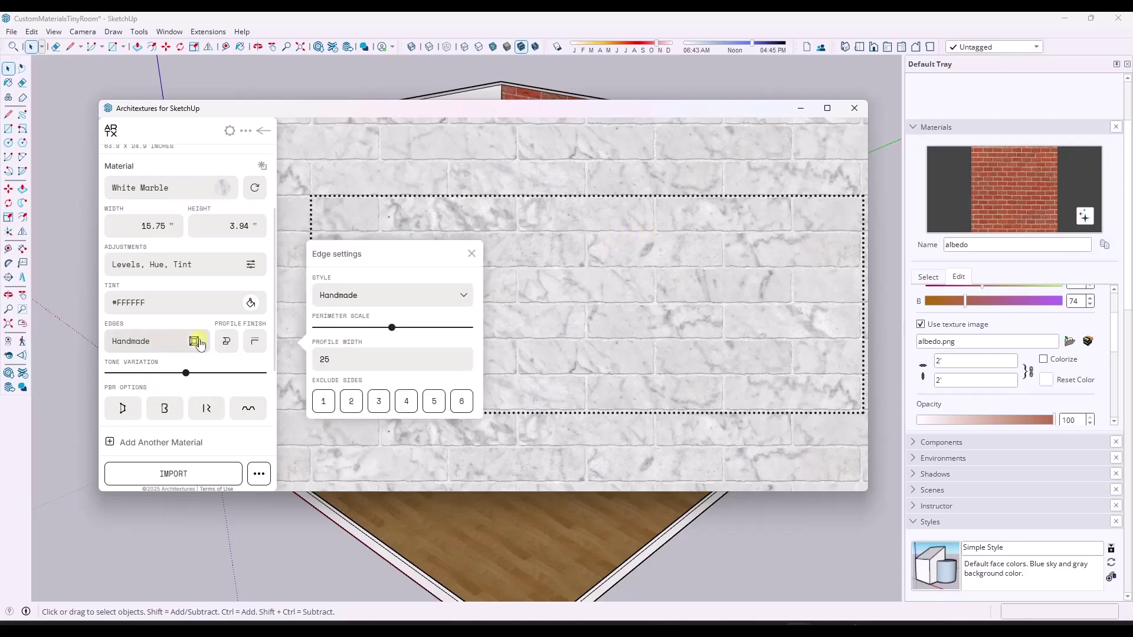
pyautogui.click(381, 299)
pyautogui.click(354, 315)
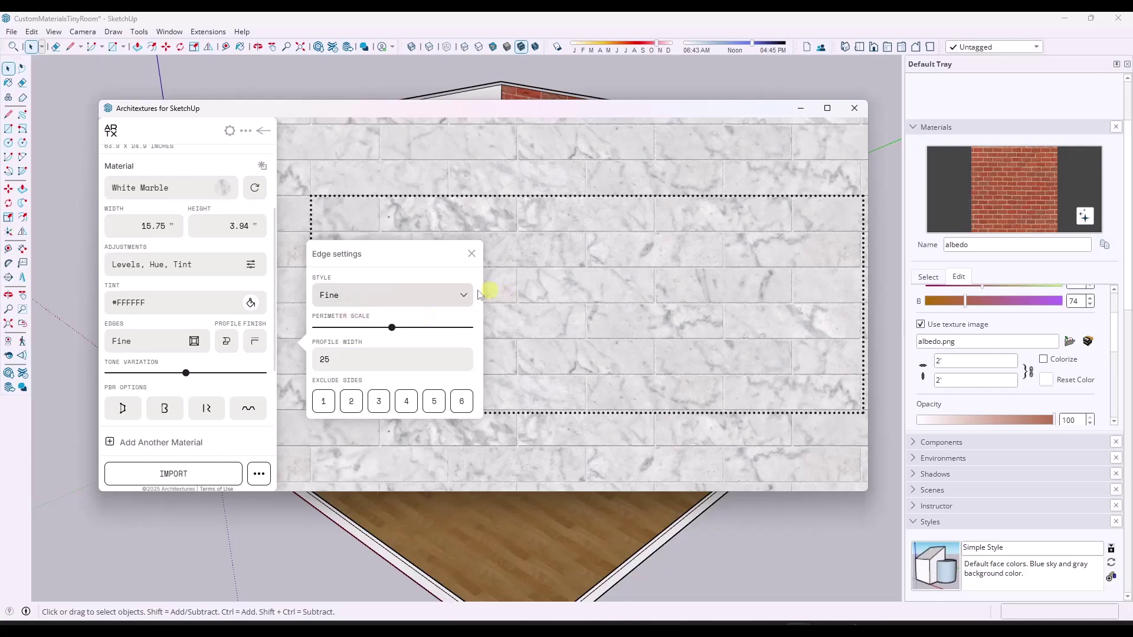
pyautogui.click(467, 254)
# Step: Set the marble texture's joint tint to near-black #212121
pyautogui.scroll(-5, 195, 354)
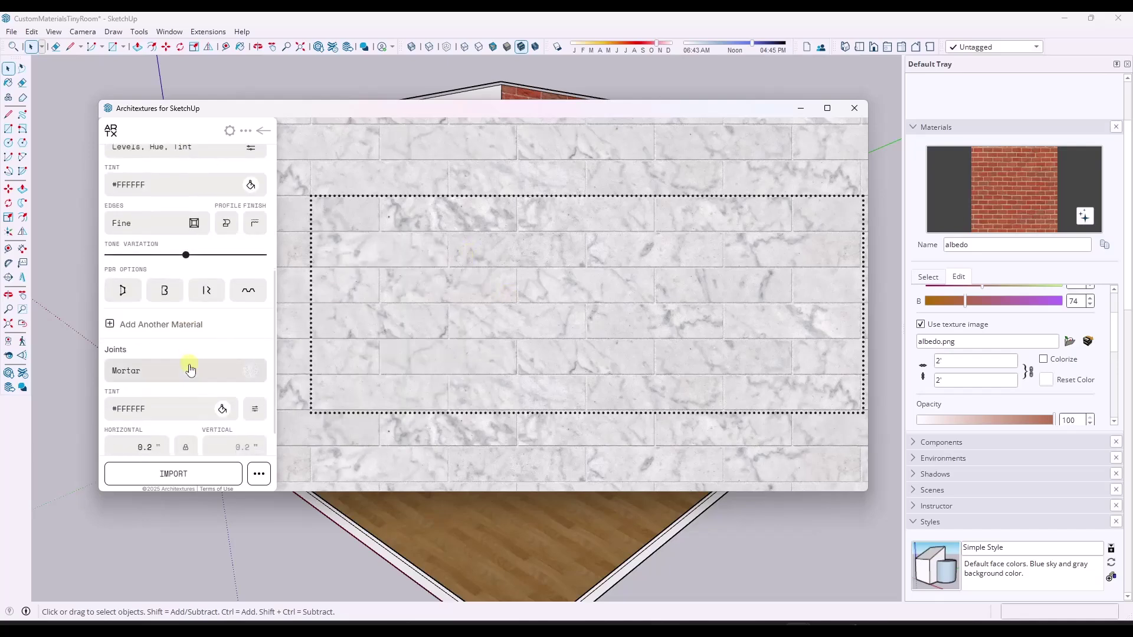
pyautogui.click(223, 372)
pyautogui.moveTo(318, 339); pyautogui.dragTo(295, 419)
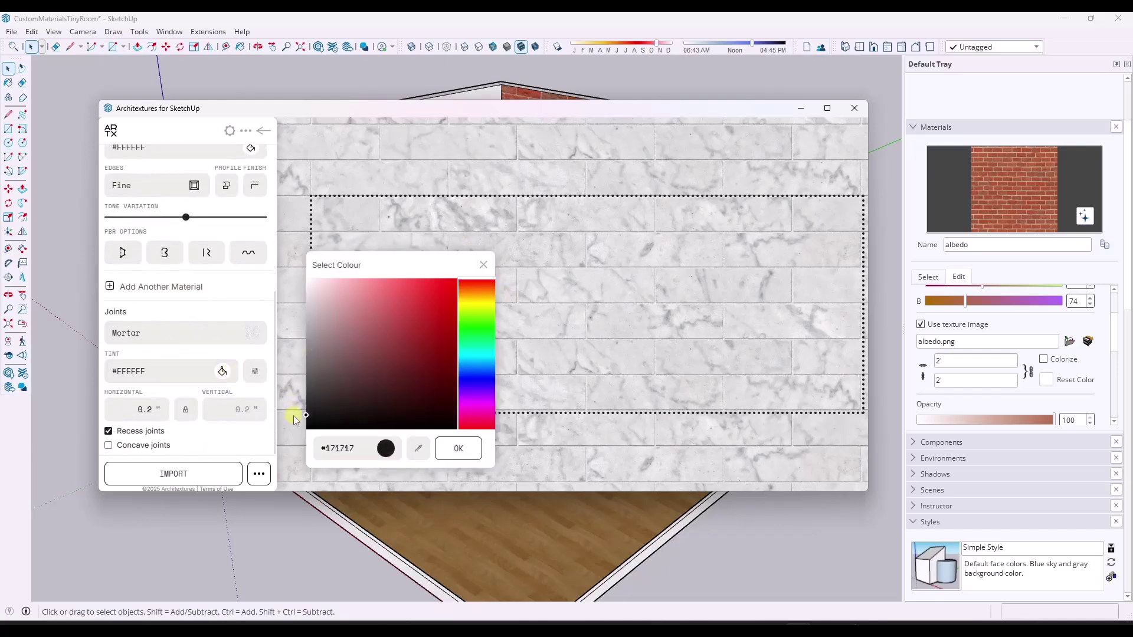
pyautogui.click(459, 449)
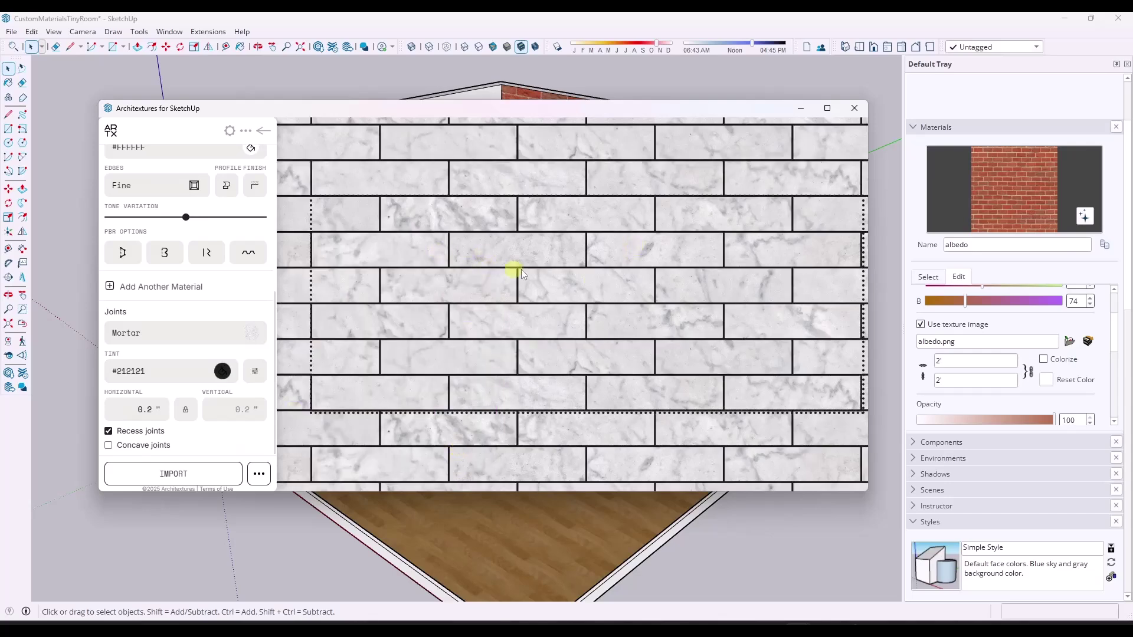
# Step: Change the marble texture's pattern to Stack
pyautogui.scroll(5, 210, 269)
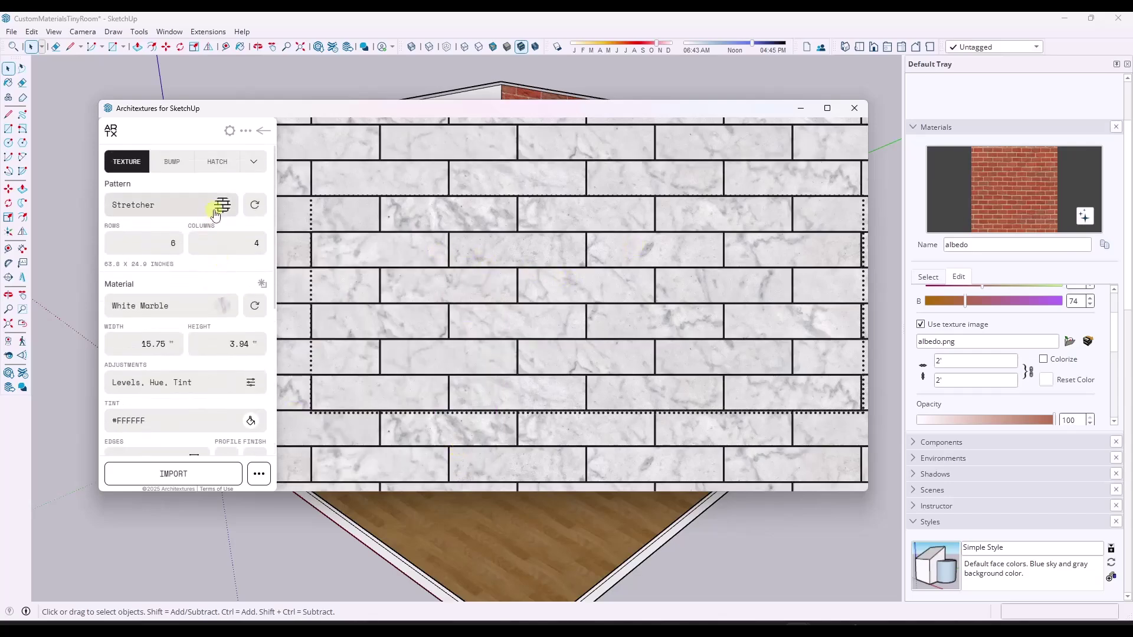
pyautogui.click(214, 210)
pyautogui.click(487, 213)
# Step: Set the joint width of the stacked marble texture to .1 inch and the joint tint to grey #686868
pyautogui.scroll(-5, 158, 325)
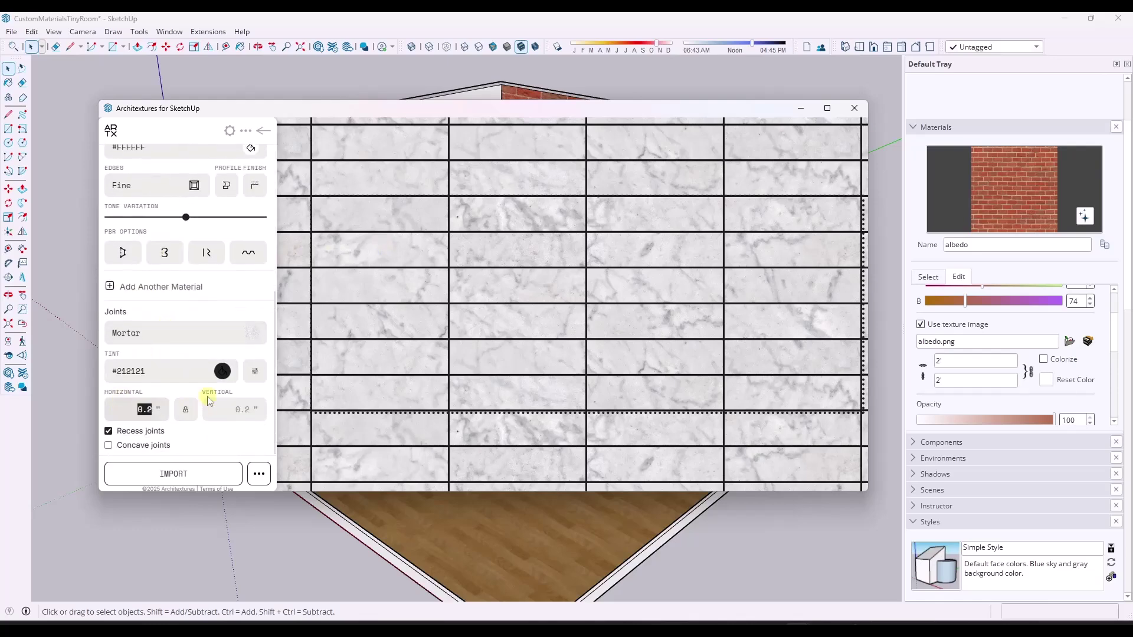
pyautogui.write('.1')
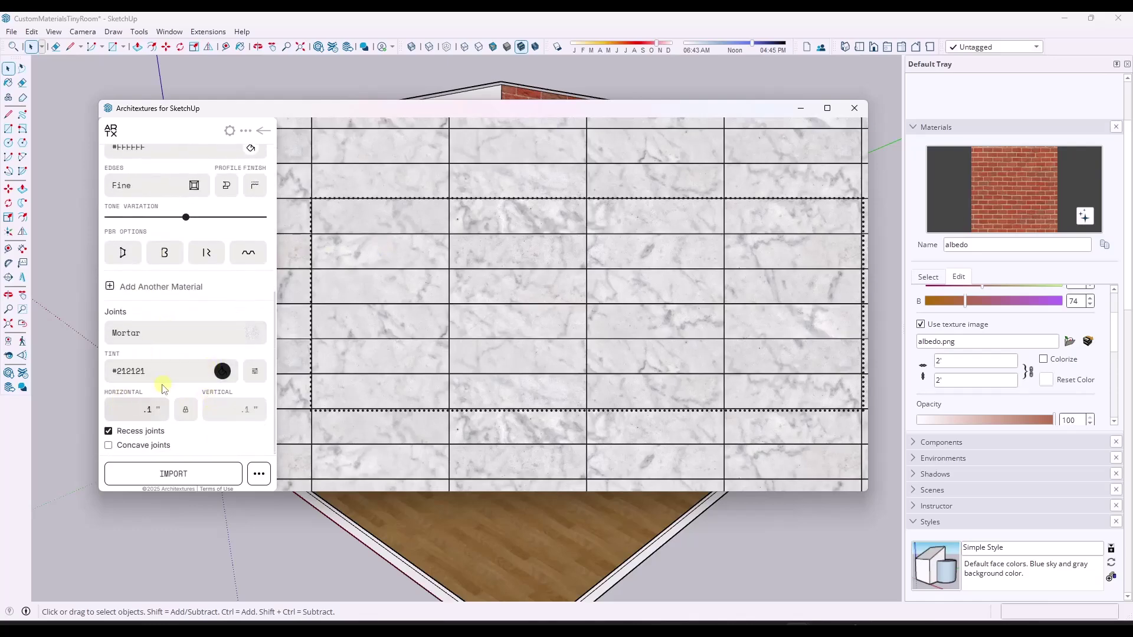
pyautogui.click(221, 371)
pyautogui.moveTo(369, 339); pyautogui.dragTo(306, 369)
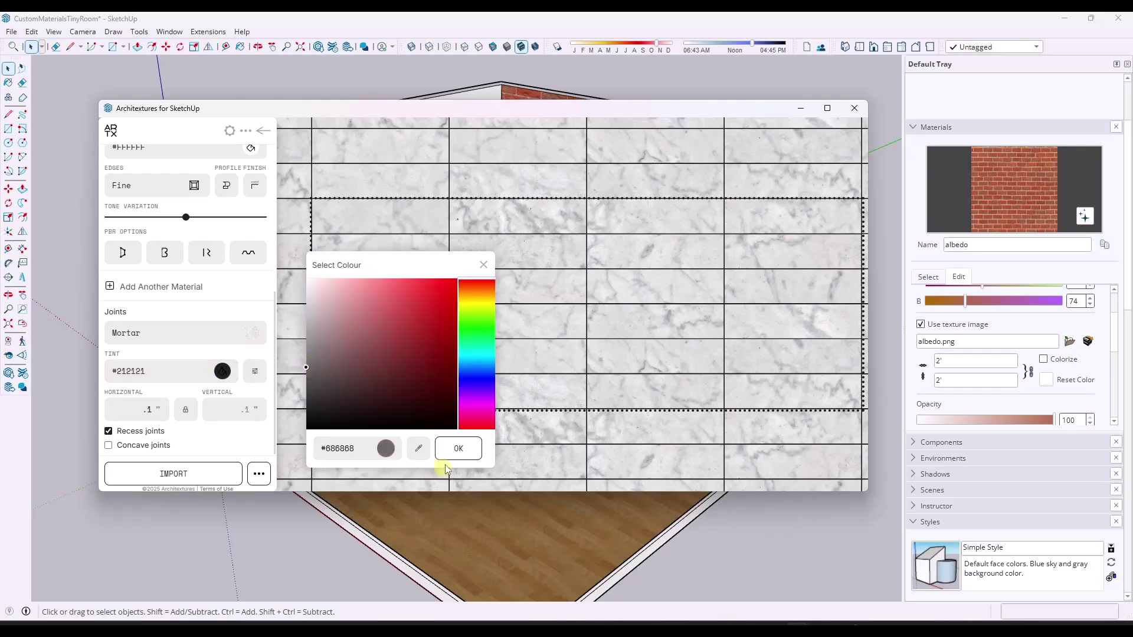
pyautogui.click(456, 450)
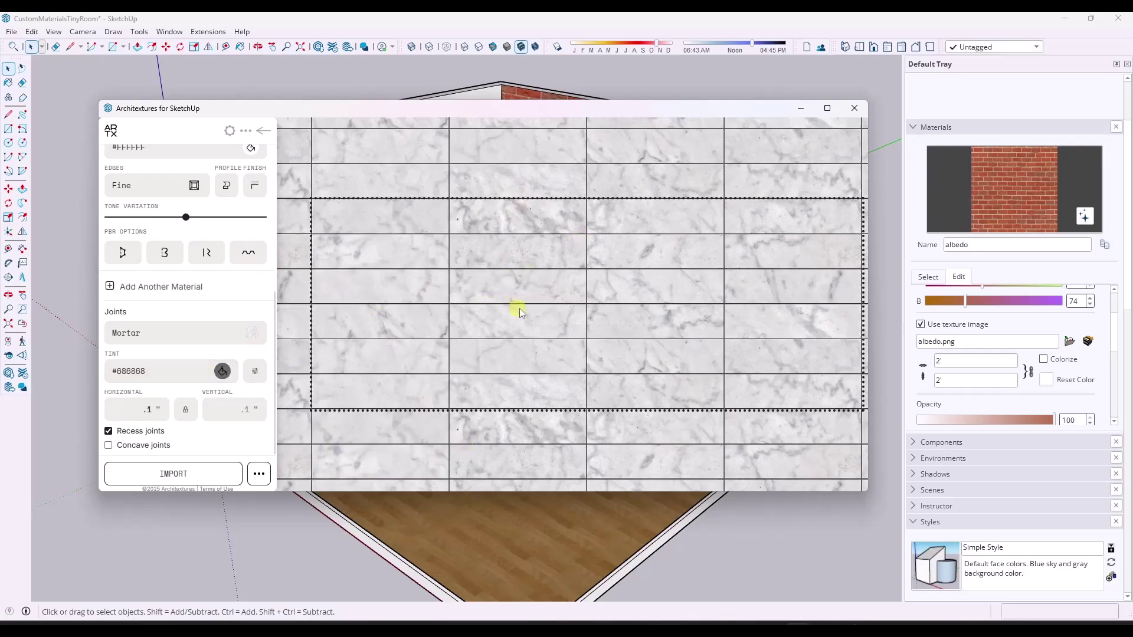
# Step: Try Flagstone and Slate as the material of the stacked texture
pyautogui.scroll(5, 185, 301)
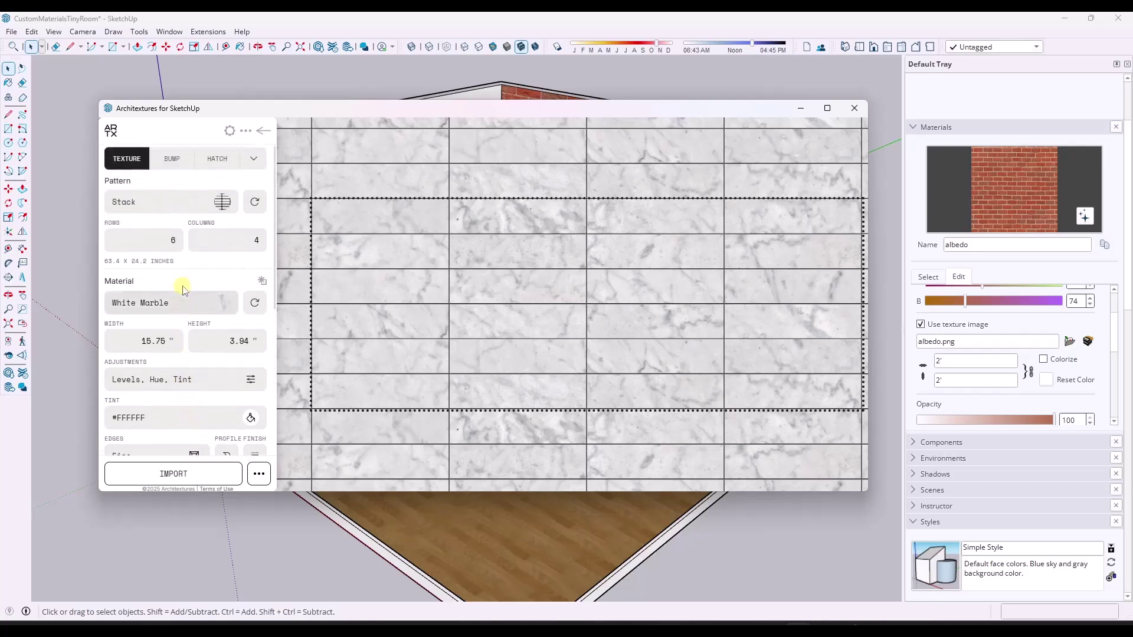
pyautogui.click(200, 305)
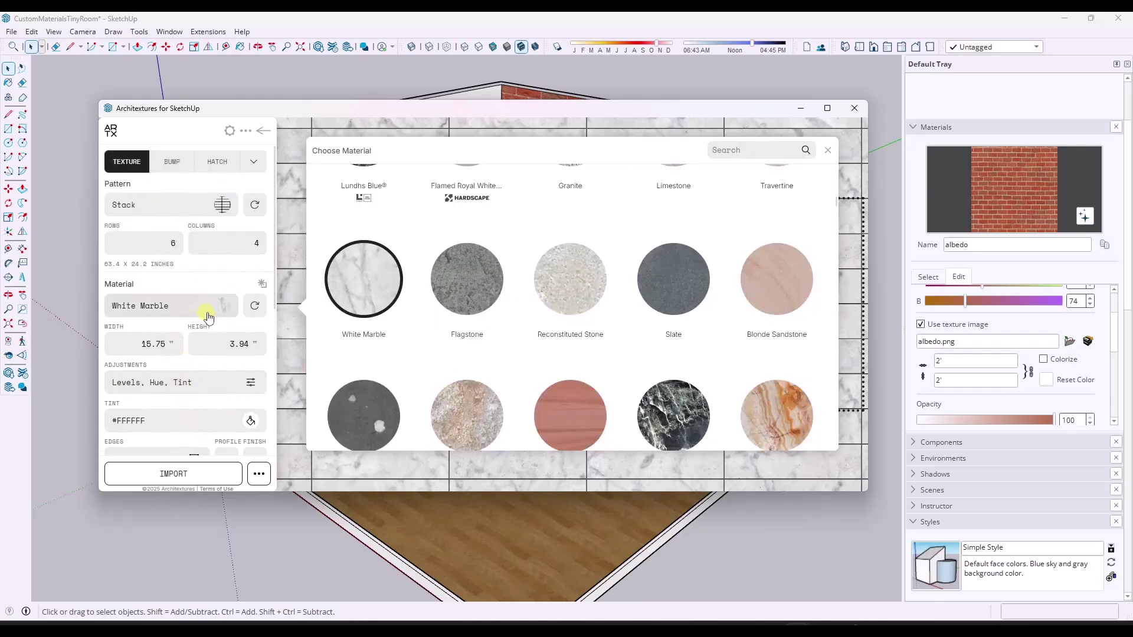
pyautogui.click(471, 288)
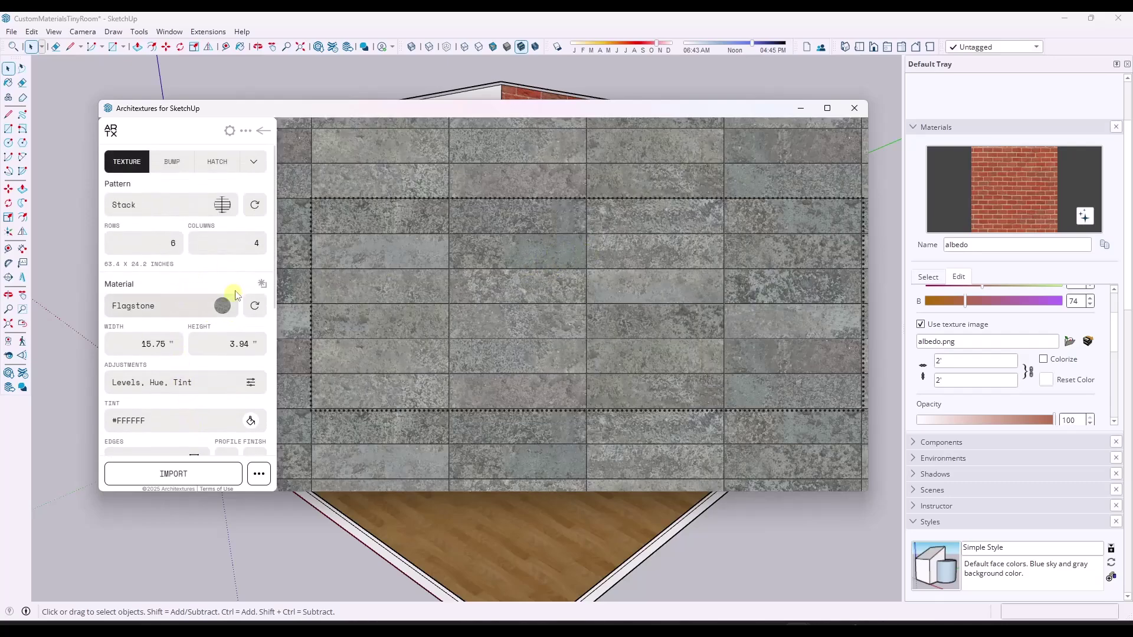
pyautogui.click(223, 304)
pyautogui.click(660, 287)
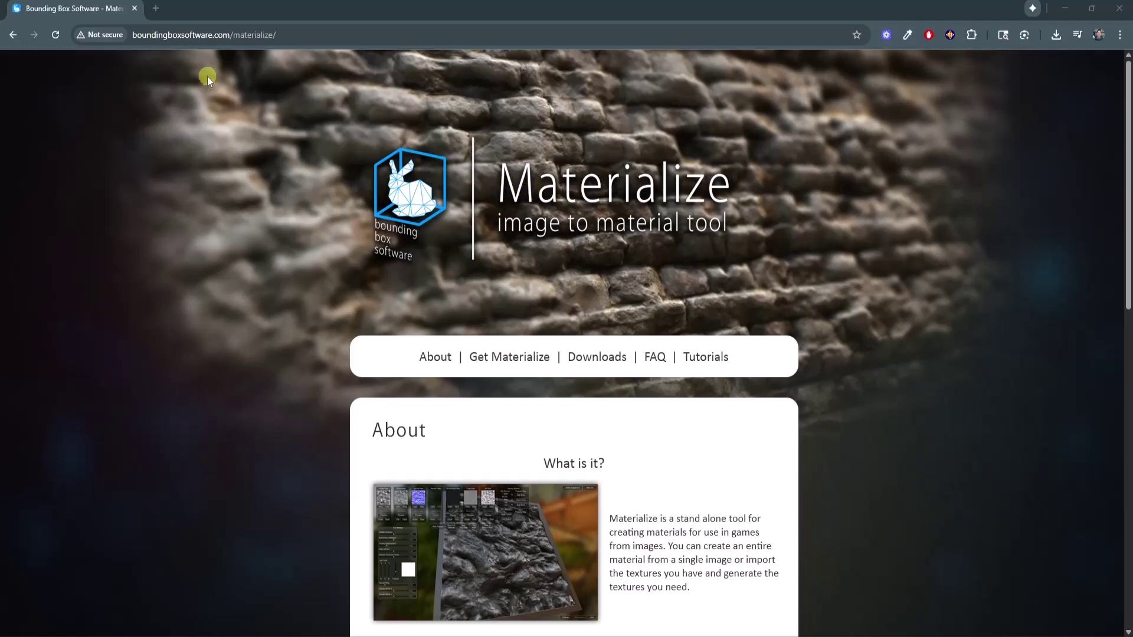
# Step: Switch to the Bounding Box Software website in the browser and go to the Materialize downloads section
pyautogui.click(596, 357)
pyautogui.scroll(-1, 549, 436)
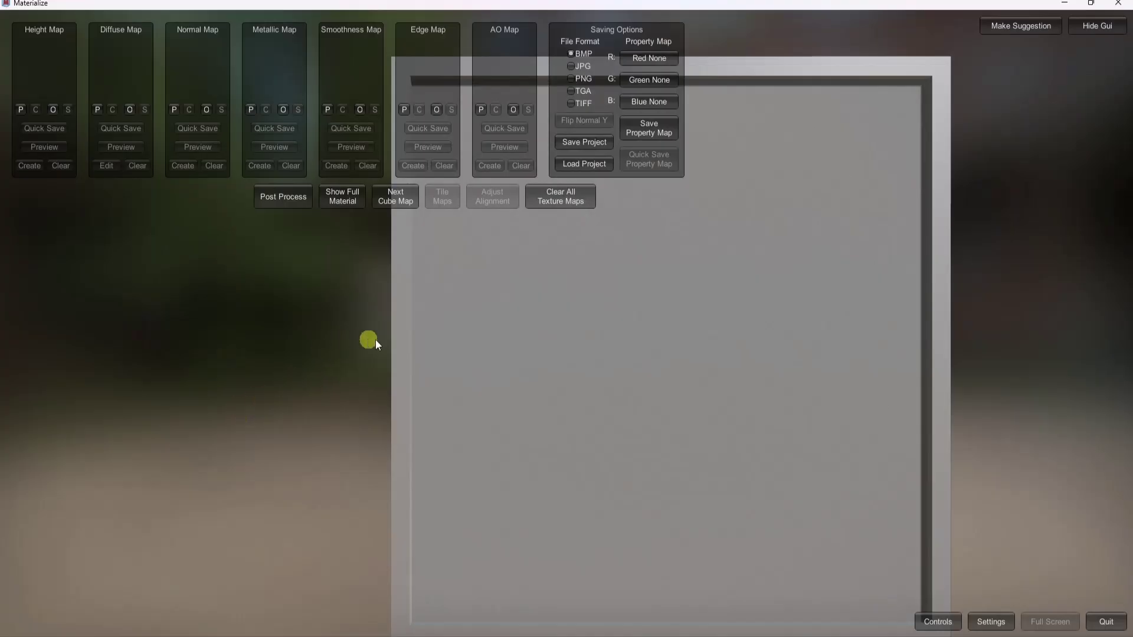
# Step: Switch to Materialize and load pexels-pixabay-207142.jpg from the Downloads folder as the diffuse map
pyautogui.scroll(-2, 578, 395)
pyautogui.moveTo(623, 429); pyautogui.dragTo(705, 383)
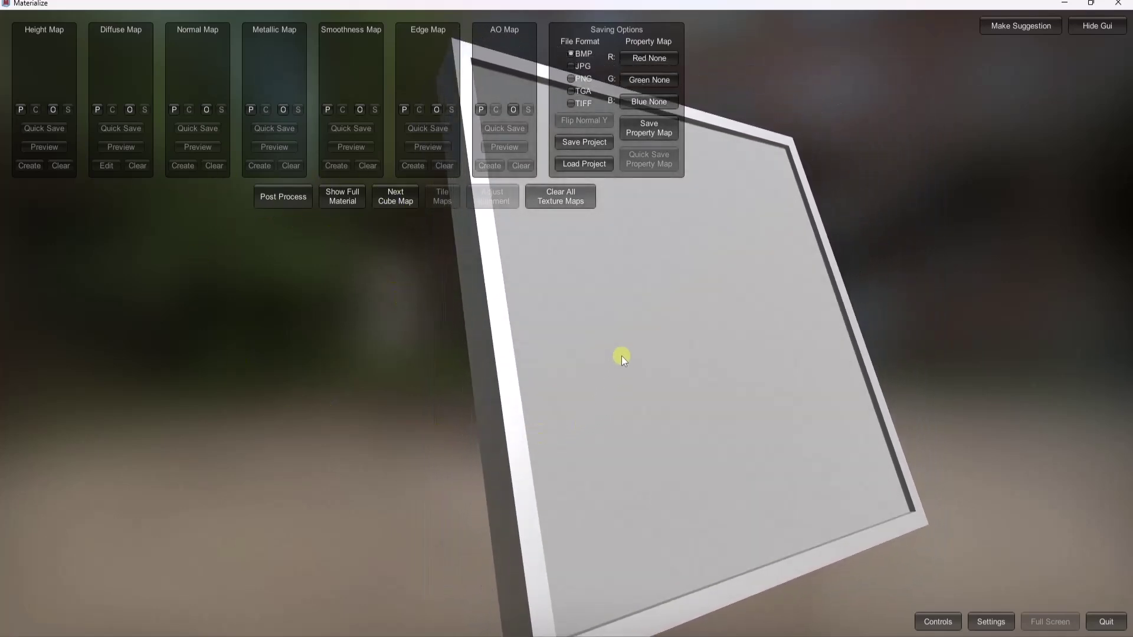
pyautogui.click(98, 110)
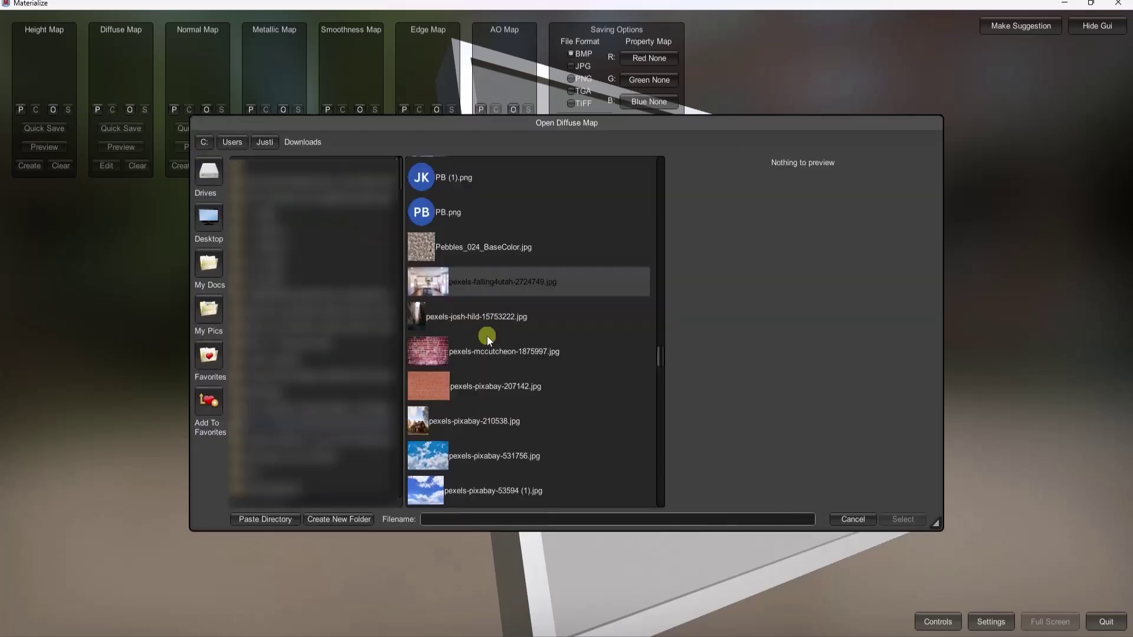
pyautogui.scroll(-1, 487, 335)
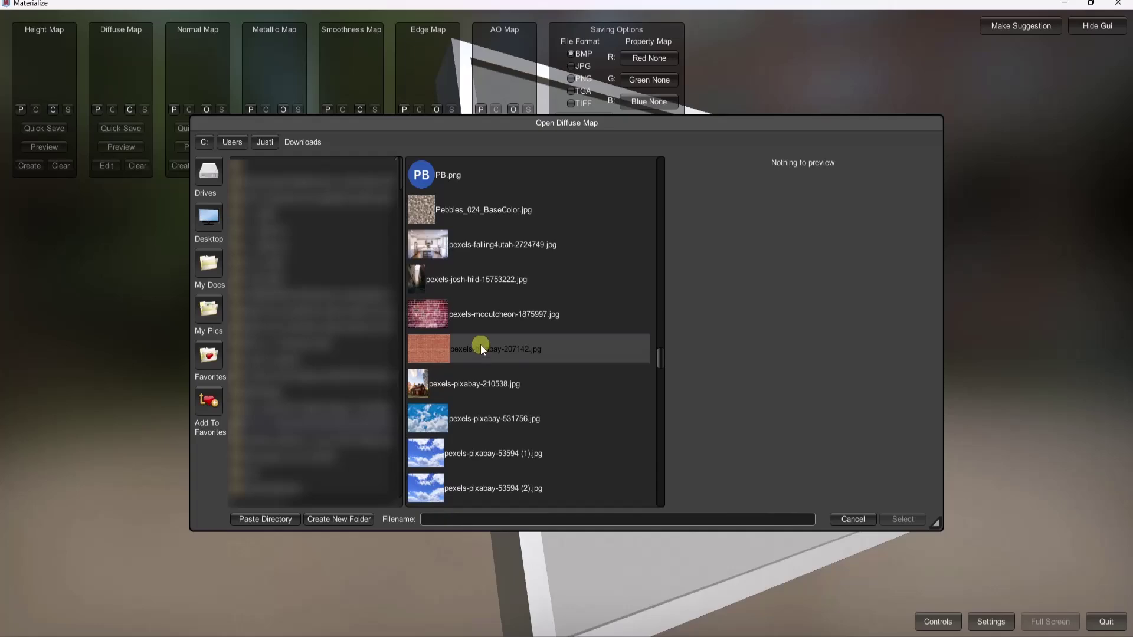
pyautogui.click(508, 352)
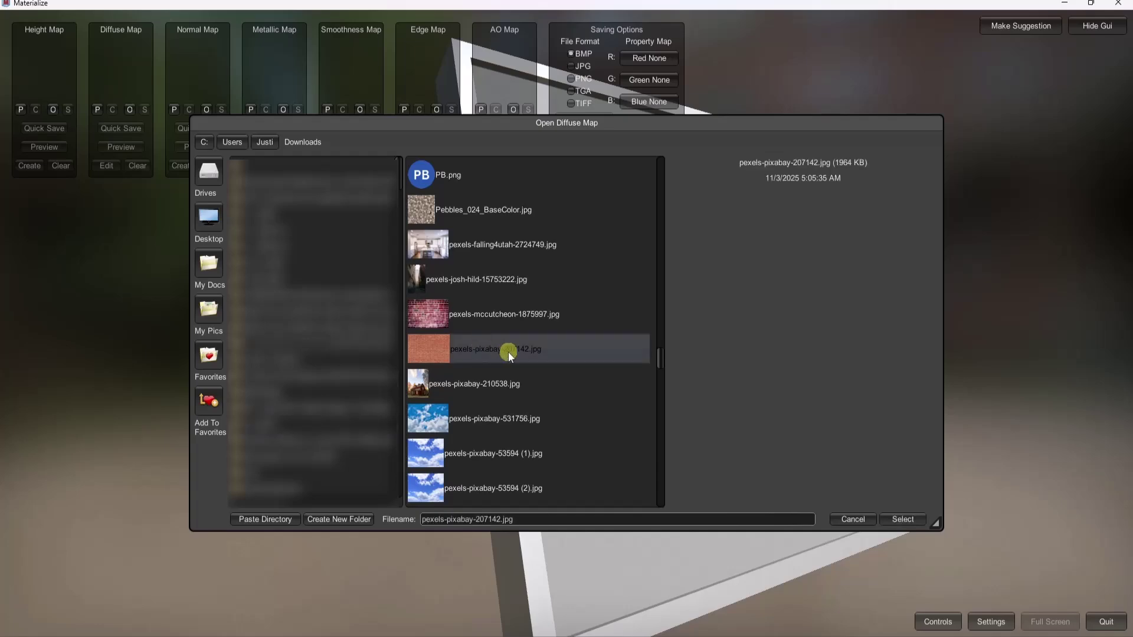
pyautogui.click(901, 520)
# Step: Create a height map from the brick diffuse map with the final gain at -0.182 and set it as the height map
pyautogui.moveTo(703, 360); pyautogui.dragTo(653, 388)
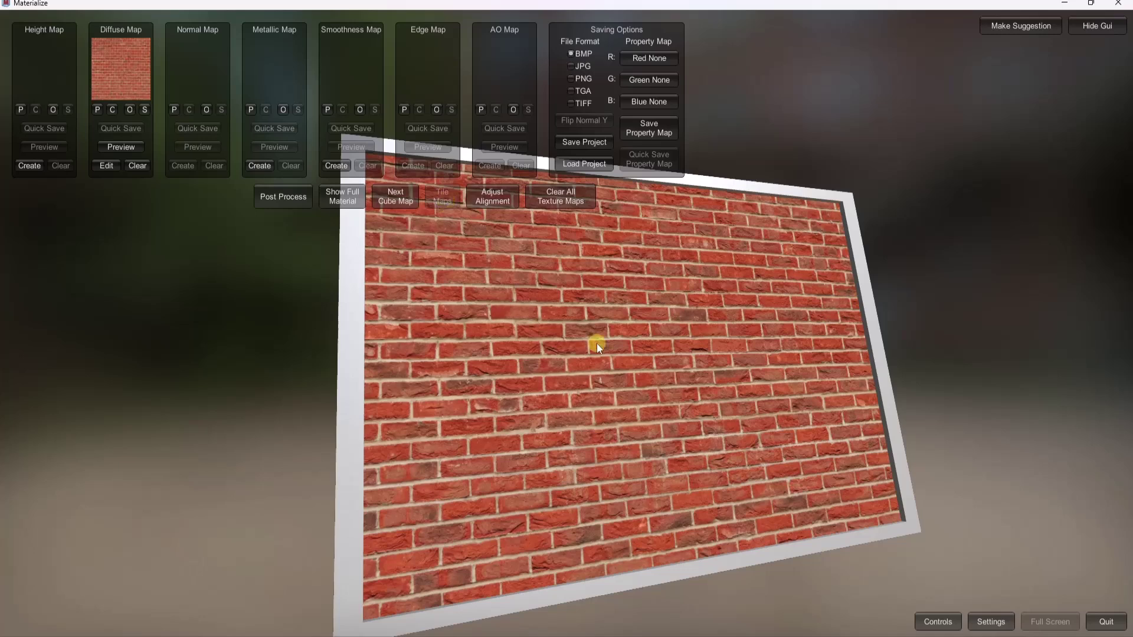
pyautogui.moveTo(597, 343); pyautogui.dragTo(602, 344)
pyautogui.click(30, 167)
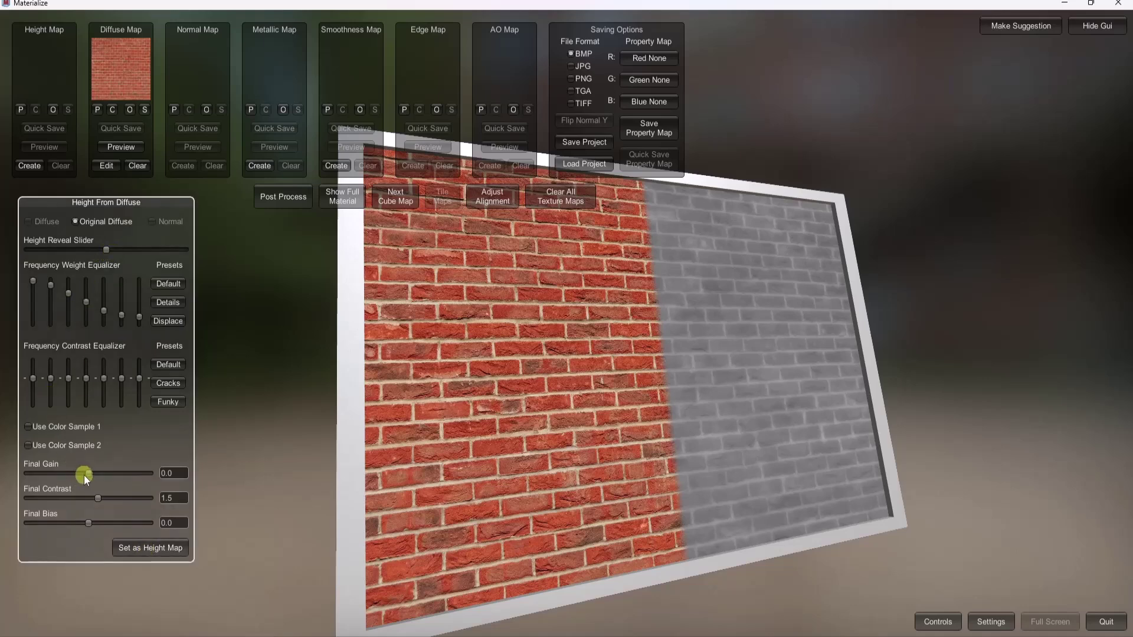
pyautogui.moveTo(84, 476)
pyautogui.mouseDown()
pyautogui.moveTo(112, 481)
pyautogui.moveTo(66, 483)
pyautogui.mouseUp()
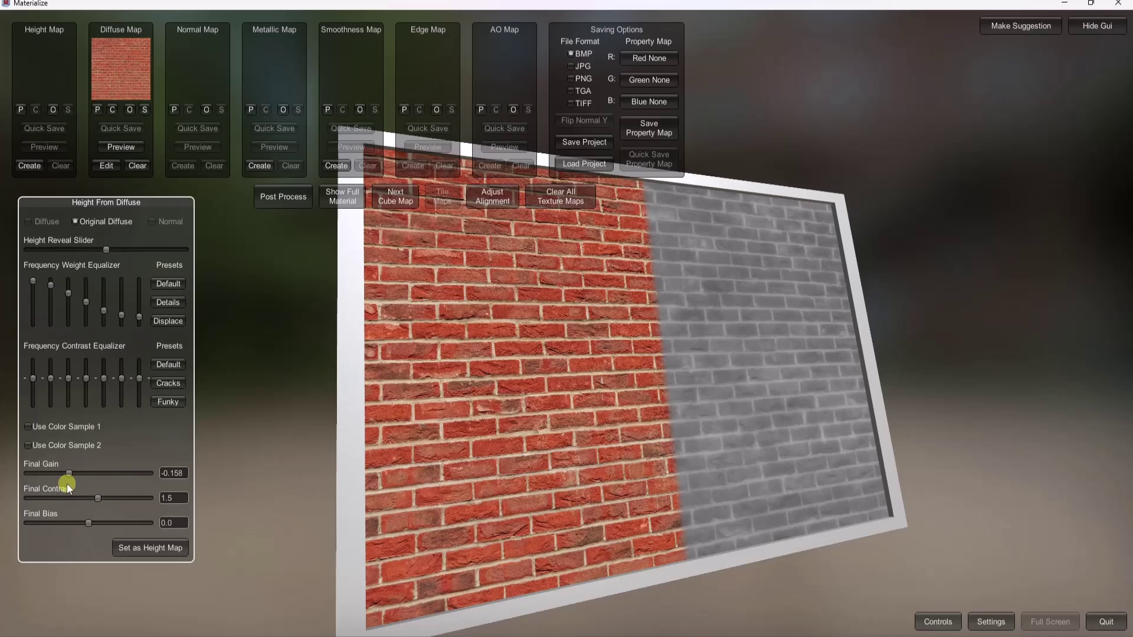
pyautogui.click(150, 549)
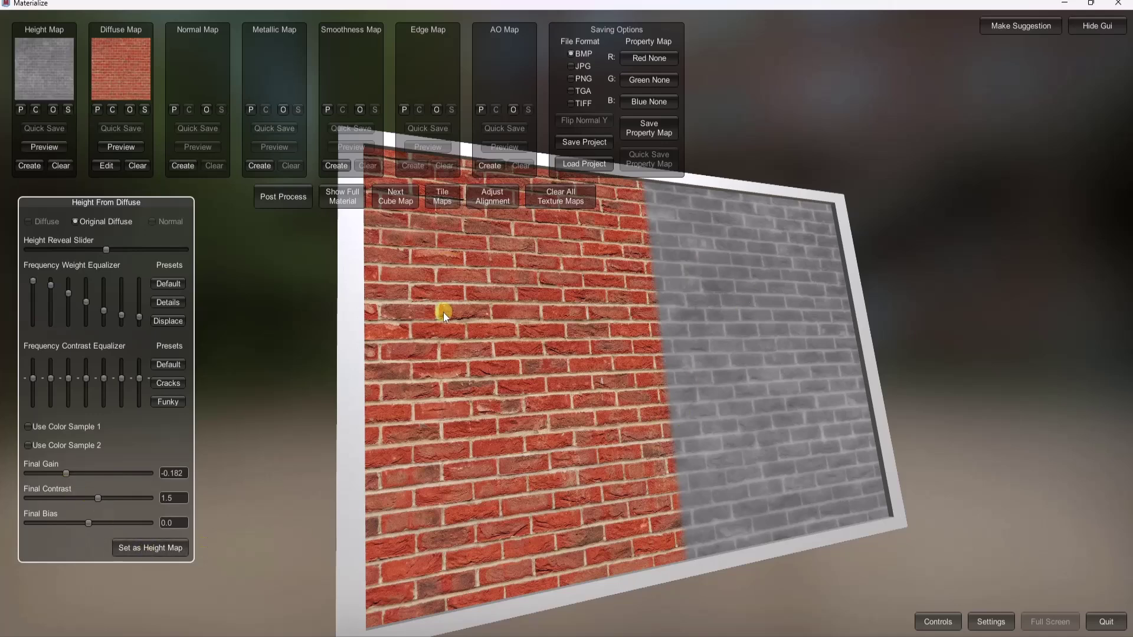
# Step: Start tiling the brick maps and raise the test texture tiling to 2.9317 to examine the repeated pattern for seams
pyautogui.moveTo(668, 424); pyautogui.dragTo(477, 282)
pyautogui.click(444, 197)
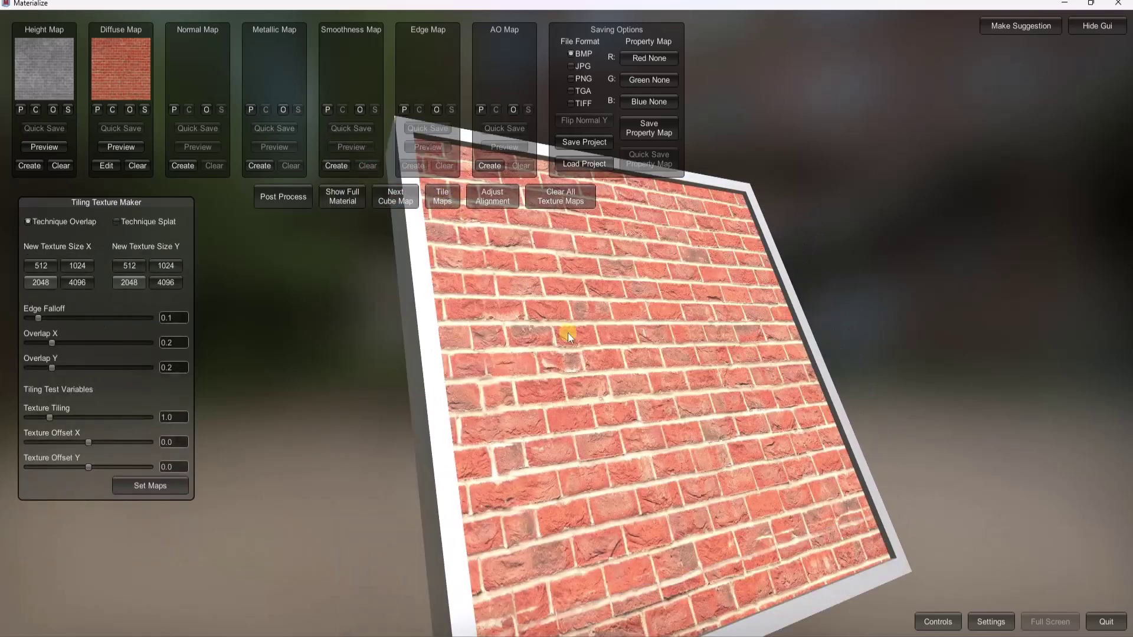
pyautogui.moveTo(568, 335); pyautogui.dragTo(525, 336)
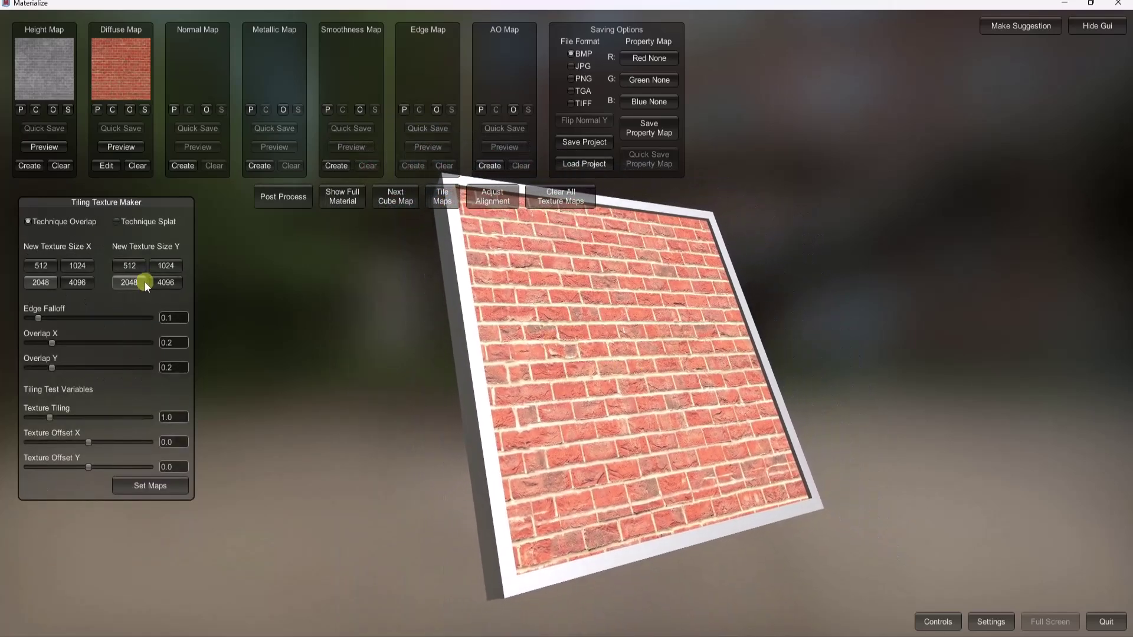
pyautogui.moveTo(49, 419); pyautogui.dragTo(98, 419)
pyautogui.scroll(5, 624, 411)
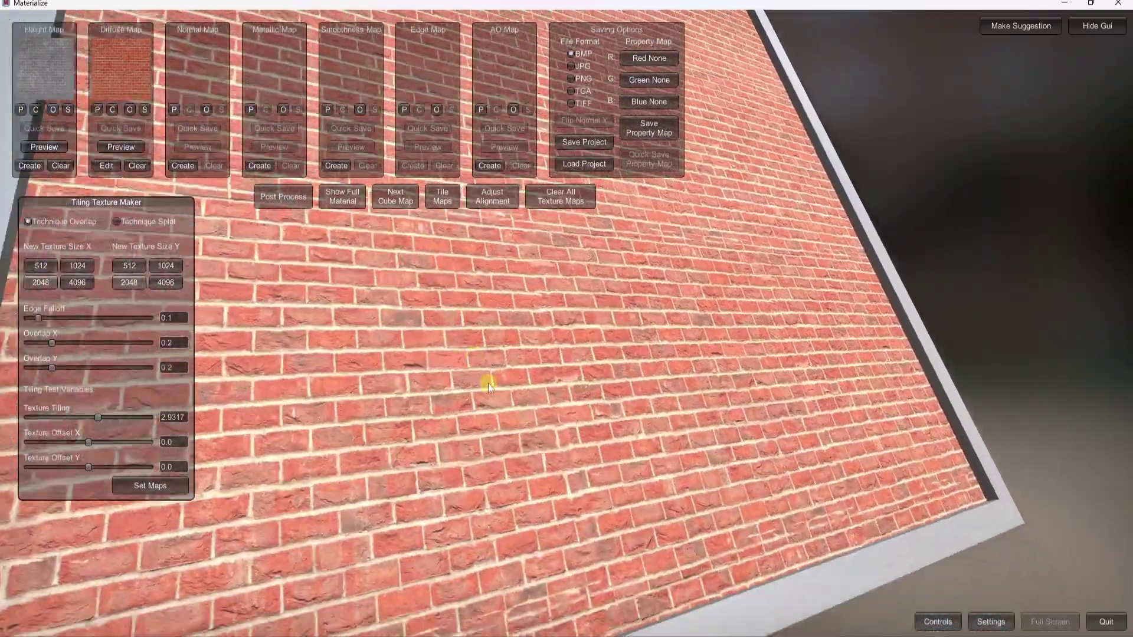
pyautogui.scroll(5, 518, 472)
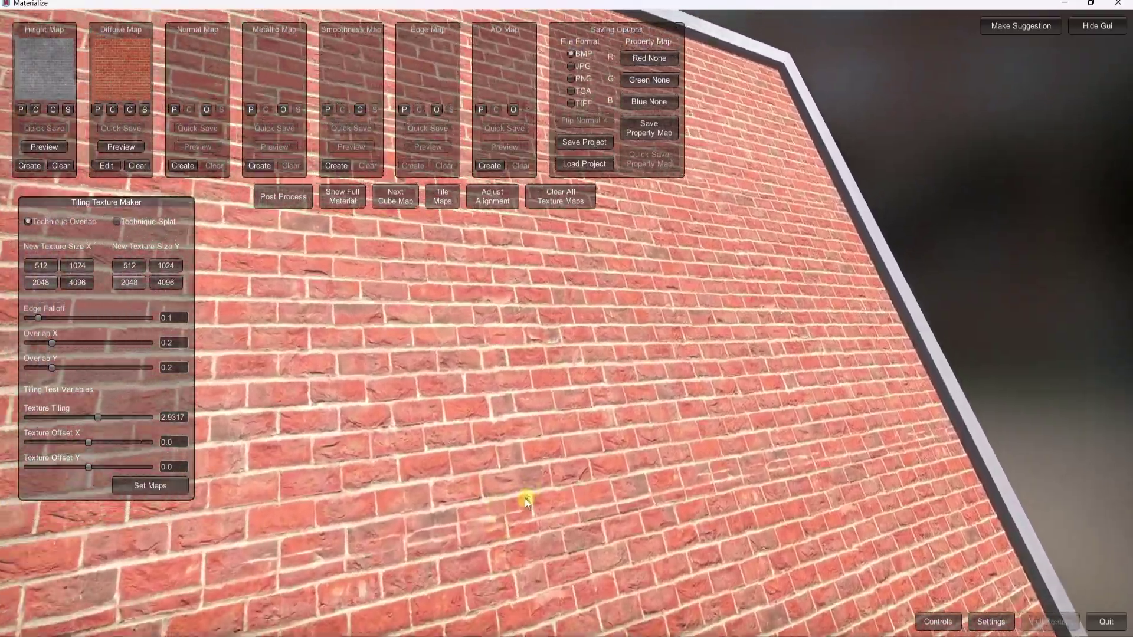
pyautogui.scroll(-5, 524, 452)
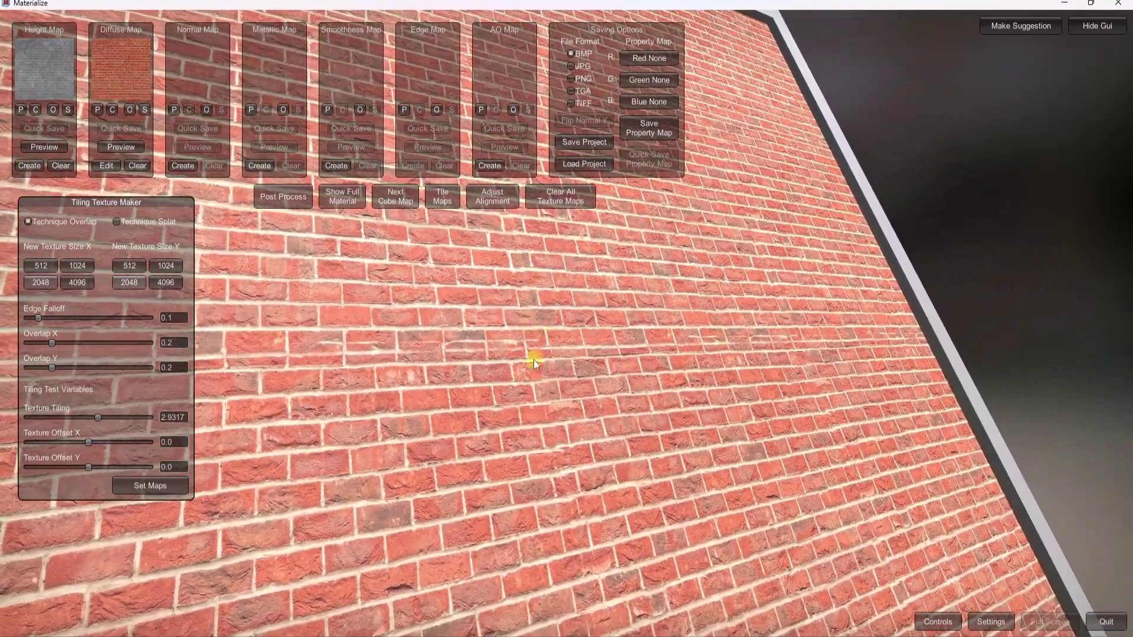
pyautogui.moveTo(533, 359); pyautogui.dragTo(537, 392, button='right')
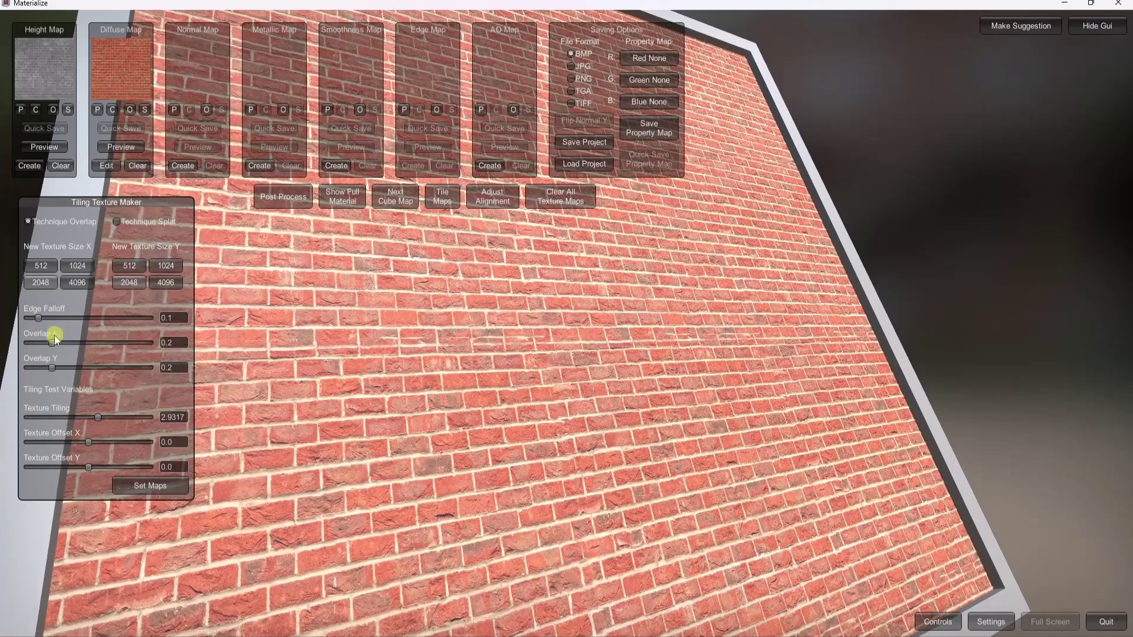
# Step: Set the tiling's Overlap X to 0.2528, Texture Tiling to 1.8716, Texture Offset X to 1 and Texture Offset Y to 0.3461
pyautogui.moveTo(49, 342); pyautogui.dragTo(59, 348)
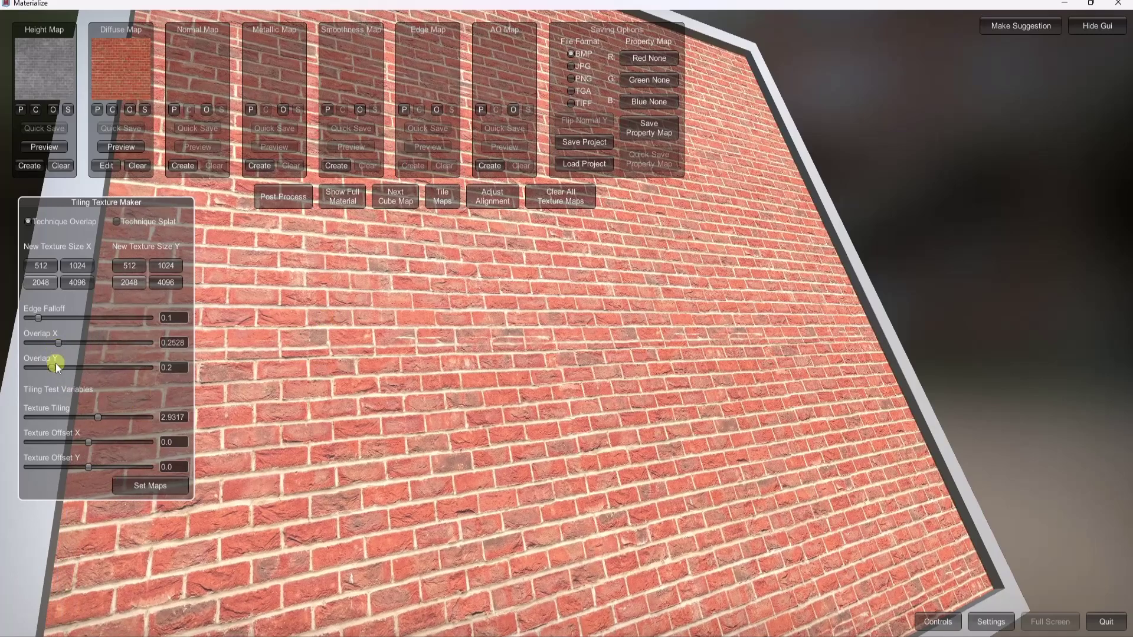
pyautogui.moveTo(96, 419); pyautogui.dragTo(166, 442)
pyautogui.moveTo(88, 467); pyautogui.dragTo(125, 467)
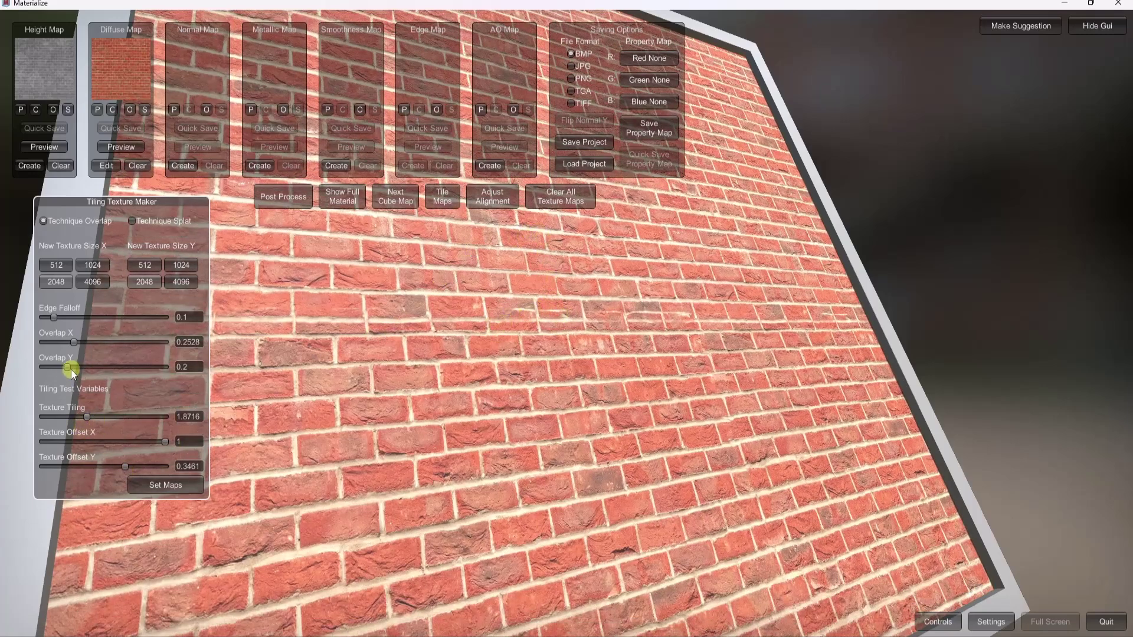
# Step: Set the tiling's Edge Falloff to 0.2856 and Overlap Y to 0.2192, and apply the tiling to the maps
pyautogui.moveTo(66, 370); pyautogui.dragTo(80, 374)
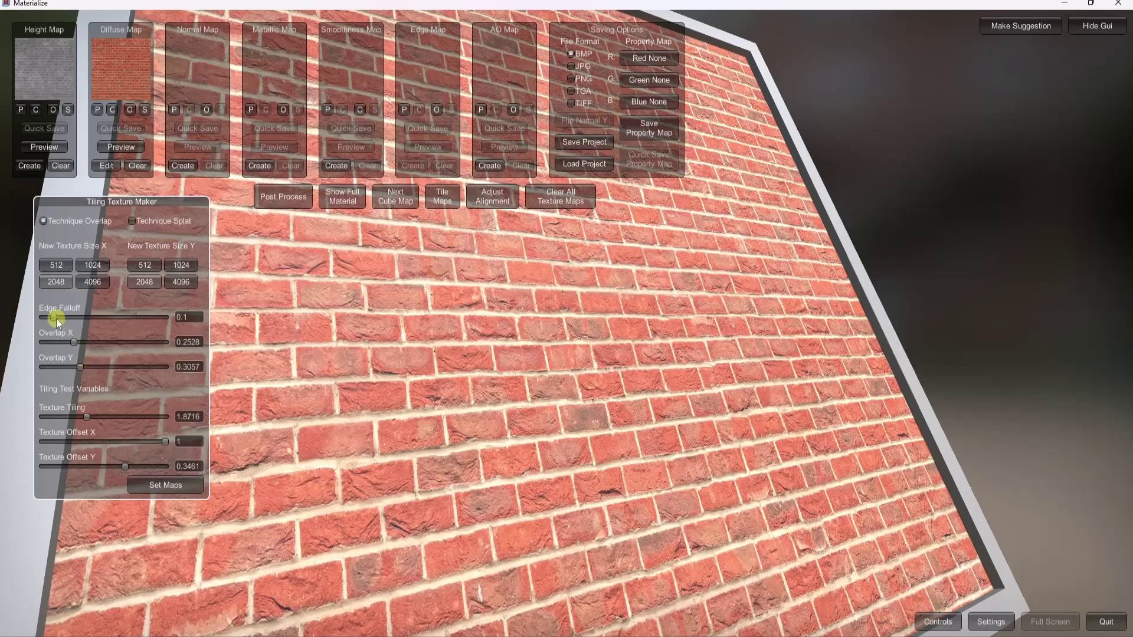
pyautogui.moveTo(56, 318)
pyautogui.mouseDown()
pyautogui.moveTo(116, 323)
pyautogui.moveTo(20, 328)
pyautogui.moveTo(63, 337)
pyautogui.mouseUp()
pyautogui.moveTo(587, 364); pyautogui.dragTo(466, 481, button='right')
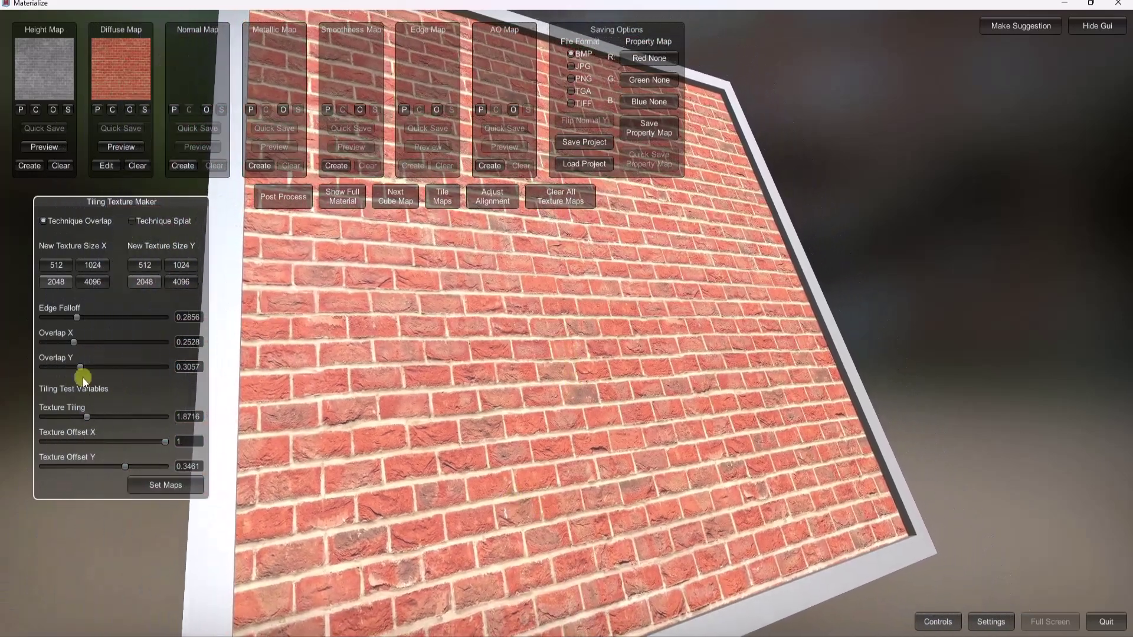
pyautogui.moveTo(80, 370)
pyautogui.mouseDown()
pyautogui.moveTo(83, 357)
pyautogui.moveTo(93, 364)
pyautogui.moveTo(30, 371)
pyautogui.moveTo(82, 378)
pyautogui.mouseUp()
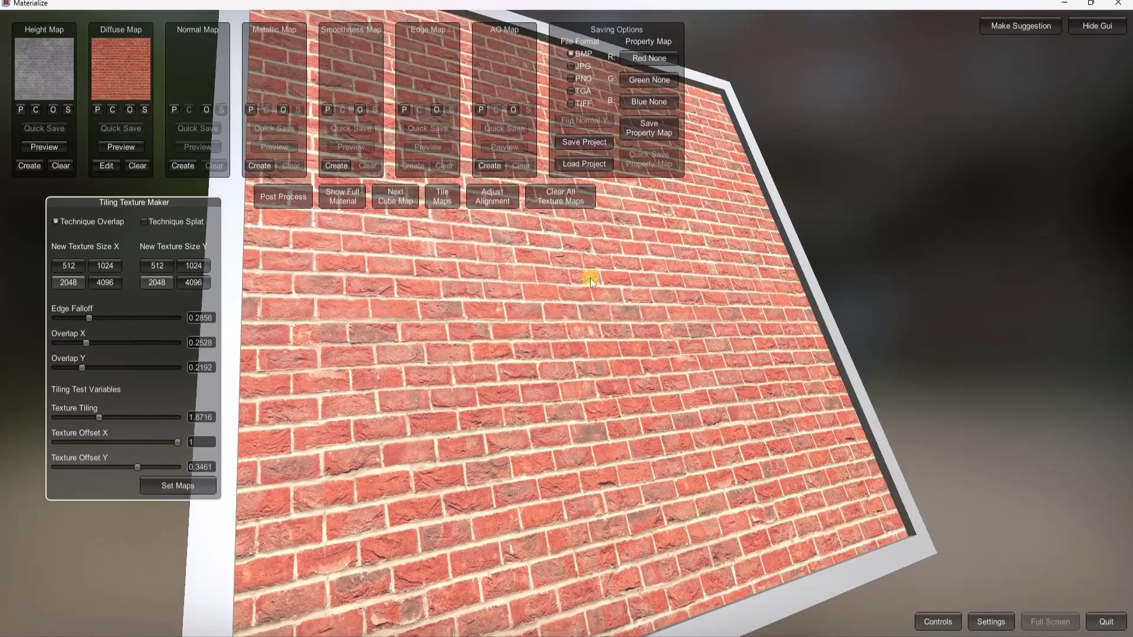
pyautogui.click(193, 486)
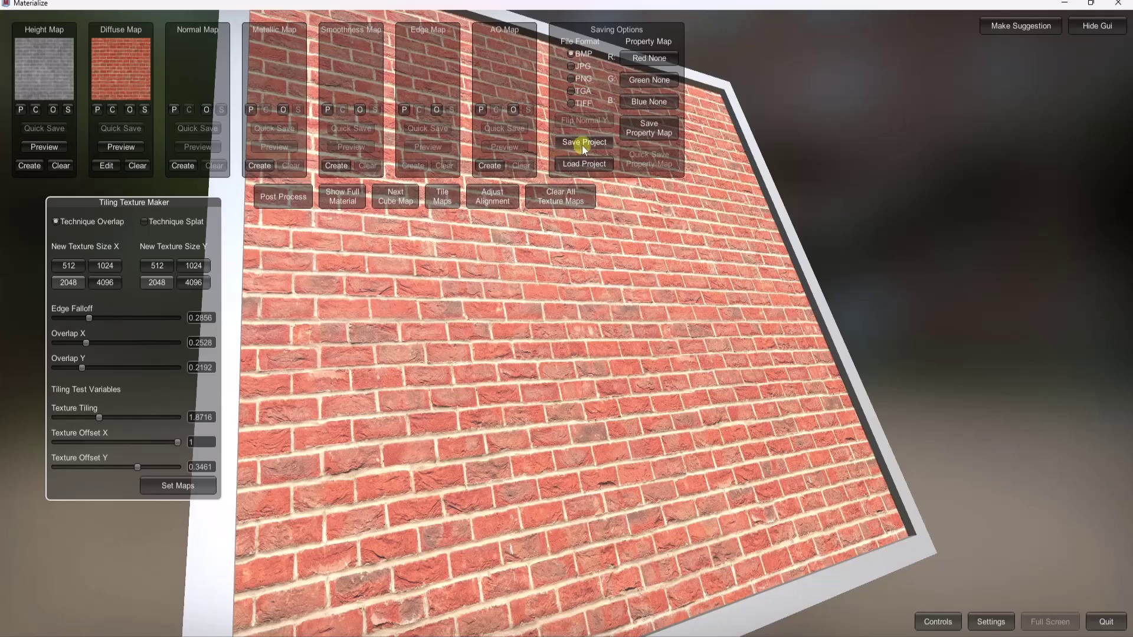
# Step: Choose JPG as the file format and save the project in Downloads as SeamlessBrick
pyautogui.click(569, 66)
pyautogui.click(583, 142)
pyautogui.click(460, 518)
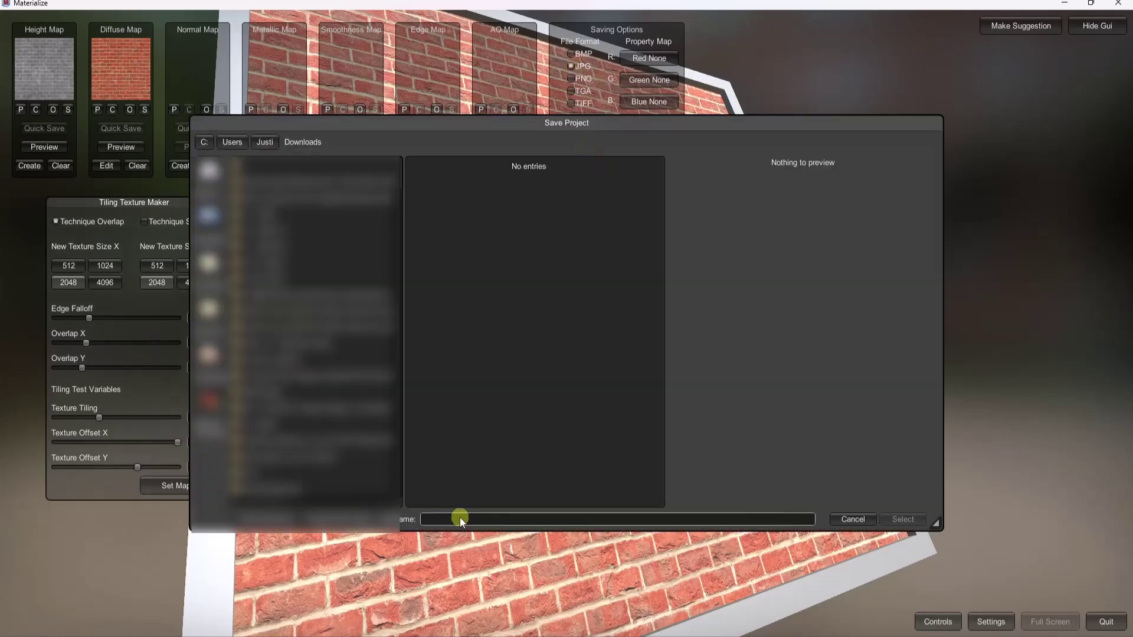
pyautogui.write('SeamlessBrick')
pyautogui.press('Return')
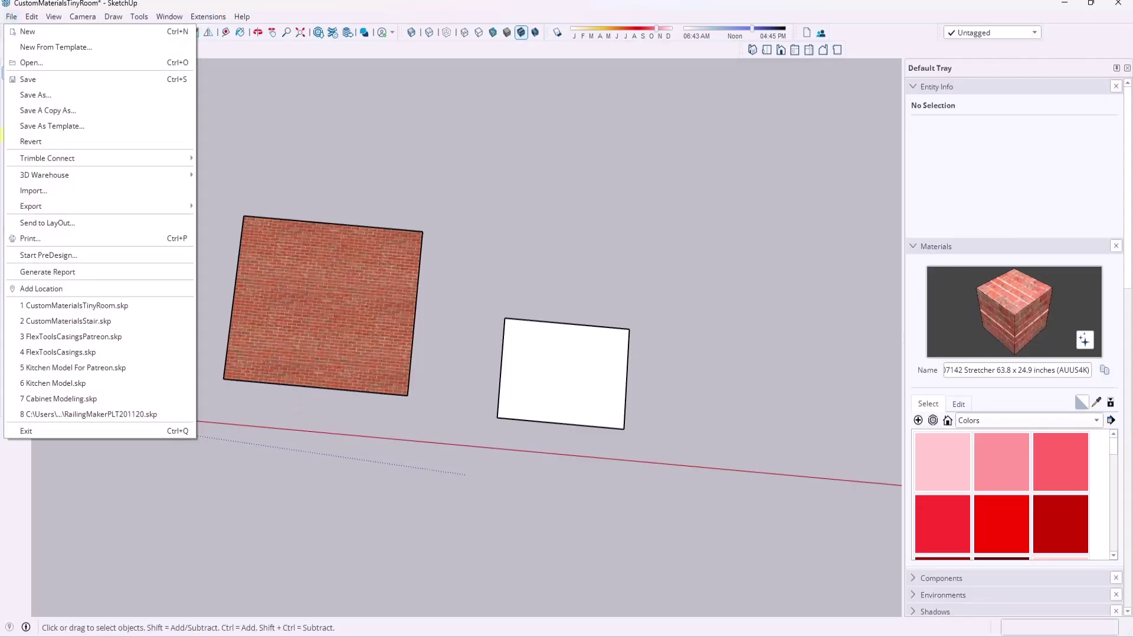
# Step: Switch to SketchUp, import the seamless brick texture onto the blank rectangle, and examine its tiling up close and from a distance
pyautogui.click(33, 190)
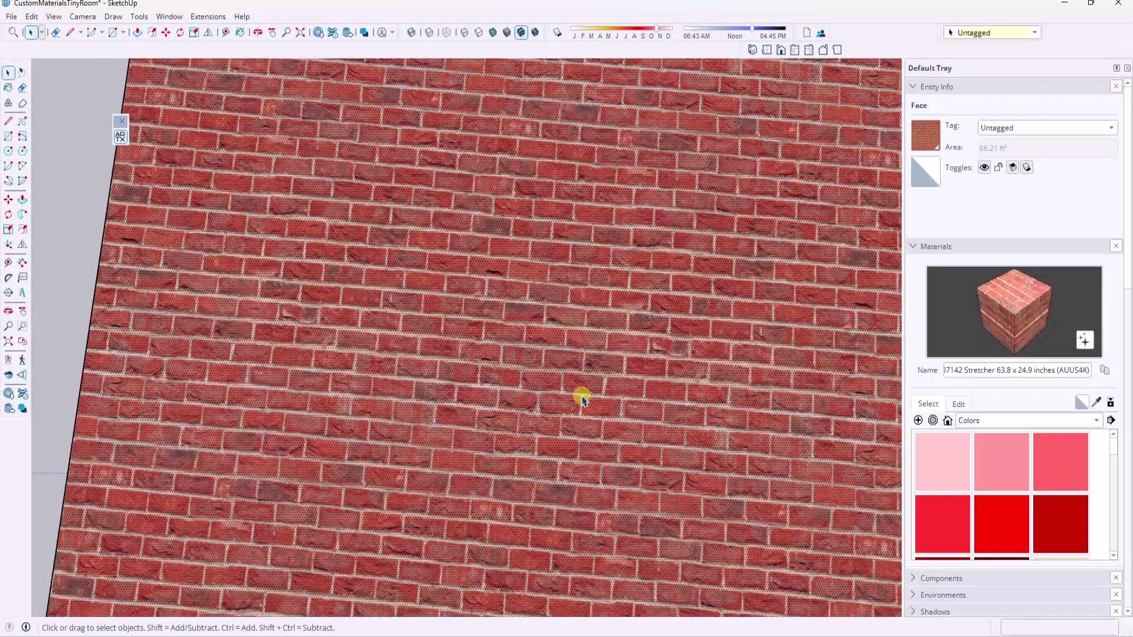
pyautogui.scroll(-4, 472, 387)
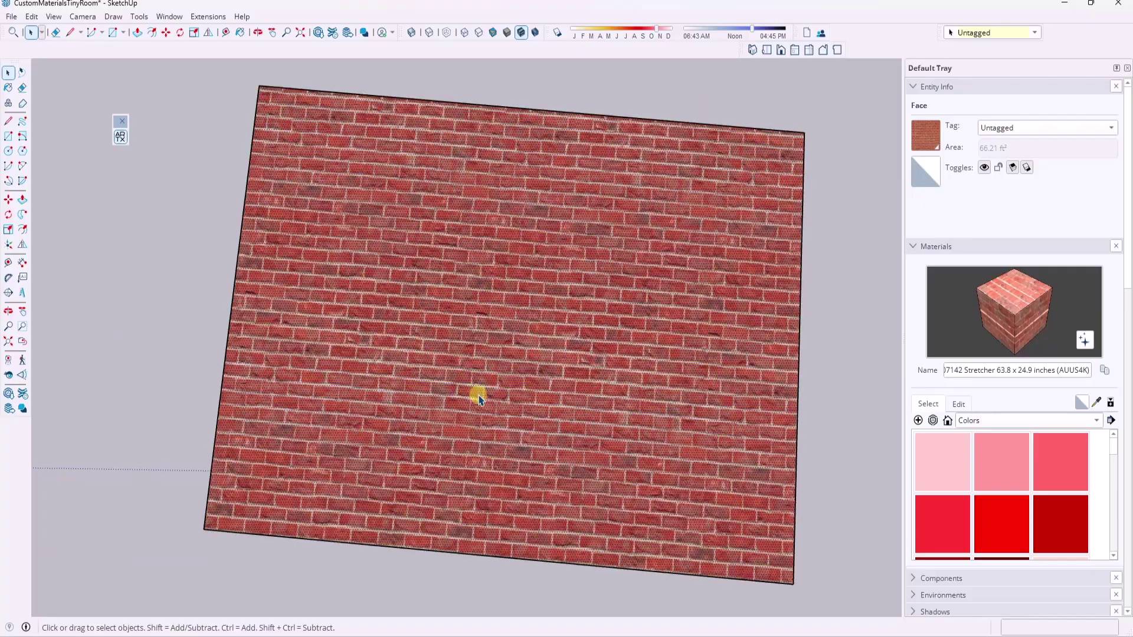
pyautogui.moveTo(473, 393); pyautogui.dragTo(567, 435, button='middle')
pyautogui.scroll(3, 566, 435)
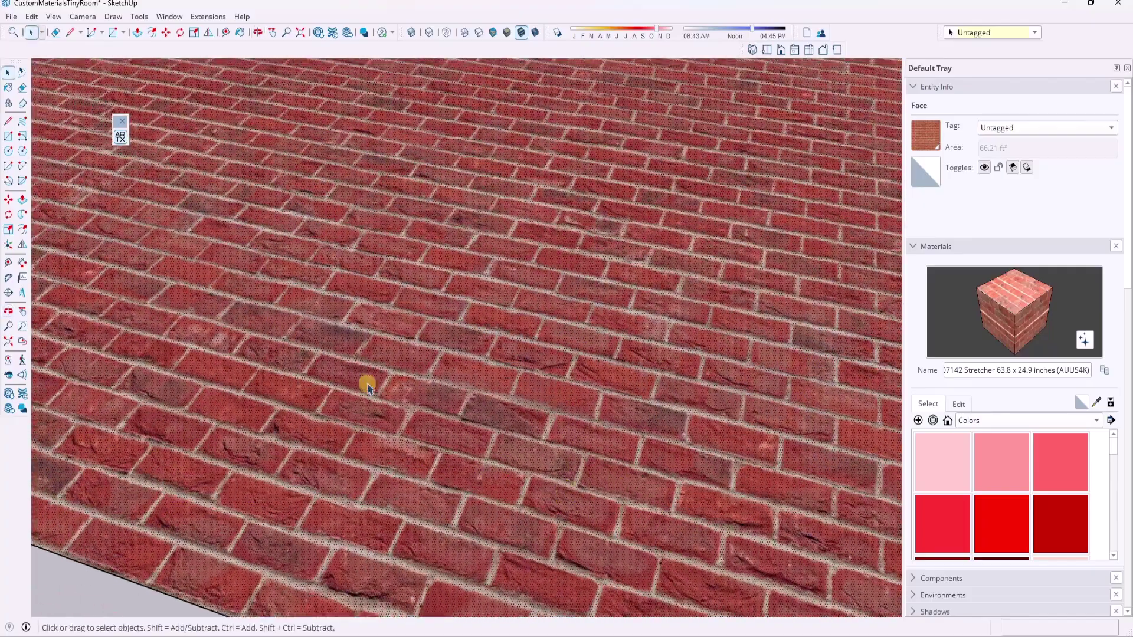
pyautogui.scroll(-2, 614, 365)
pyautogui.scroll(-4, 614, 366)
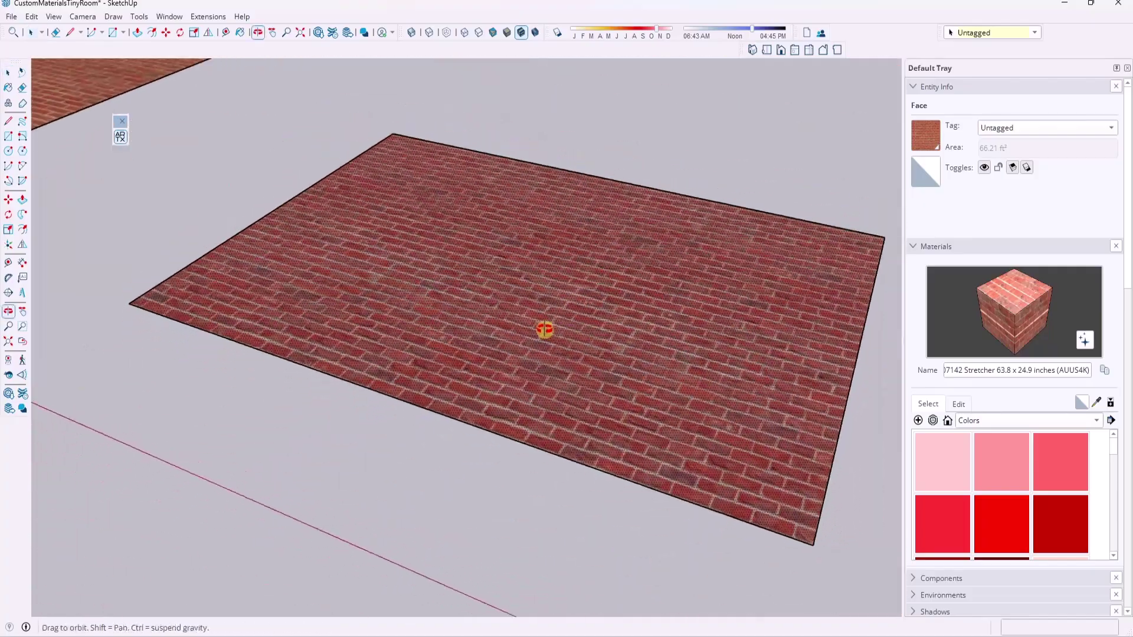
pyautogui.moveTo(437, 263); pyautogui.dragTo(604, 387, button='middle')
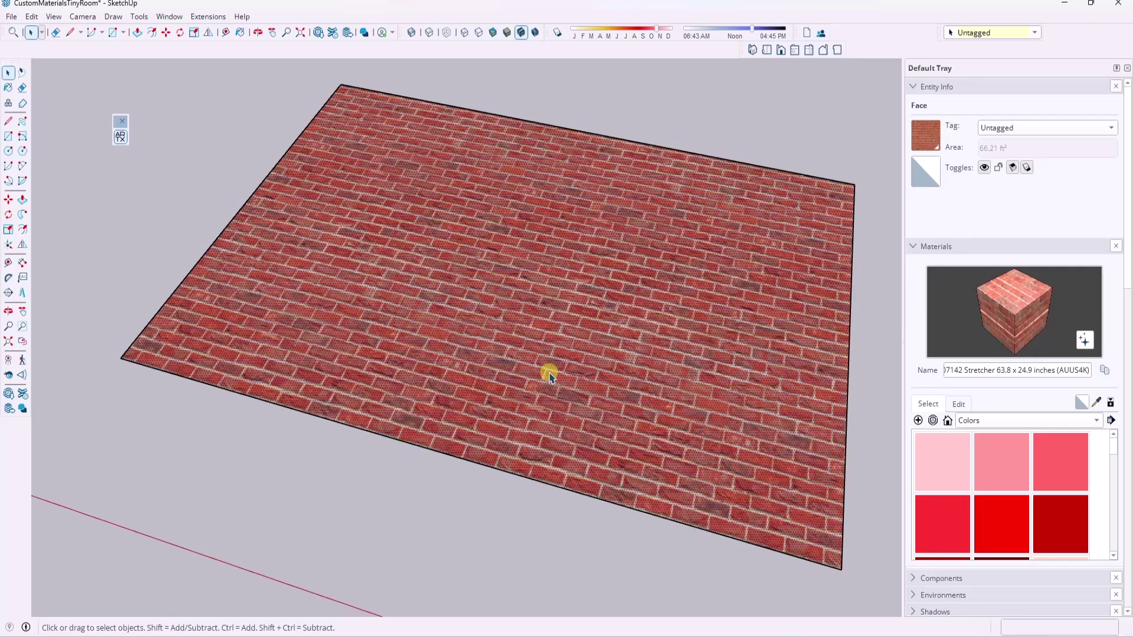
pyautogui.scroll(-2, 417, 278)
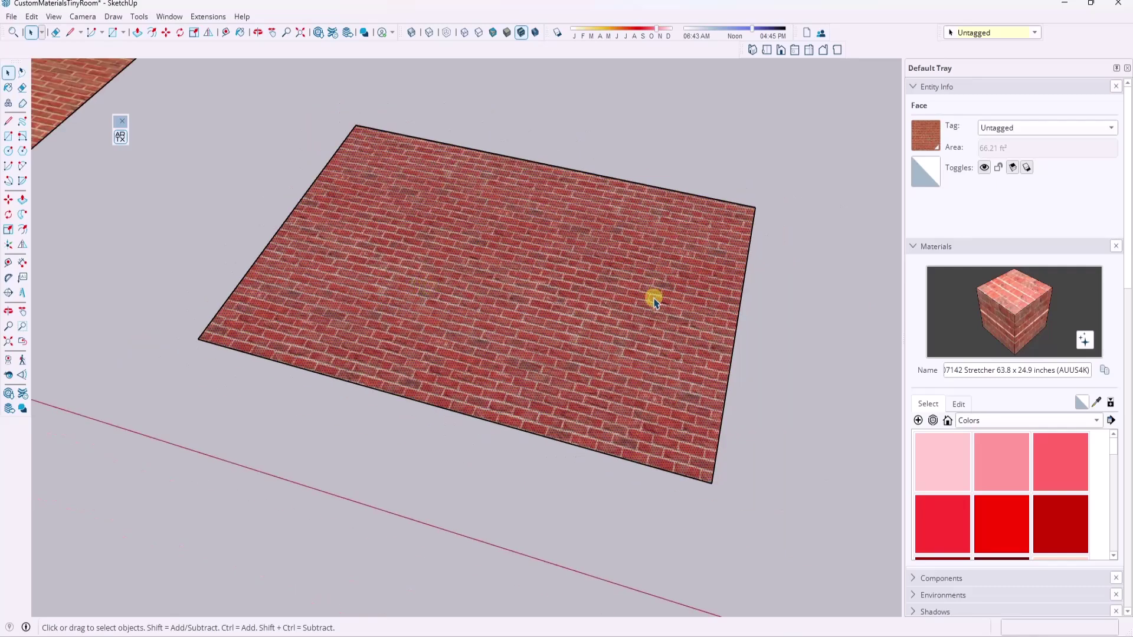
pyautogui.scroll(-3, 653, 300)
pyautogui.scroll(8, 369, 250)
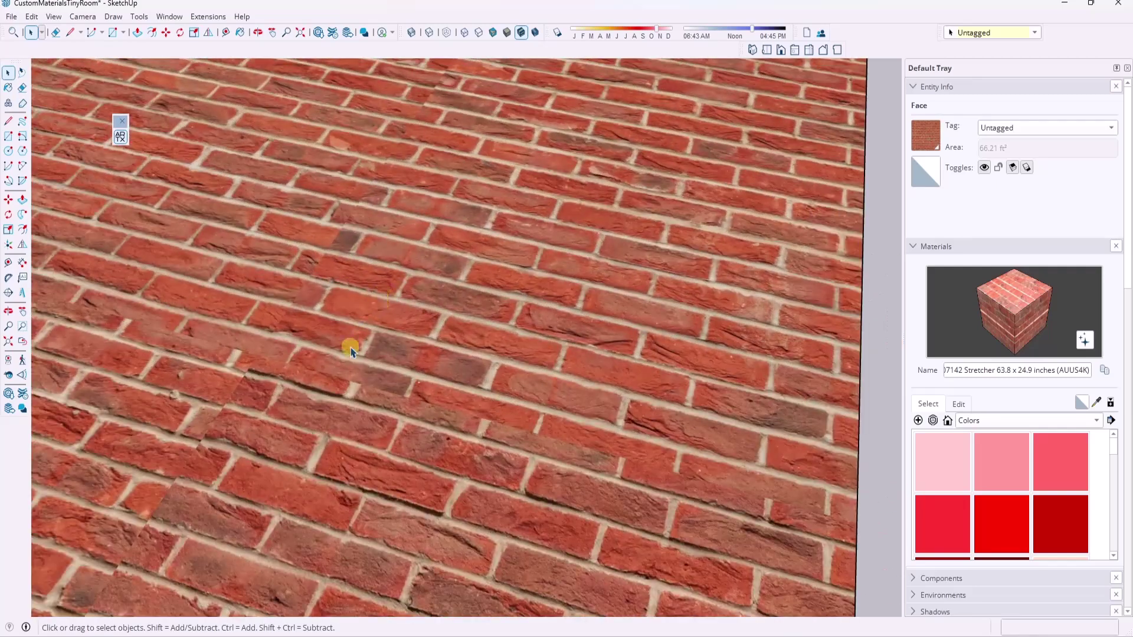
pyautogui.scroll(-5, 190, 248)
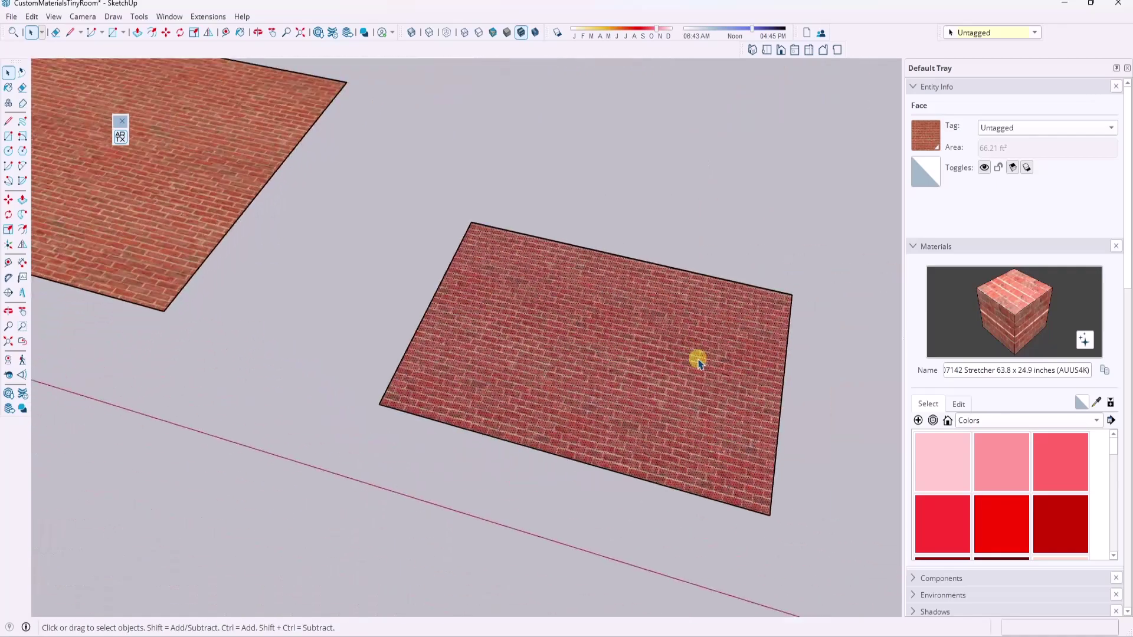
pyautogui.scroll(4, 584, 329)
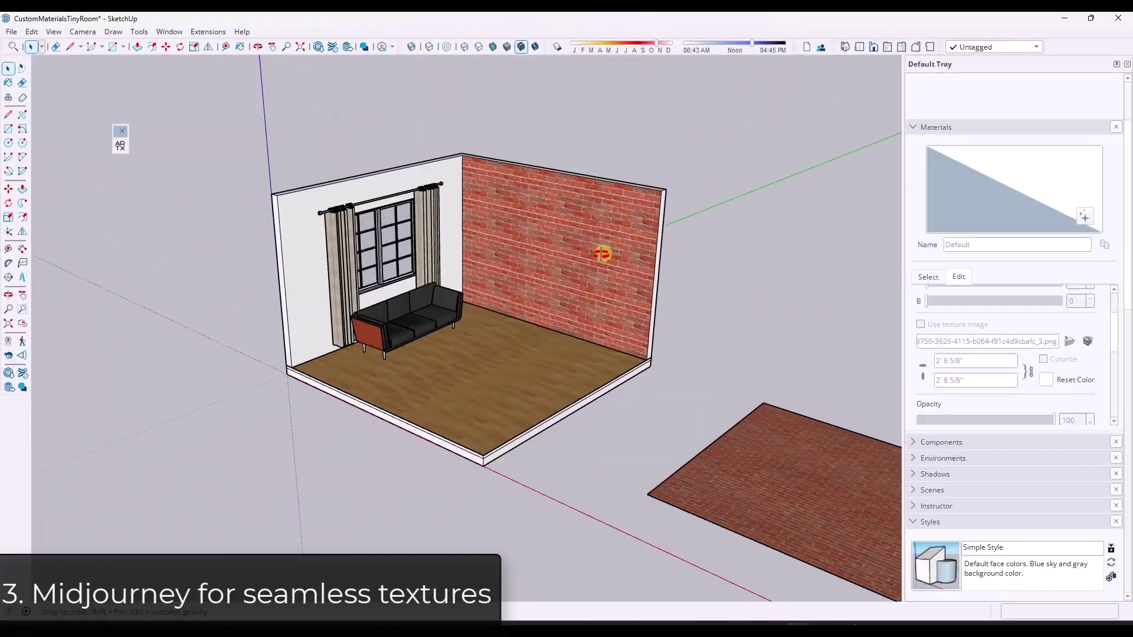
pyautogui.moveTo(602, 254); pyautogui.dragTo(561, 269, button='middle')
pyautogui.scroll(3, 561, 268)
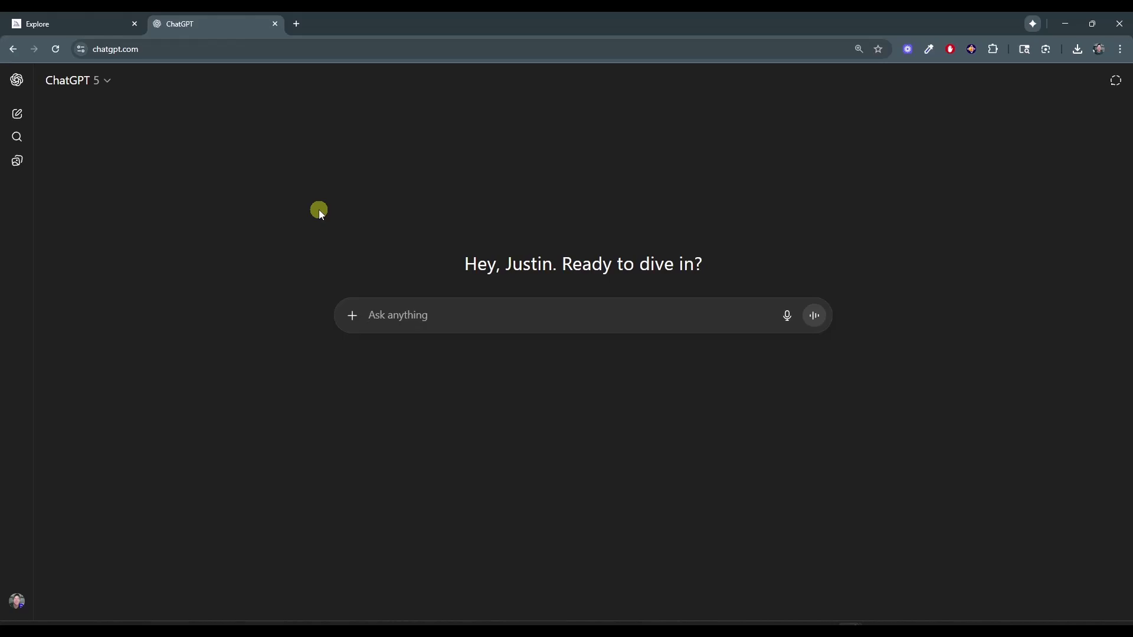
# Step: Ask ChatGPT for a Midjourney prompt for a seamless, weathered brick texture with bricks approximately 7" long x 2" high
pyautogui.write('can you give me a pr')
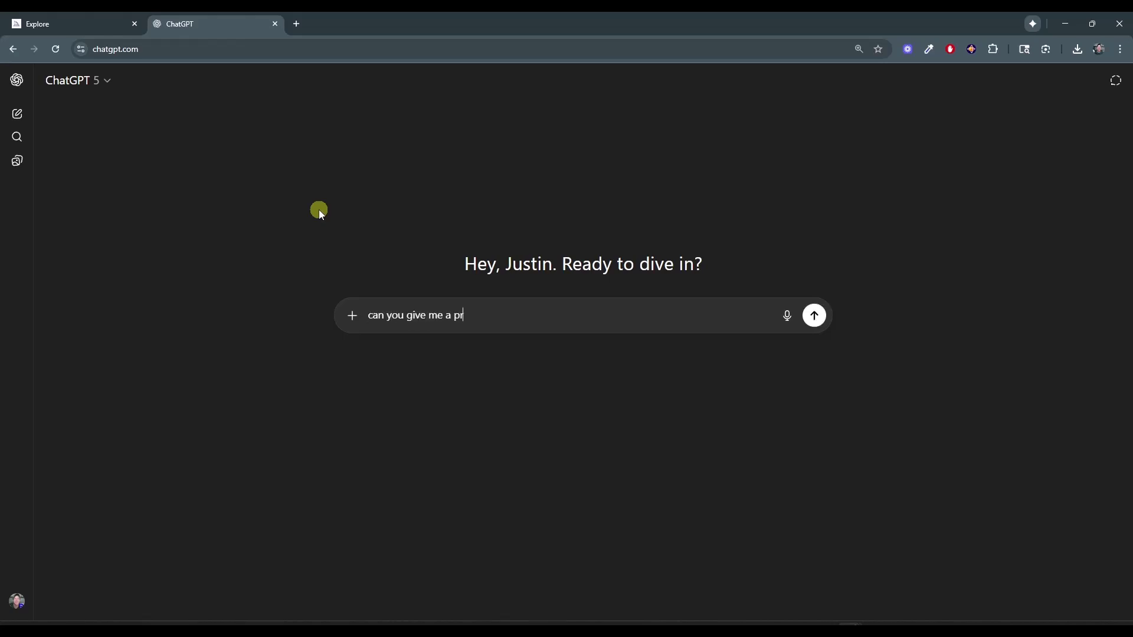
pyautogui.write('ompt for midjourney to create a sea')
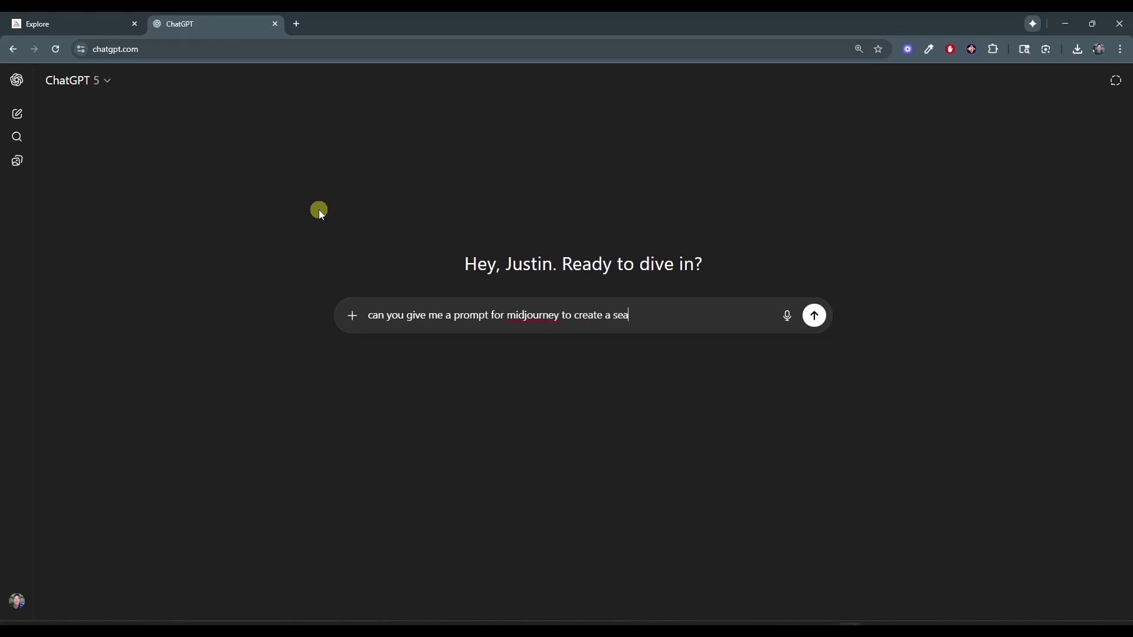
pyautogui.write('mless, weathered brick texture.')
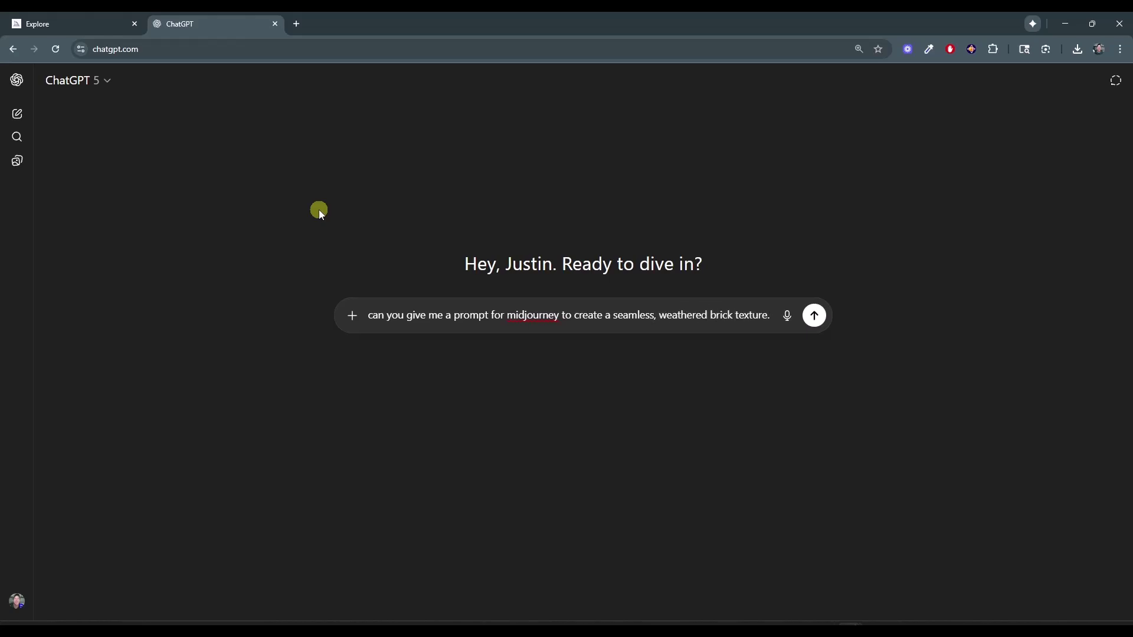
pyautogui.write('  bricks should approxi')
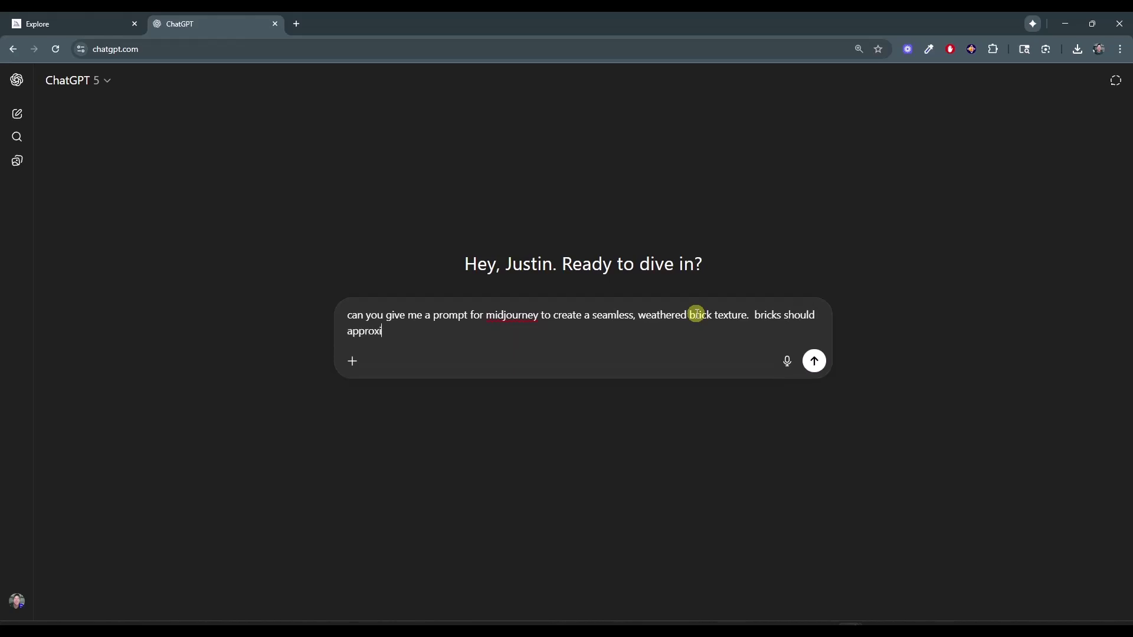
pyautogui.write('mately 7" long x 2" high')
pyautogui.press('Return')
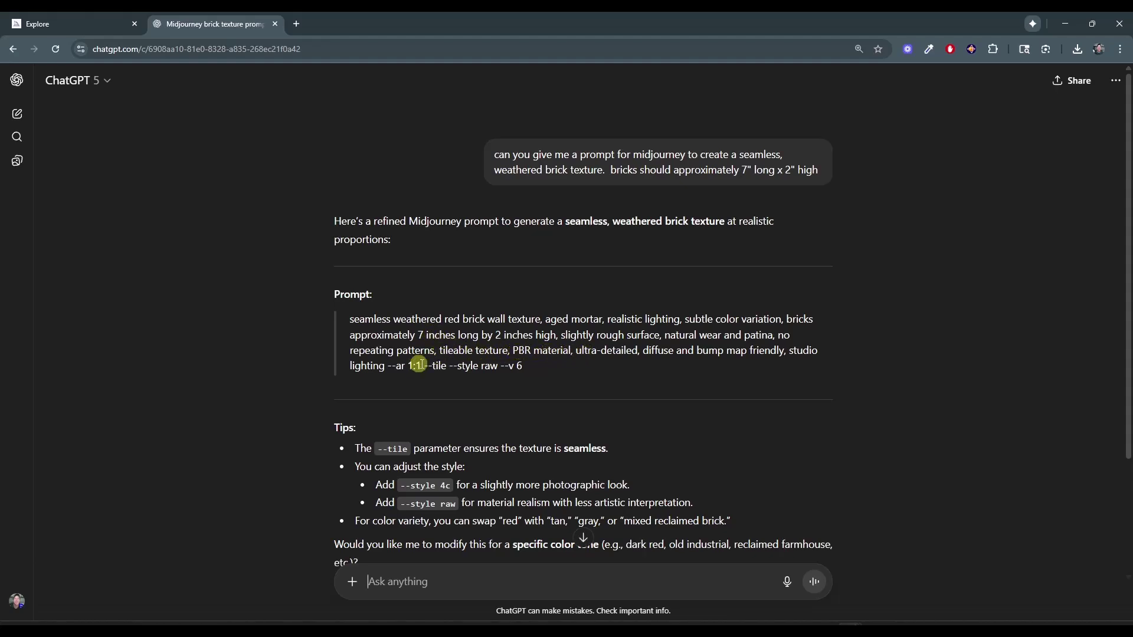
# Step: Copy the full suggested brick prompt, submit it in Midjourney as a new image generation, and open the Create page
pyautogui.moveTo(529, 366); pyautogui.dragTo(344, 318)
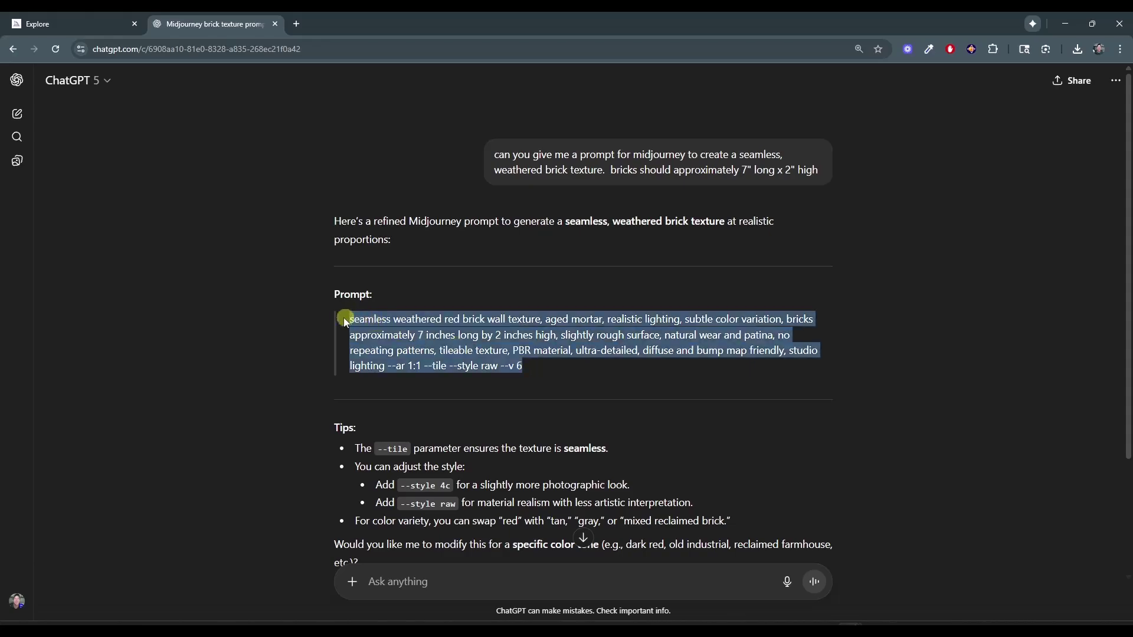
pyautogui.rightClick(379, 325)
pyautogui.click(390, 331)
pyautogui.click(83, 25)
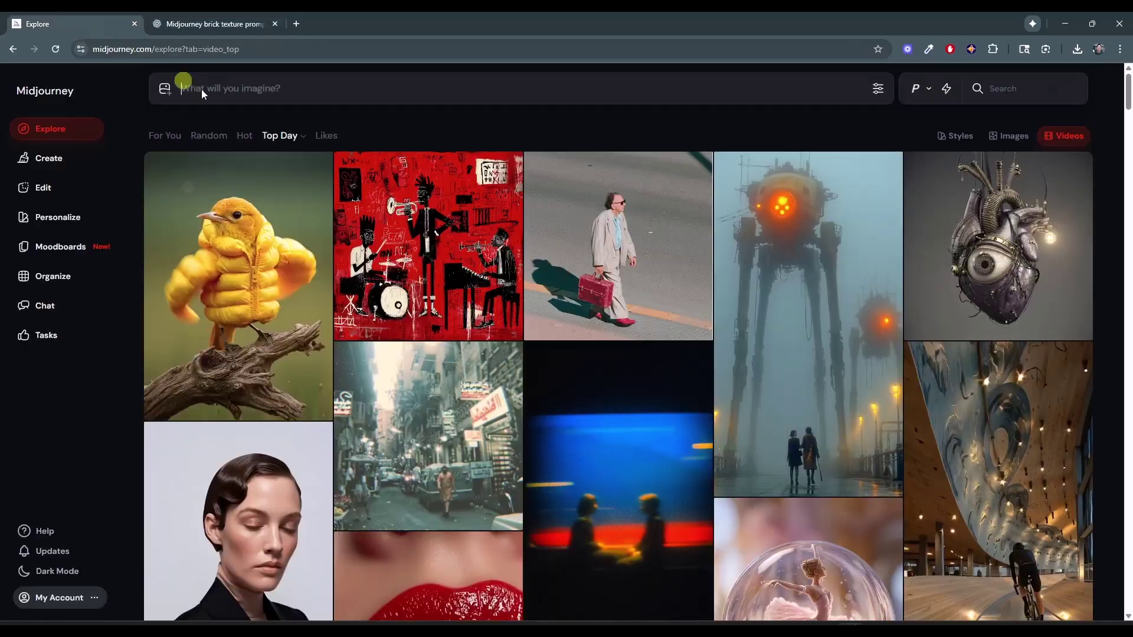
pyautogui.click(291, 88)
pyautogui.hotkey('ctrl', 'v')
pyautogui.press('Return')
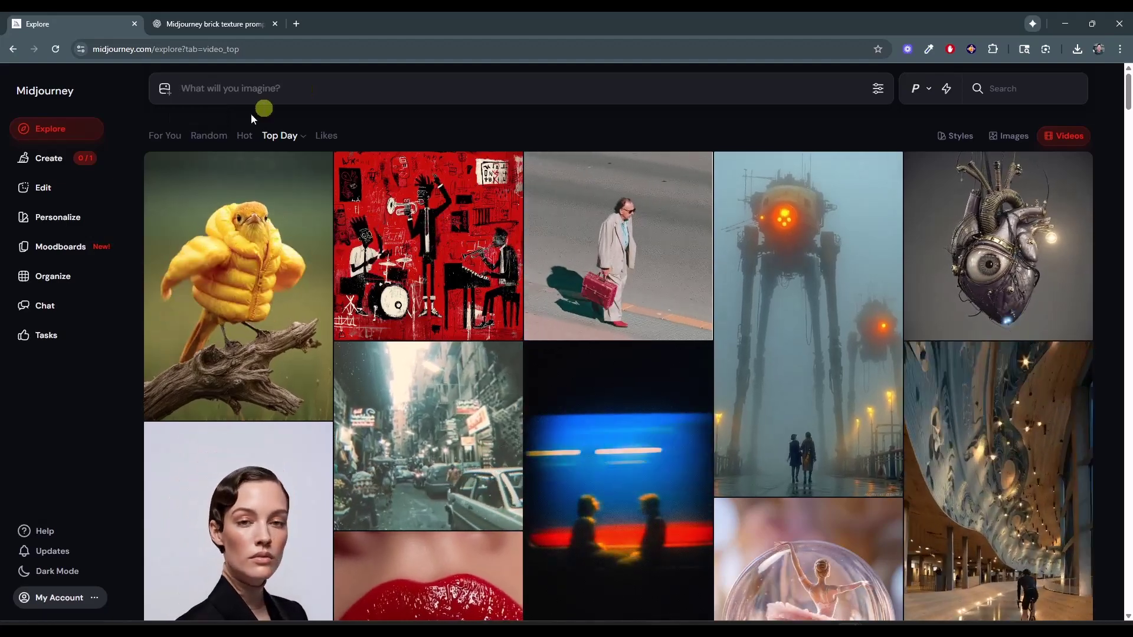
pyautogui.click(72, 158)
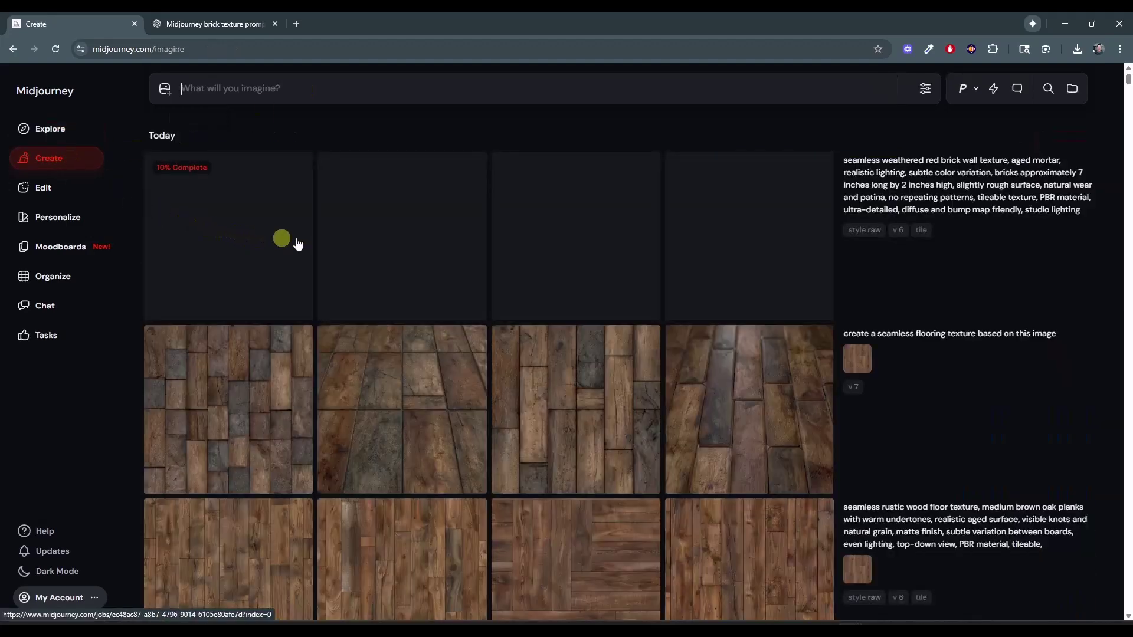
# Step: Open the fourth generated brick image, download it, and browse the other variations
pyautogui.moveTo(840, 269)
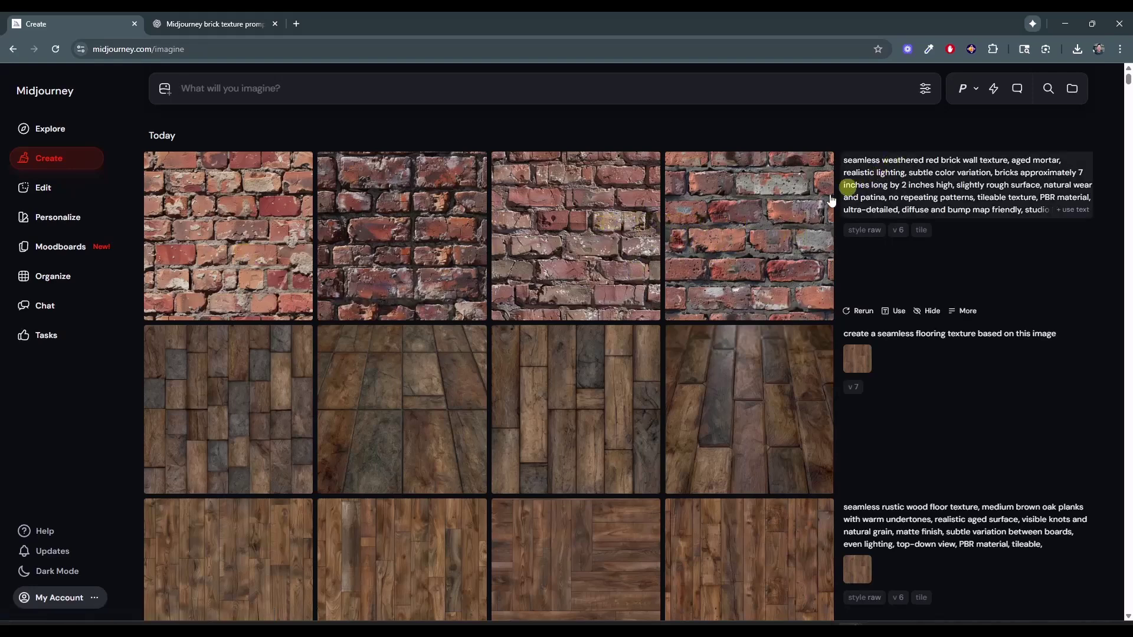
pyautogui.click(752, 240)
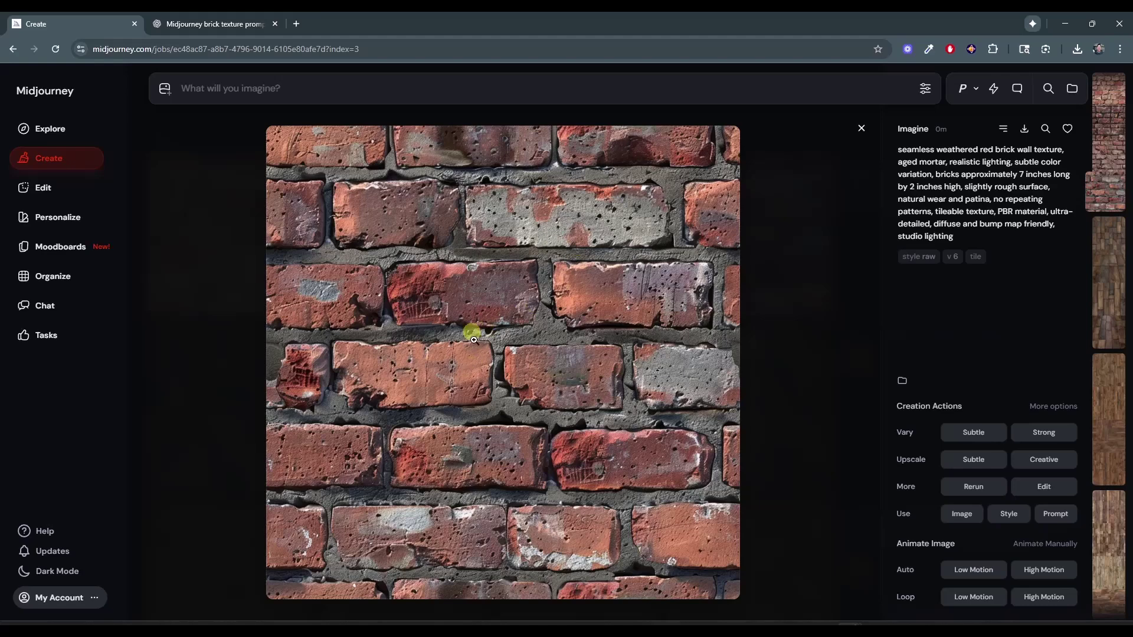
pyautogui.click(1024, 128)
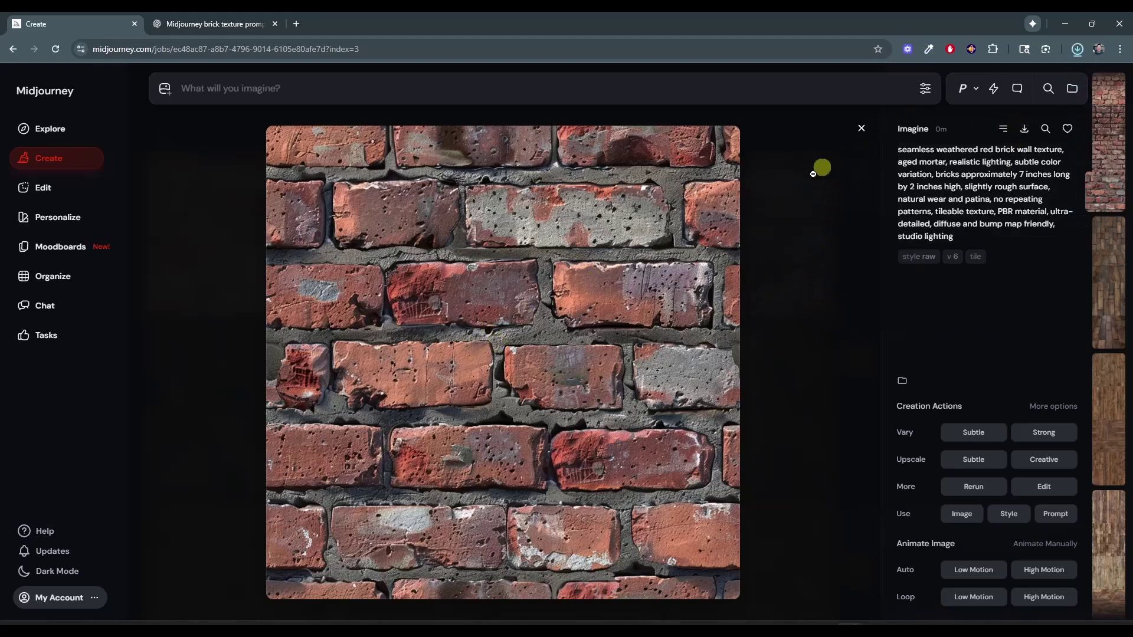
pyautogui.scroll(4, 482, 383)
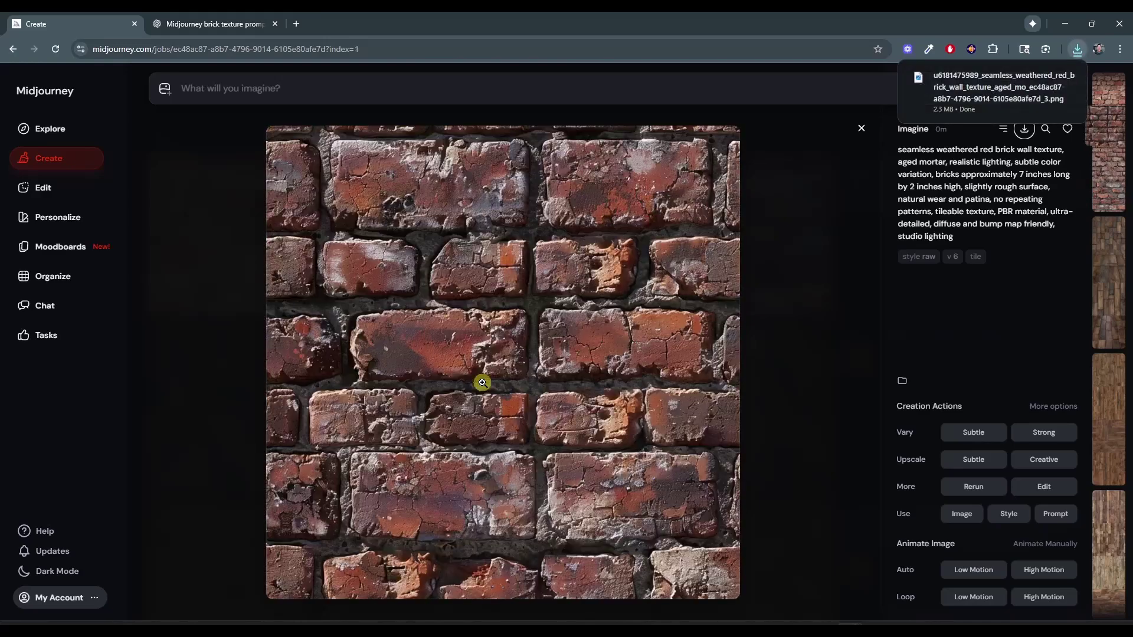
pyautogui.scroll(1, 482, 383)
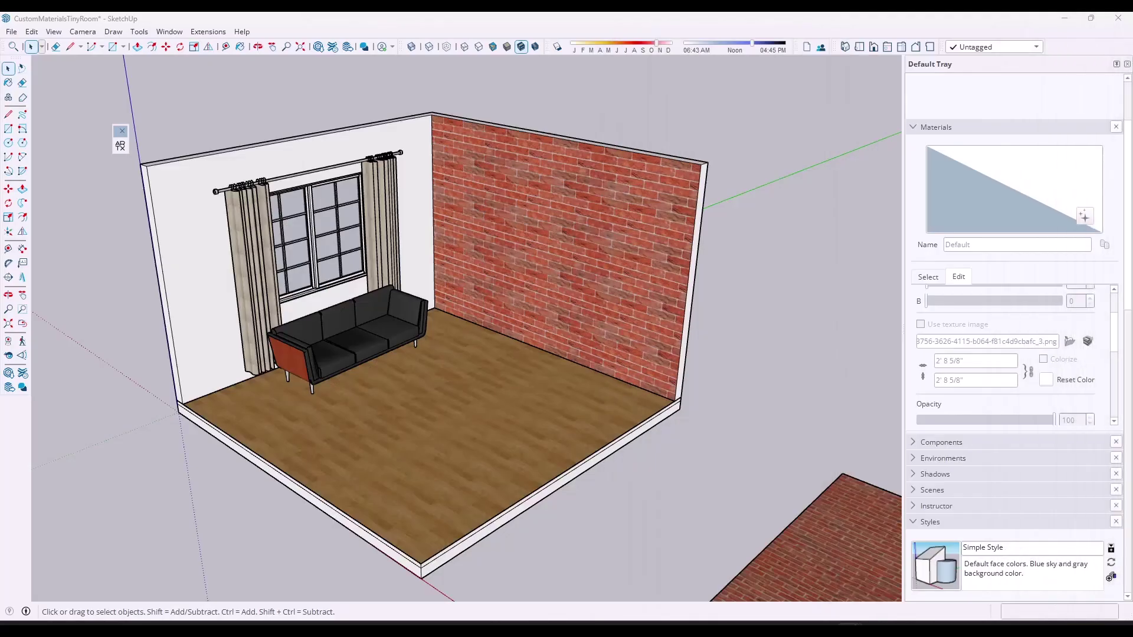
# Step: Switch to SketchUp, place the downloaded brick image on the ground beside the room, and scale it down uniformly
pyautogui.scroll(-5, 814, 349)
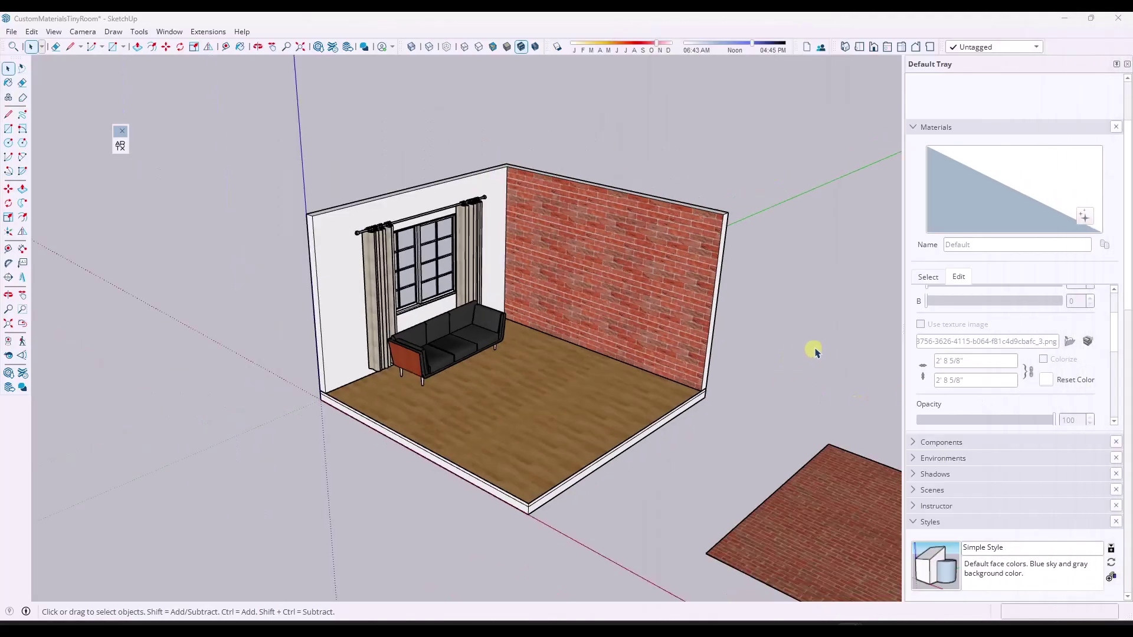
pyautogui.moveTo(815, 348)
pyautogui.mouseDown(button='middle')
pyautogui.moveTo(466, 470)
pyautogui.moveTo(479, 508)
pyautogui.mouseUp(button='middle')
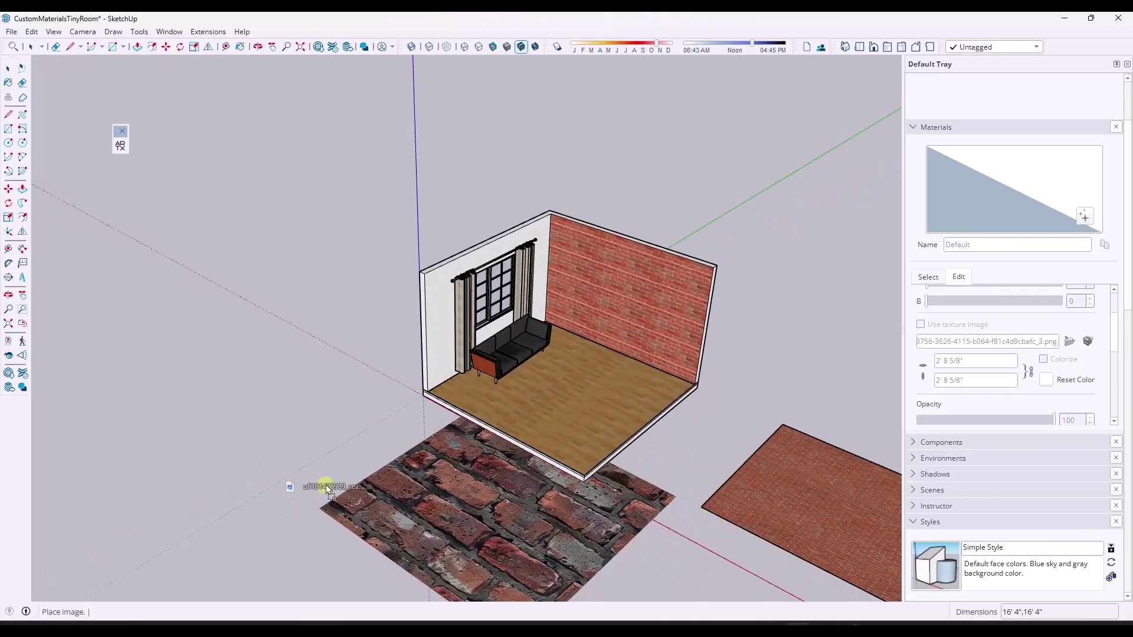
pyautogui.click(326, 484)
pyautogui.press('s')
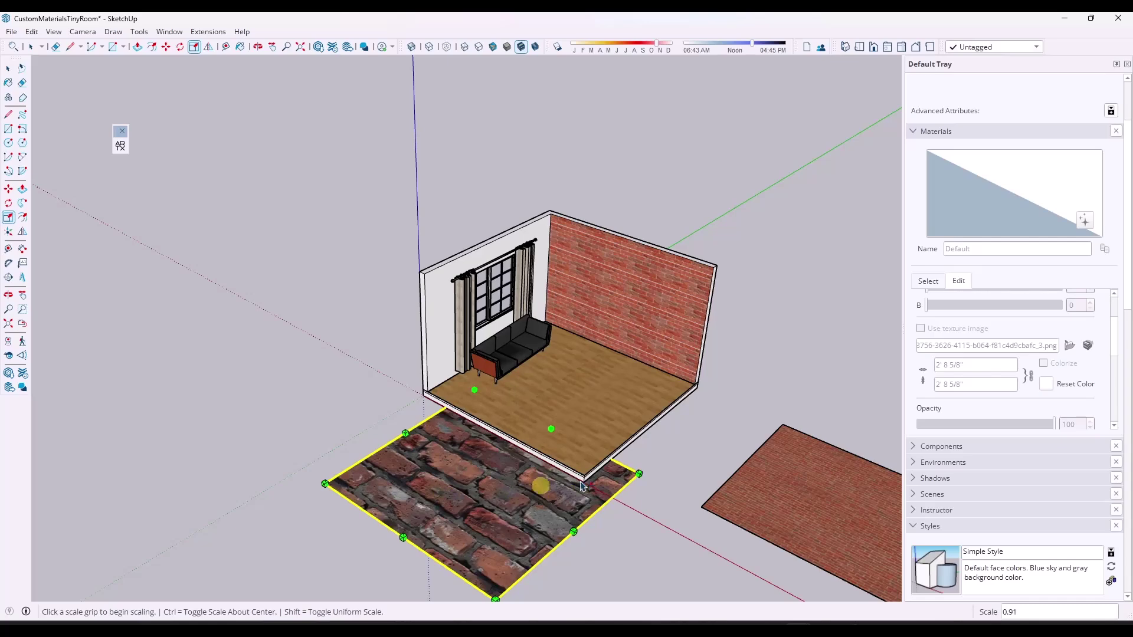
pyautogui.click(666, 470)
pyautogui.click(433, 498)
# Step: Explode the placed brick image into a textured face and turn off its projected texture setting
pyautogui.scroll(4, 371, 497)
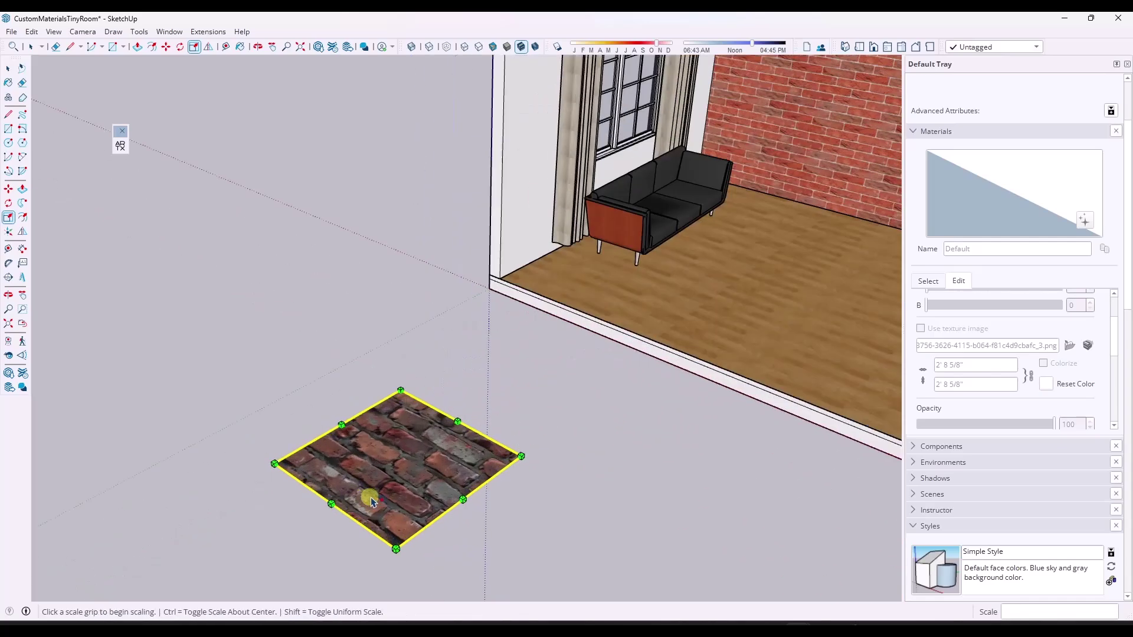
pyautogui.rightClick(381, 473)
pyautogui.press('Escape')
pyautogui.press('space')
pyautogui.rightClick(373, 447)
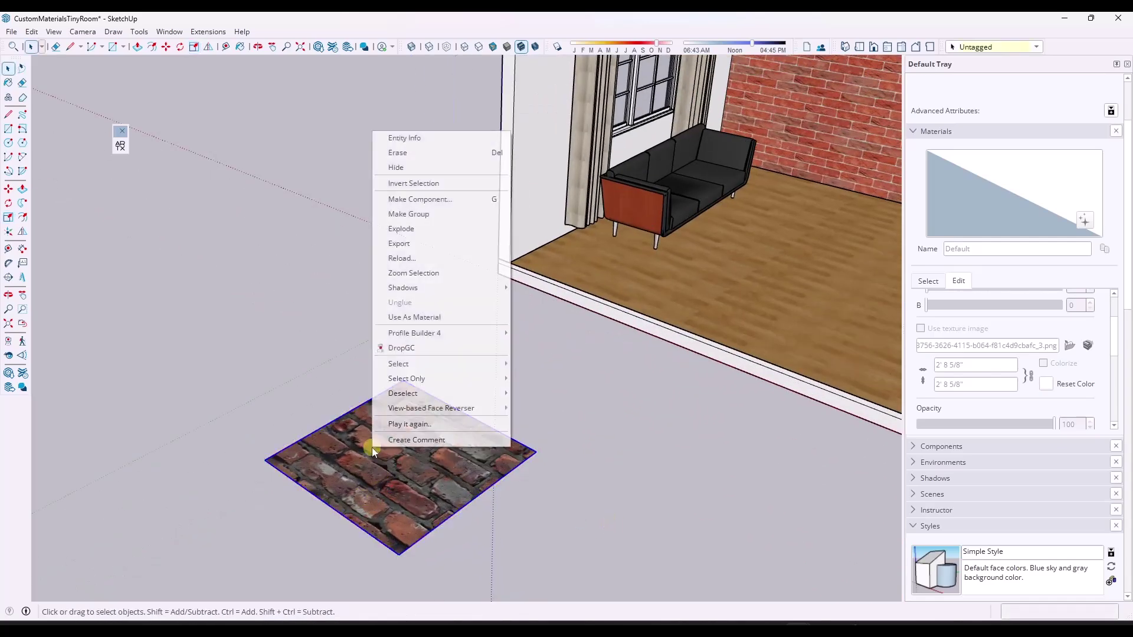
pyautogui.click(425, 236)
pyautogui.scroll(2, 406, 434)
pyautogui.rightClick(406, 435)
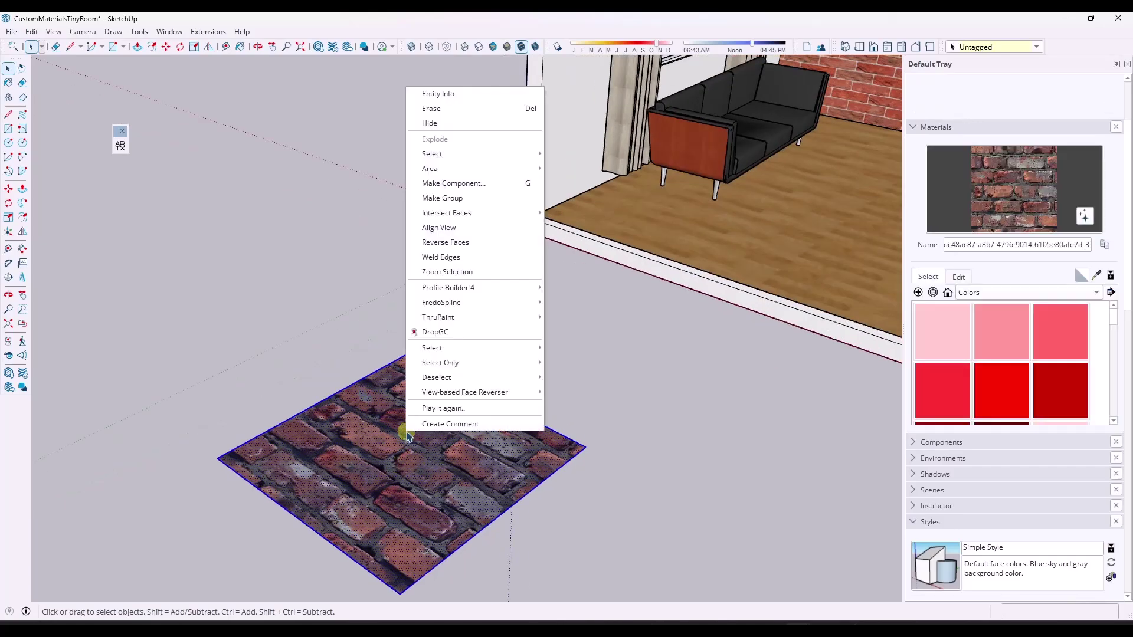
pyautogui.click(378, 445)
pyautogui.rightClick(383, 459)
pyautogui.moveTo(439, 297)
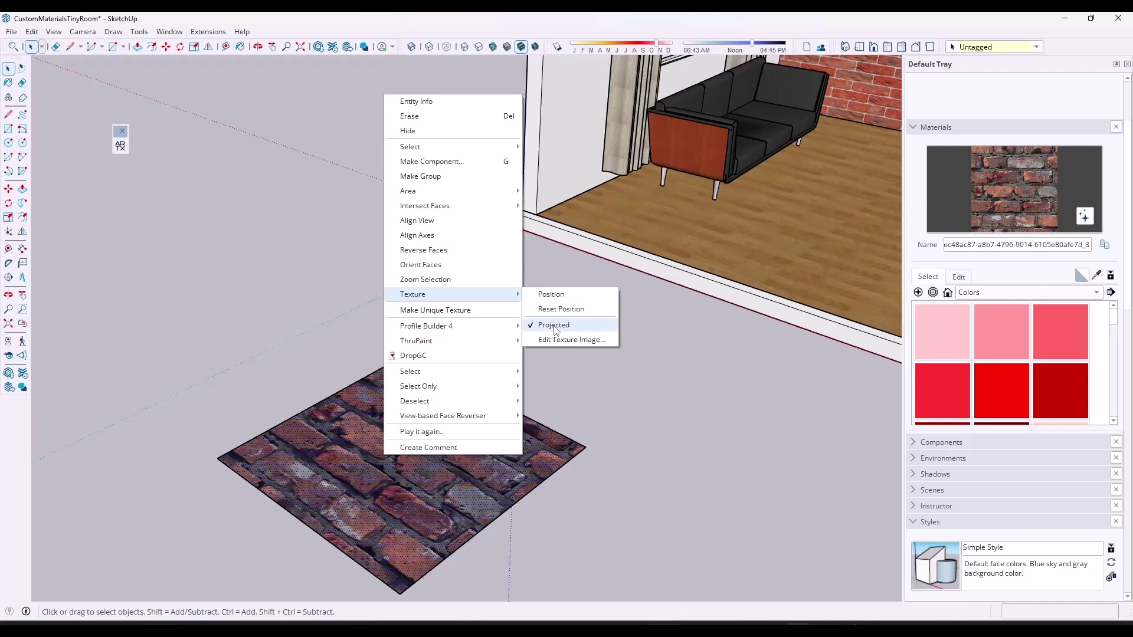
pyautogui.click(555, 319)
# Step: Sample the weathered brick material from the exploded image and paint it onto the room's brick wall inside its group
pyautogui.click(1097, 275)
pyautogui.click(425, 472)
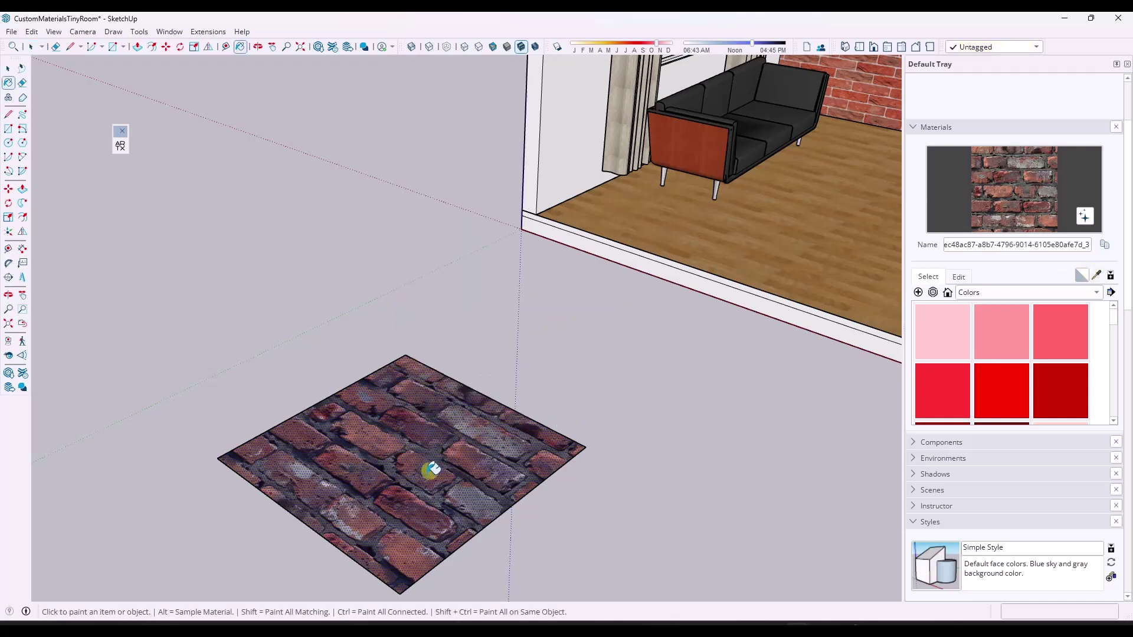
pyautogui.scroll(-5, 298, 506)
pyautogui.click(696, 277)
pyautogui.moveTo(299, 505)
pyautogui.mouseDown(button='middle')
pyautogui.moveTo(697, 277)
pyautogui.moveTo(612, 253)
pyautogui.mouseUp(button='middle')
pyautogui.press('space')
pyautogui.click(612, 253)
pyautogui.doubleClick(611, 260)
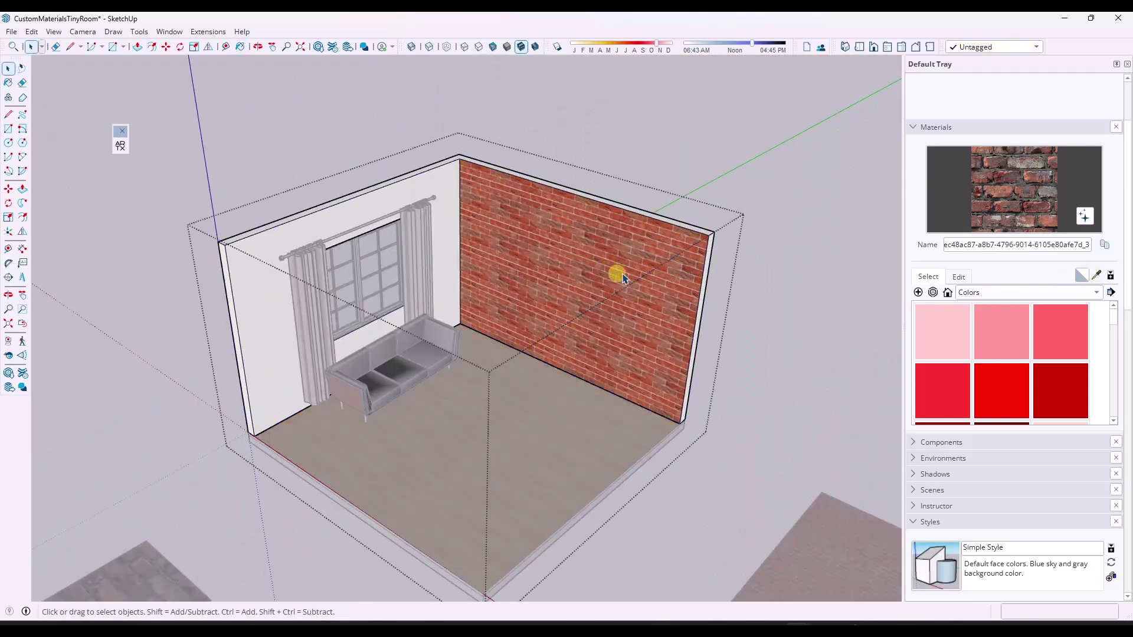
pyautogui.press('b')
pyautogui.click(602, 263)
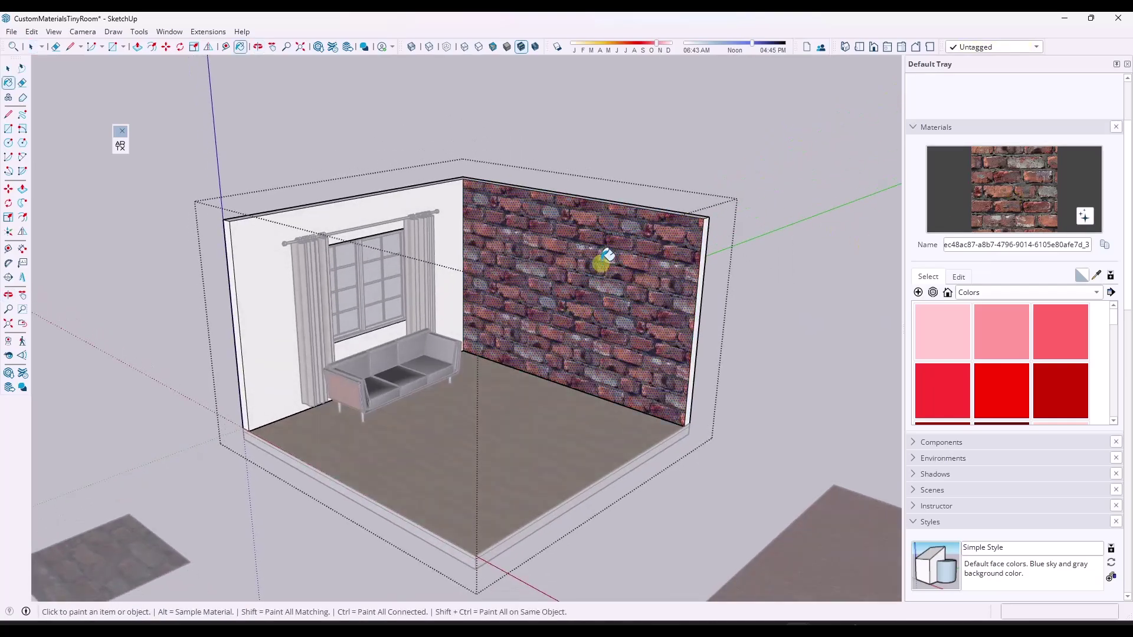
# Step: Set the weathered brick material's texture width to 2'
pyautogui.scroll(4, 580, 271)
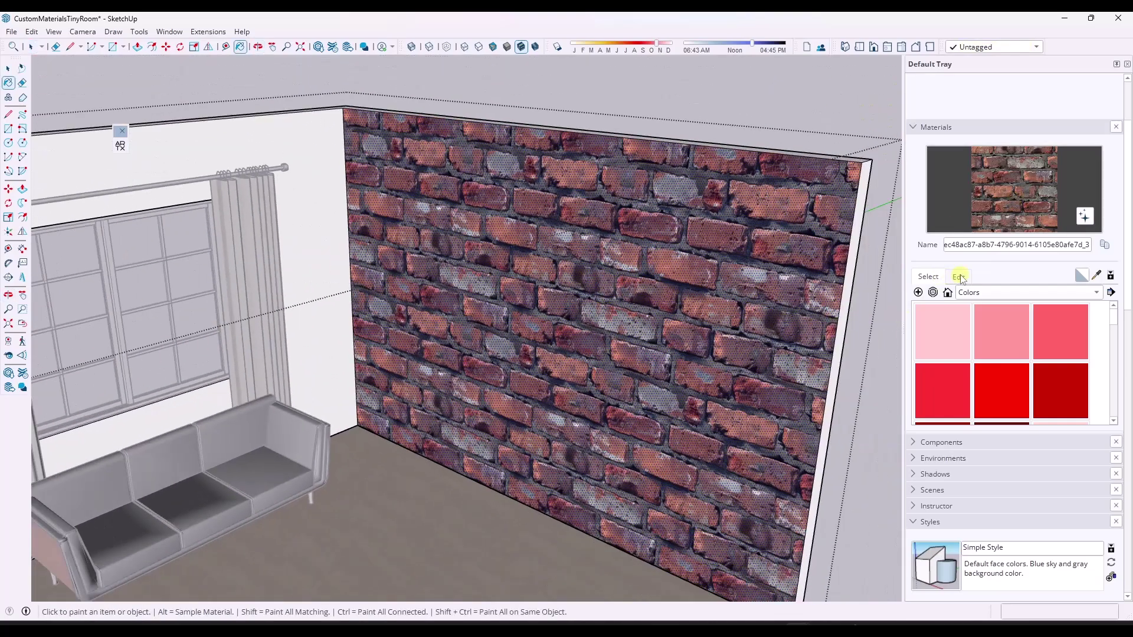
pyautogui.click(959, 277)
pyautogui.write("2'")
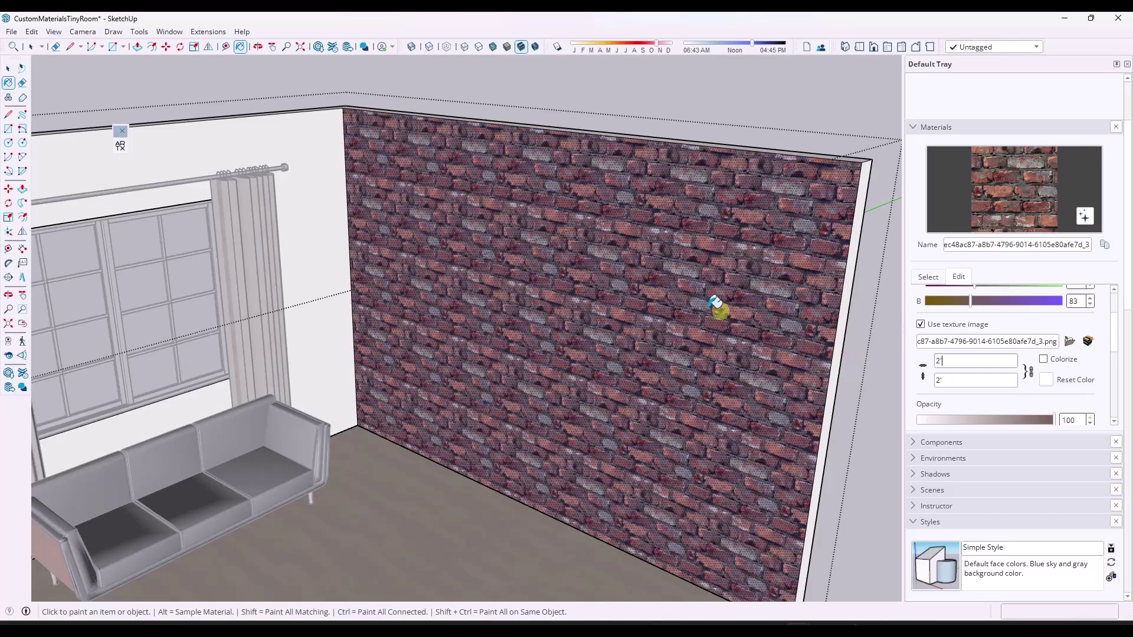
# Step: Examine the brick wall's tiling up close, from a distance and from different angles, inside and outside the room group
pyautogui.scroll(10, 696, 260)
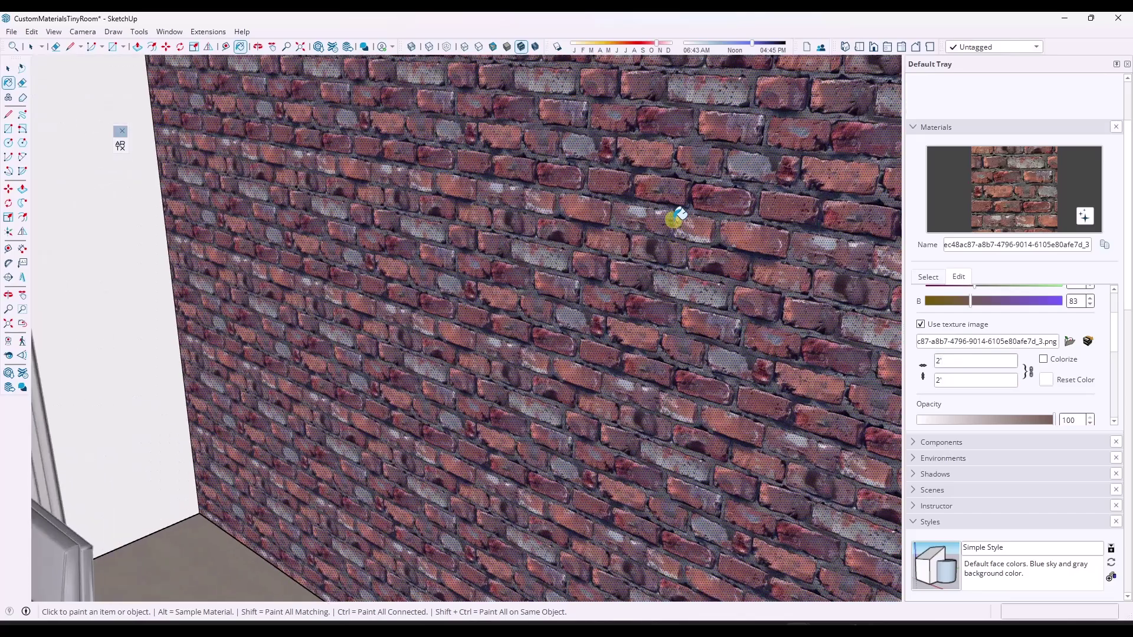
pyautogui.scroll(-10, 589, 278)
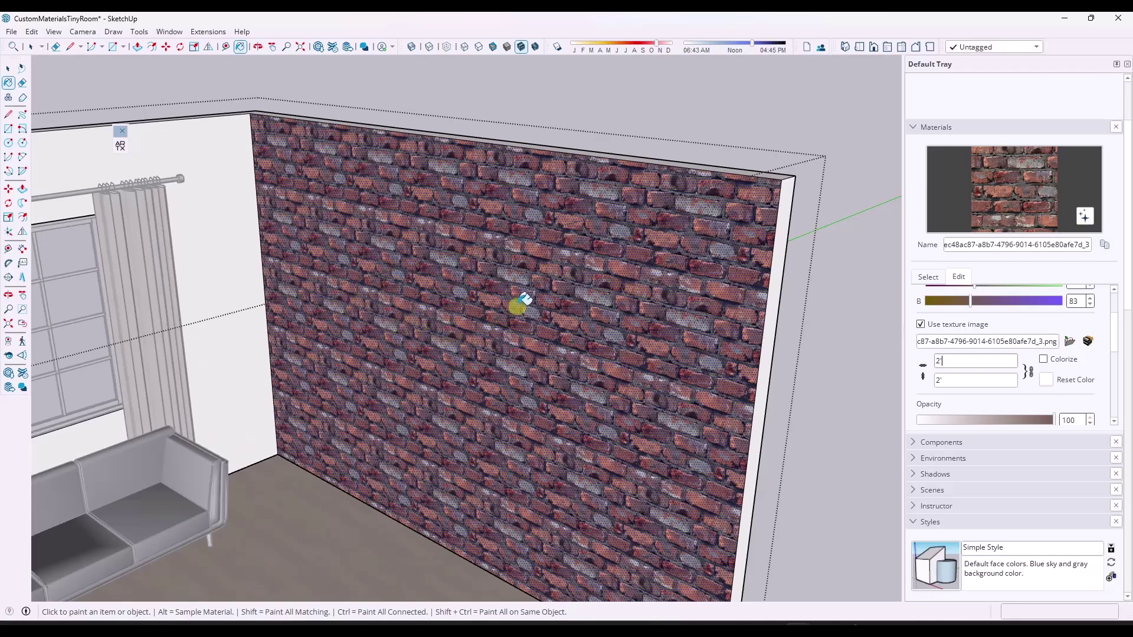
pyautogui.scroll(10, 670, 281)
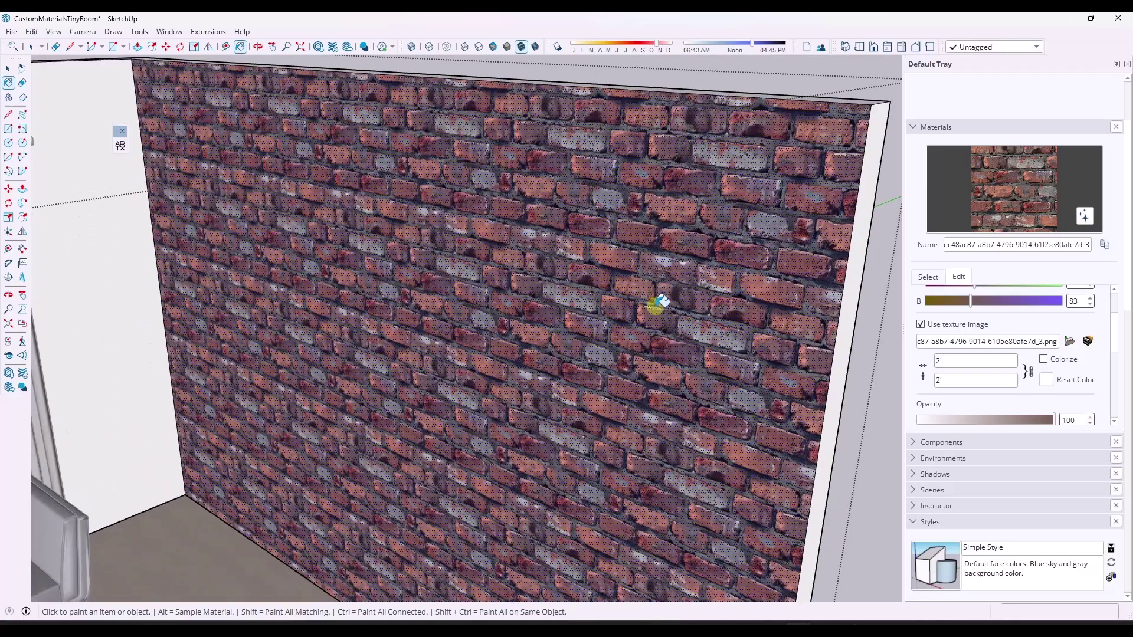
pyautogui.scroll(-8, 723, 341)
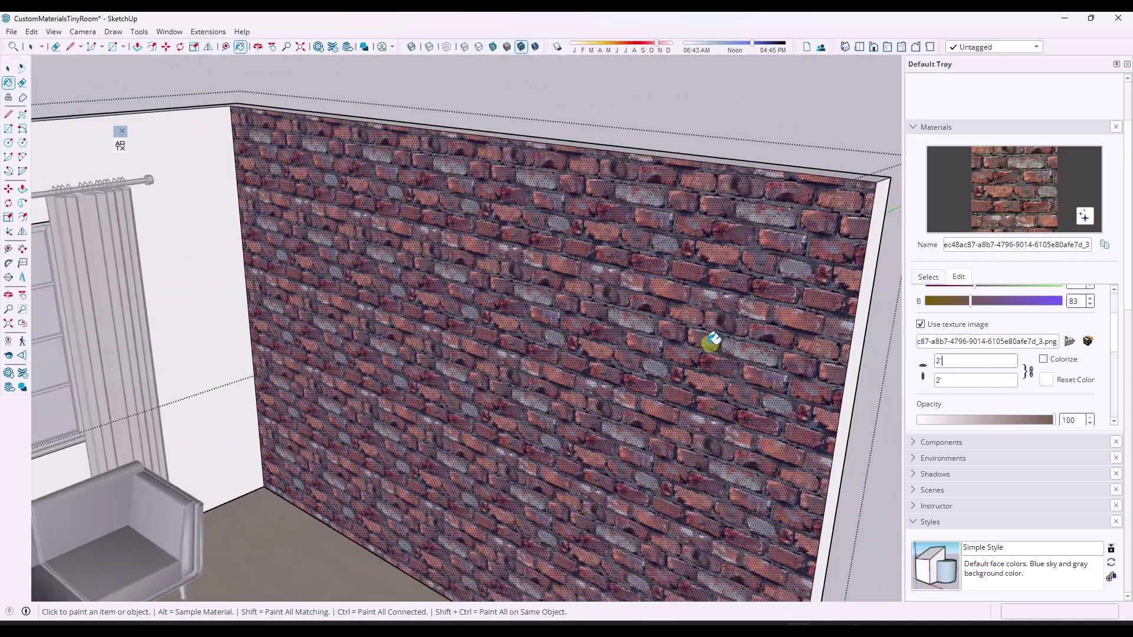
pyautogui.moveTo(708, 334); pyautogui.dragTo(683, 281, button='middle')
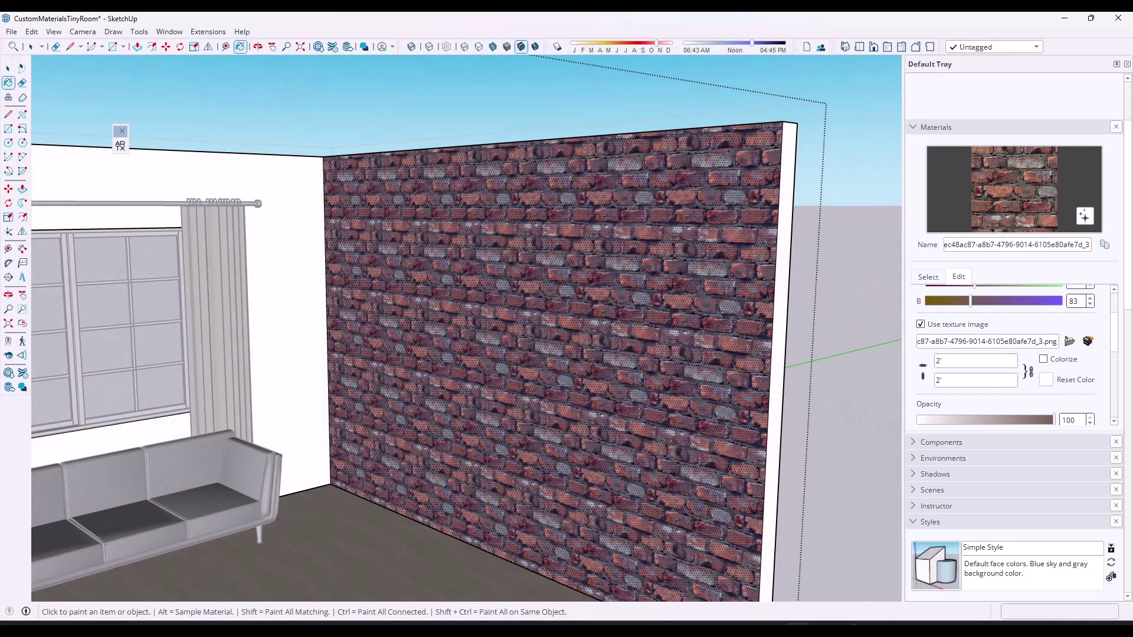
pyautogui.scroll(-8, 466, 304)
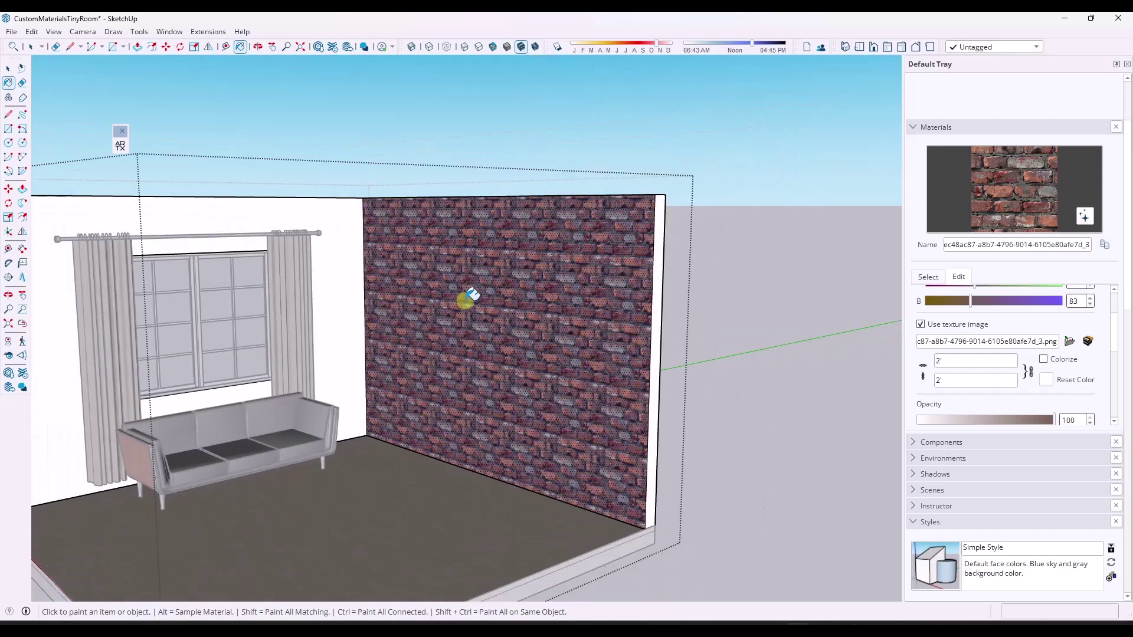
pyautogui.moveTo(470, 309); pyautogui.dragTo(518, 285, button='middle')
pyautogui.press('space')
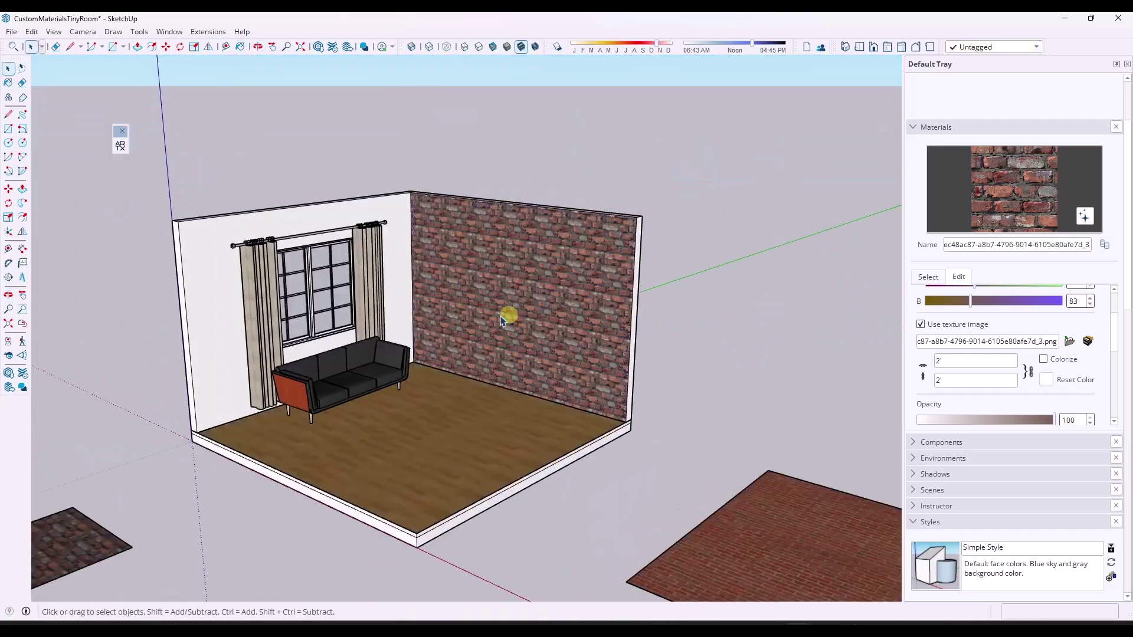
pyautogui.scroll(5, 505, 319)
pyautogui.moveTo(352, 350); pyautogui.dragTo(430, 337, button='middle')
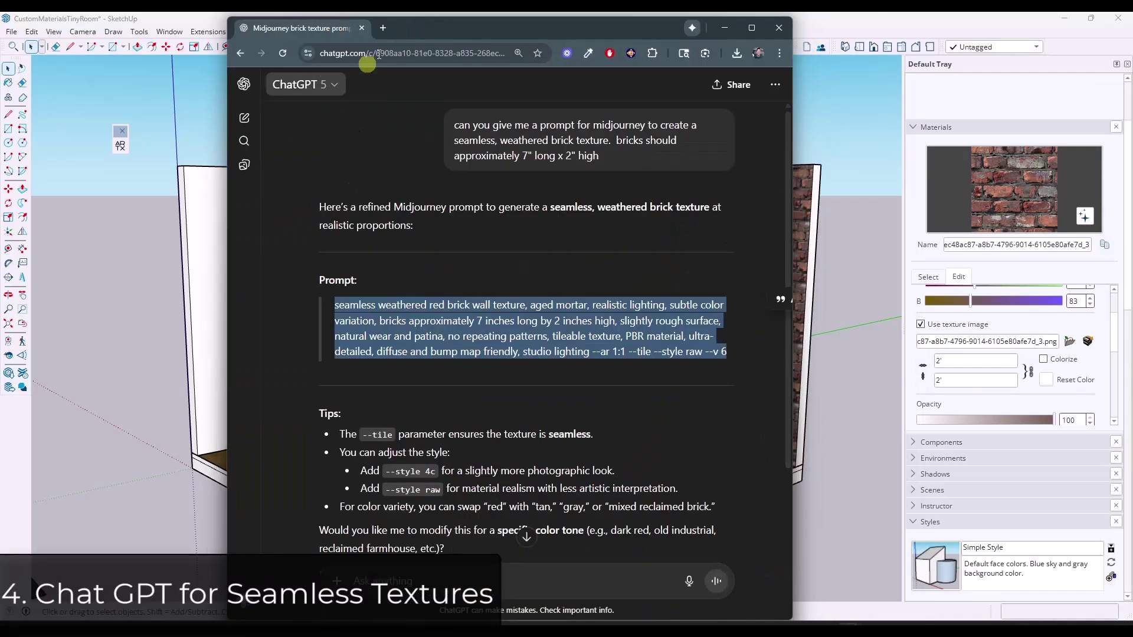
# Step: Send ChatGPT the stone wall reference image with "please generate a seamless texture to match this stone material in this image" and download the generated texture
pyautogui.doubleClick(494, 23)
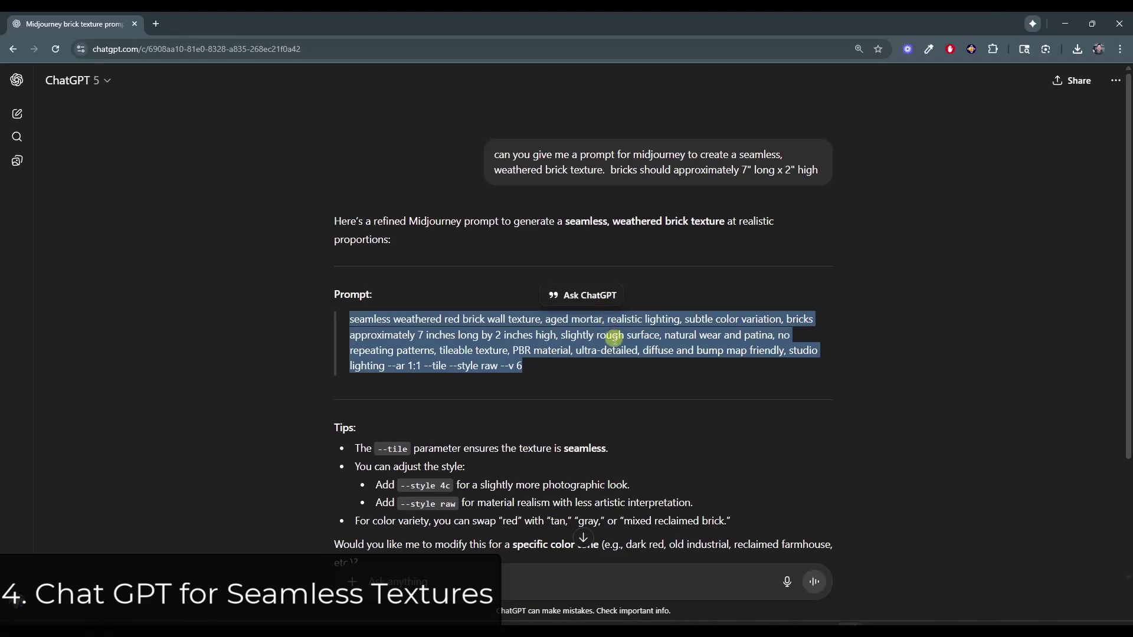
pyautogui.scroll(-3, 444, 393)
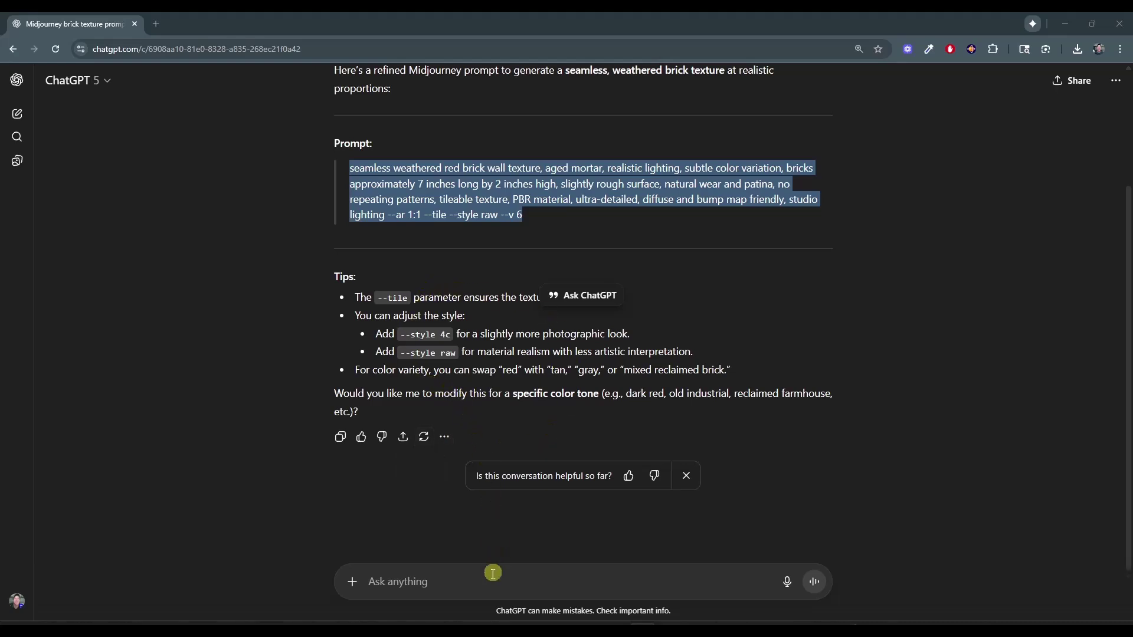
pyautogui.click(455, 580)
pyautogui.hotkey('ctrl', 'v')
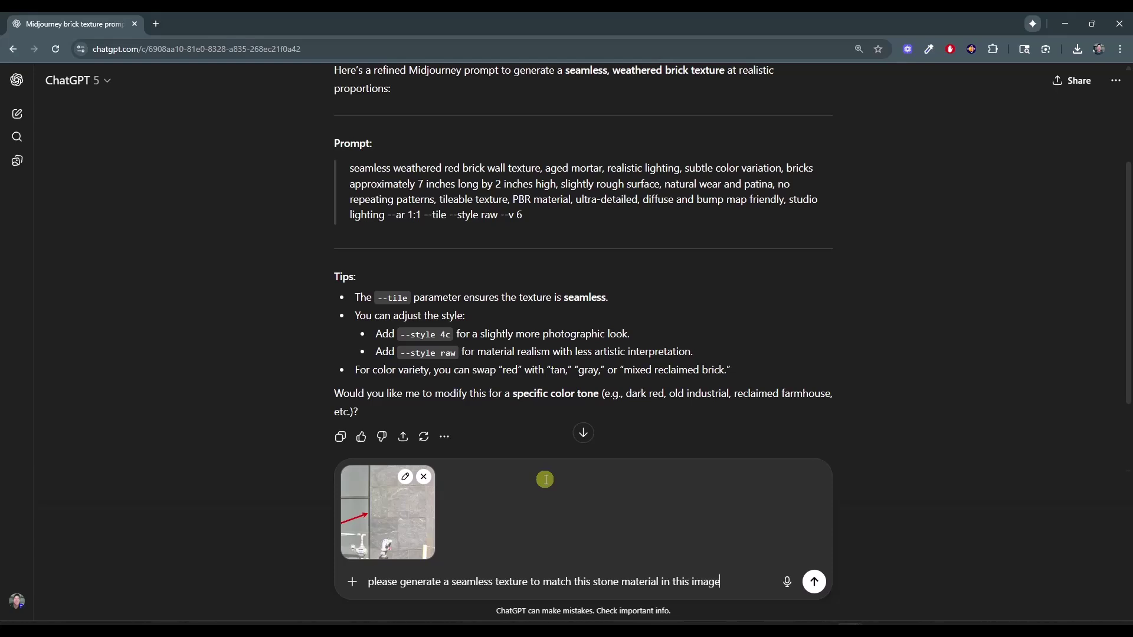
pyautogui.press('Return')
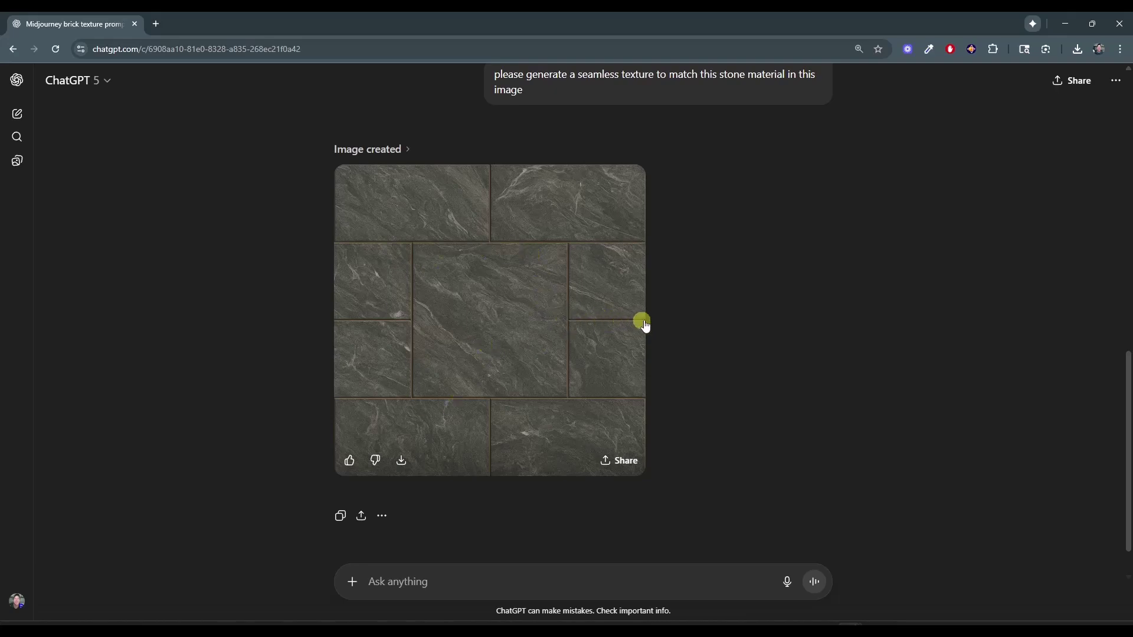
pyautogui.click(407, 463)
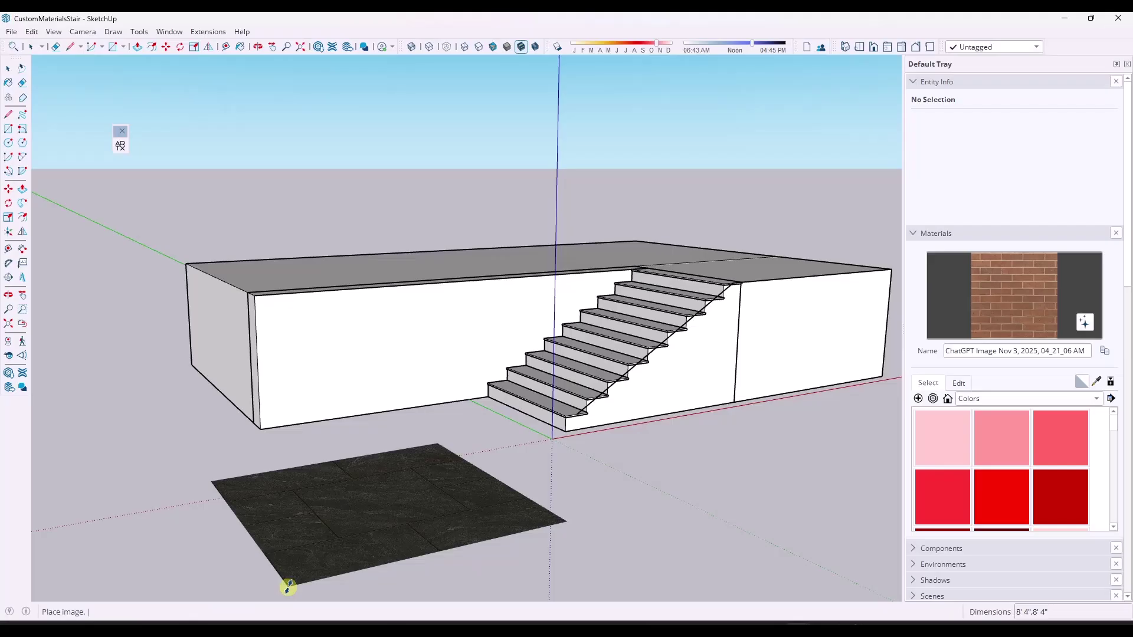
# Step: In SketchUp, place the stone texture image on the ground in front of the stairs and scale it down to about 2'6" square
pyautogui.click(288, 588)
pyautogui.press('s')
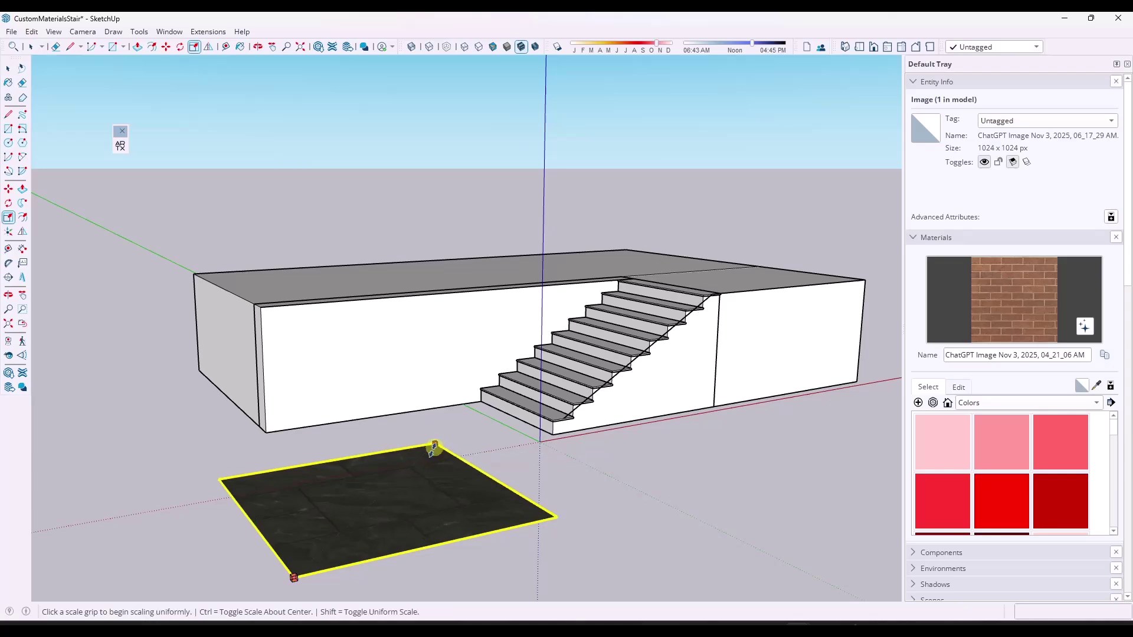
pyautogui.click(435, 448)
pyautogui.click(348, 525)
pyautogui.press('space')
# Step: Explode the placed stone image into a textured face and turn off its projected texture setting
pyautogui.rightClick(303, 552)
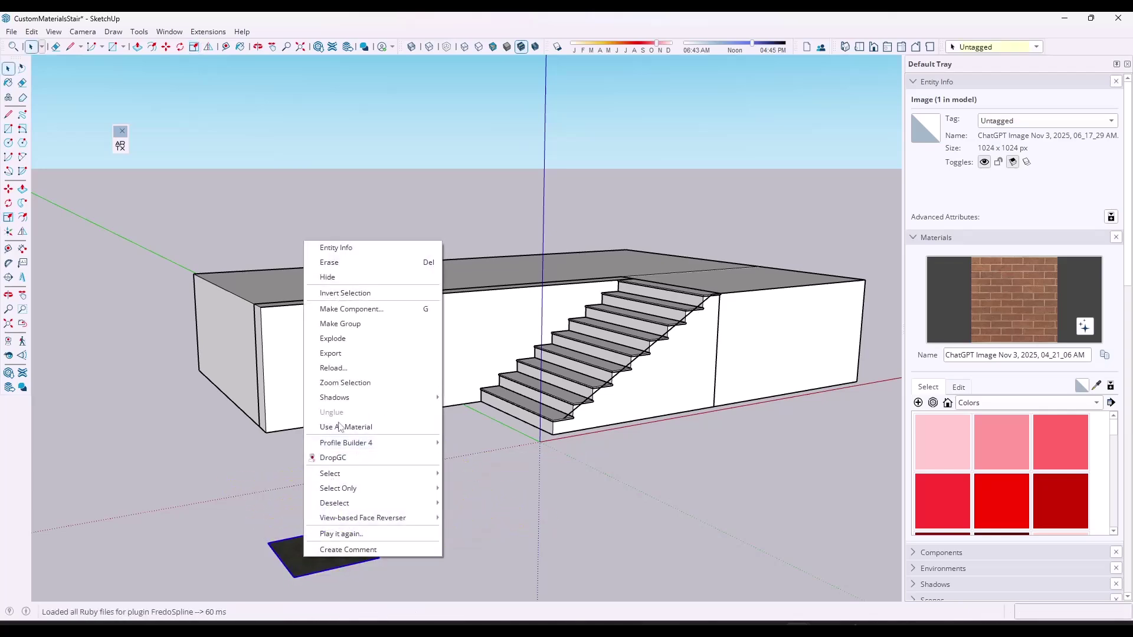
pyautogui.click(340, 340)
pyautogui.scroll(3, 325, 484)
pyautogui.rightClick(320, 497)
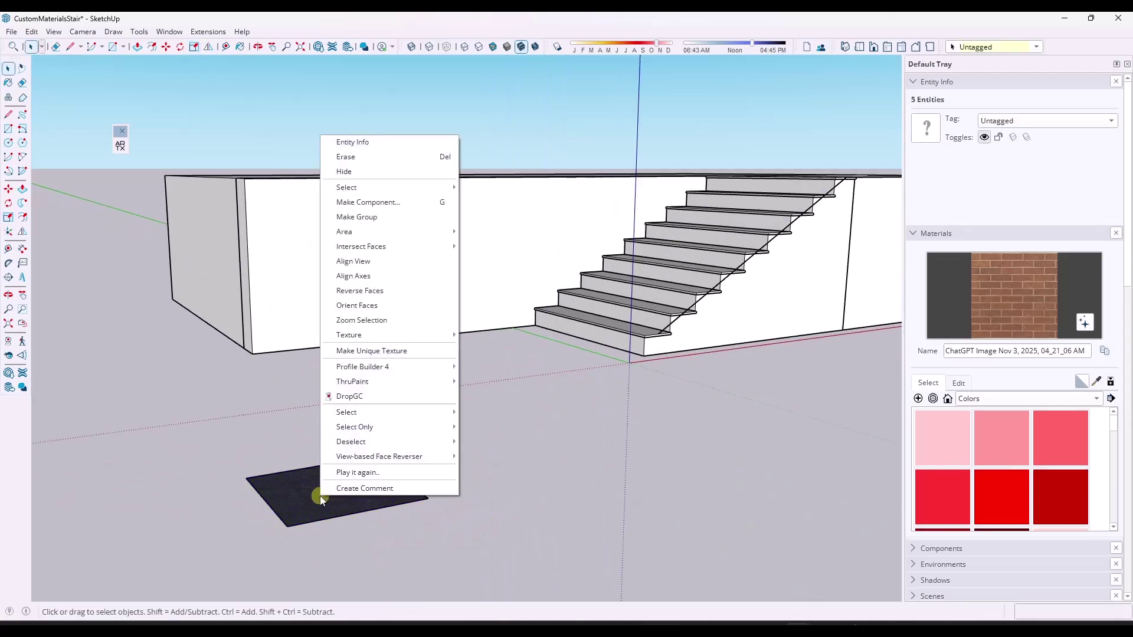
pyautogui.click(363, 347)
pyautogui.rightClick(319, 499)
pyautogui.moveTo(384, 332)
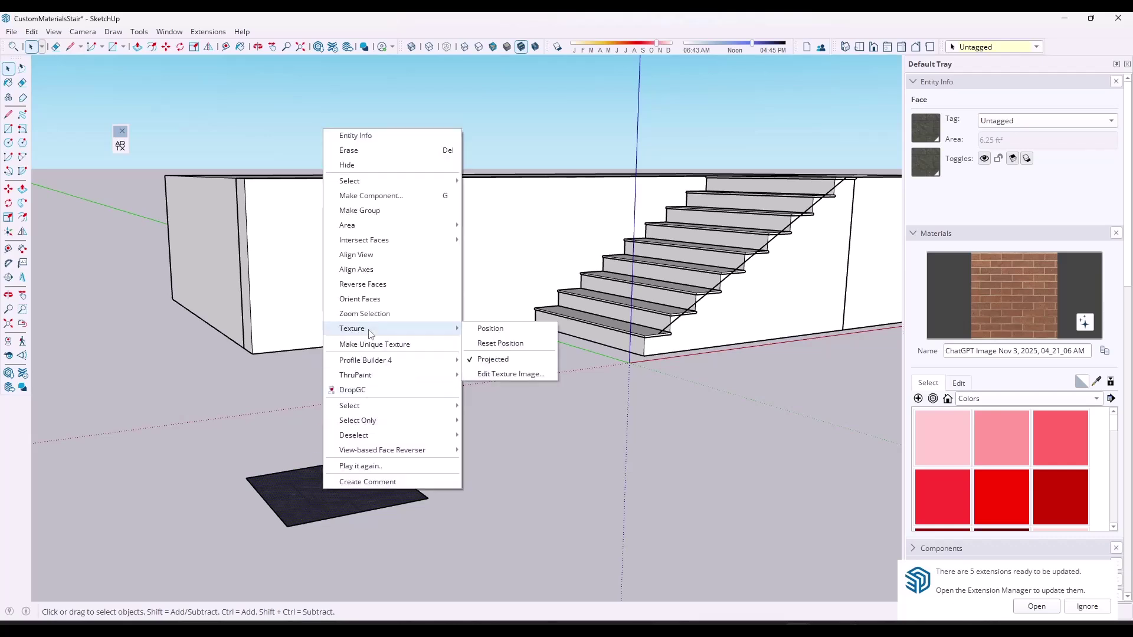
pyautogui.click(512, 361)
# Step: Sample the stone material from the exploded image and paint it onto the long wall beside the stairs, inside its group
pyautogui.click(1095, 383)
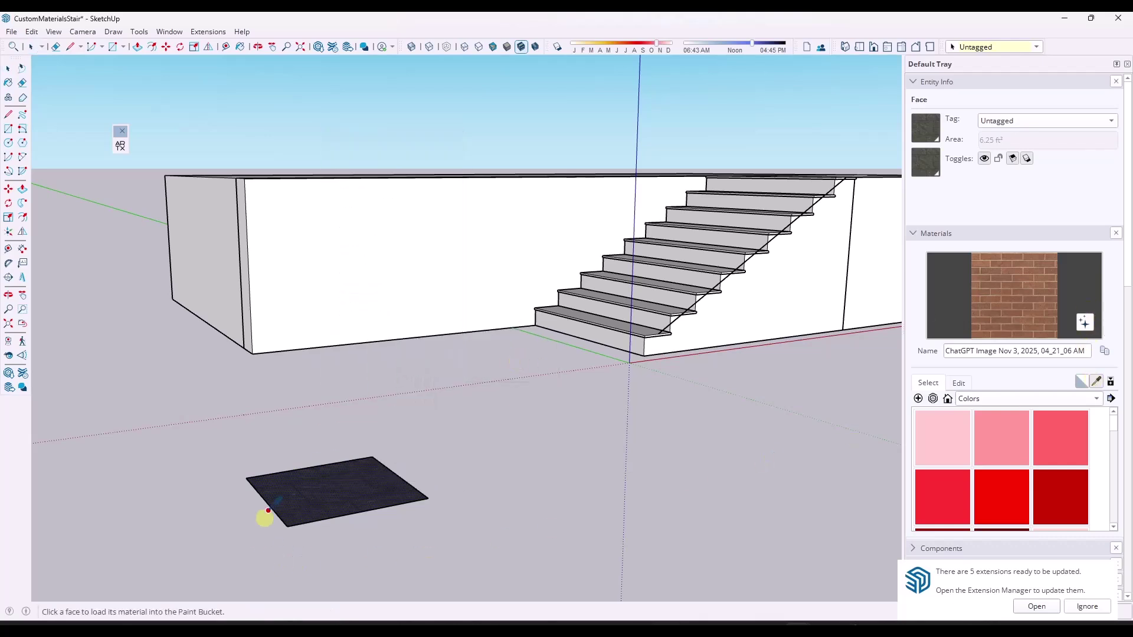
pyautogui.click(313, 484)
pyautogui.press('space')
pyautogui.doubleClick(455, 253)
pyautogui.click(1010, 291)
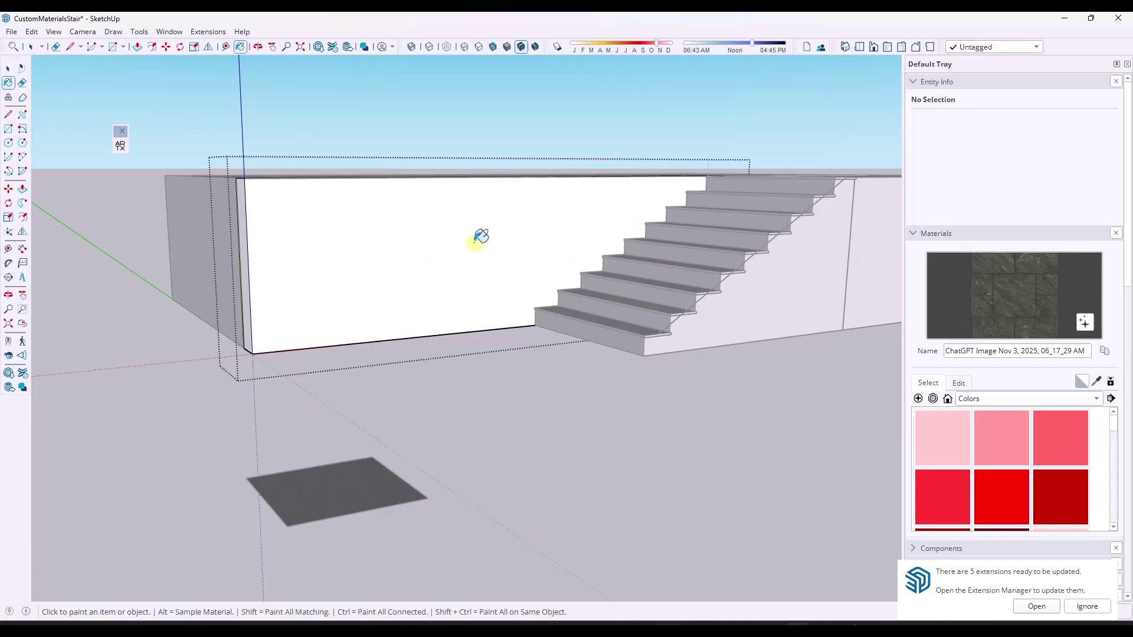
pyautogui.click(476, 235)
# Step: Examine the stone wall's tiling seams and repetition up close and from a distance
pyautogui.scroll(6, 399, 222)
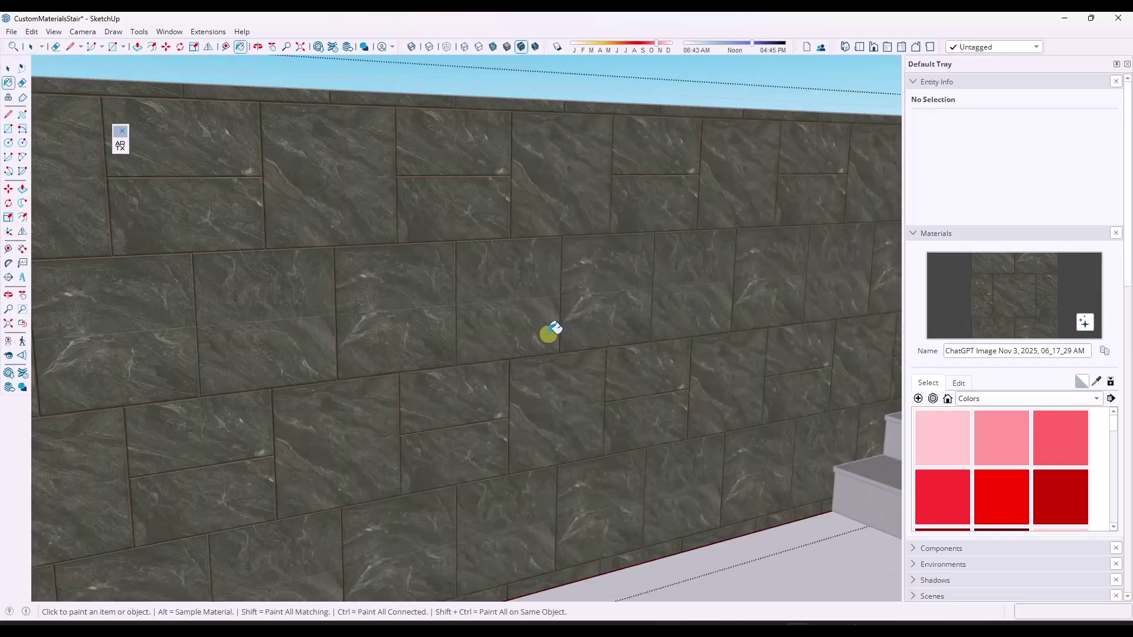
pyautogui.scroll(8, 551, 328)
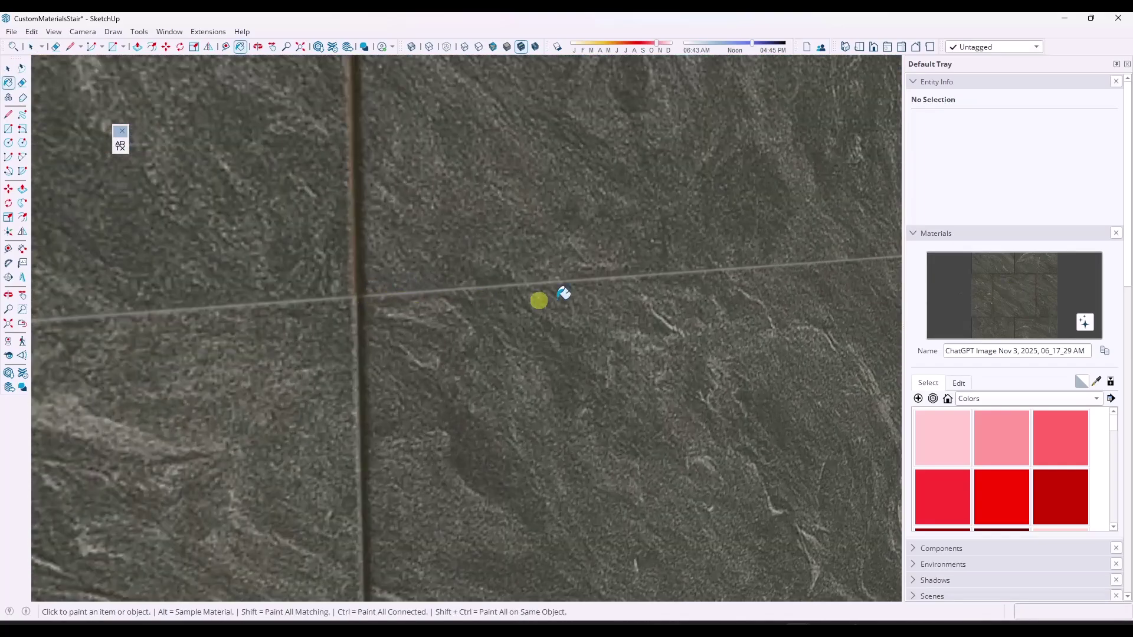
pyautogui.scroll(-5, 425, 275)
pyautogui.scroll(-10, 730, 239)
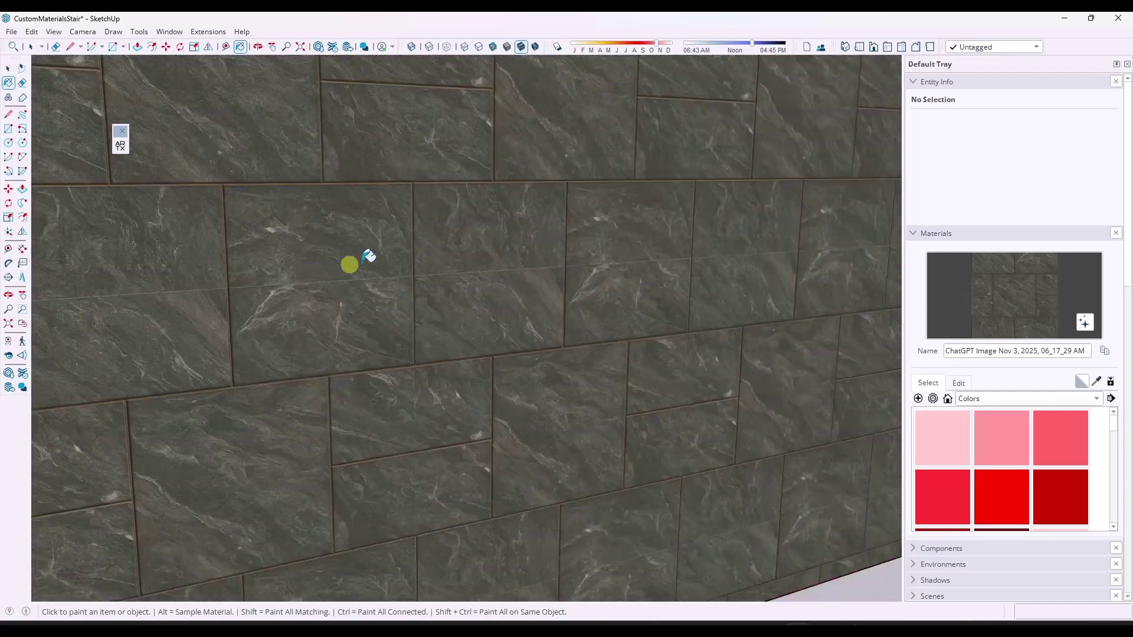
pyautogui.moveTo(620, 397)
pyautogui.mouseDown(button='middle')
pyautogui.moveTo(610, 335)
pyautogui.moveTo(664, 342)
pyautogui.moveTo(661, 370)
pyautogui.moveTo(601, 392)
pyautogui.mouseUp(button='middle')
pyautogui.moveTo(385, 392)
pyautogui.mouseDown(button='middle')
pyautogui.moveTo(590, 387)
pyautogui.moveTo(663, 362)
pyautogui.moveTo(696, 302)
pyautogui.mouseUp(button='middle')
pyautogui.scroll(5, 696, 302)
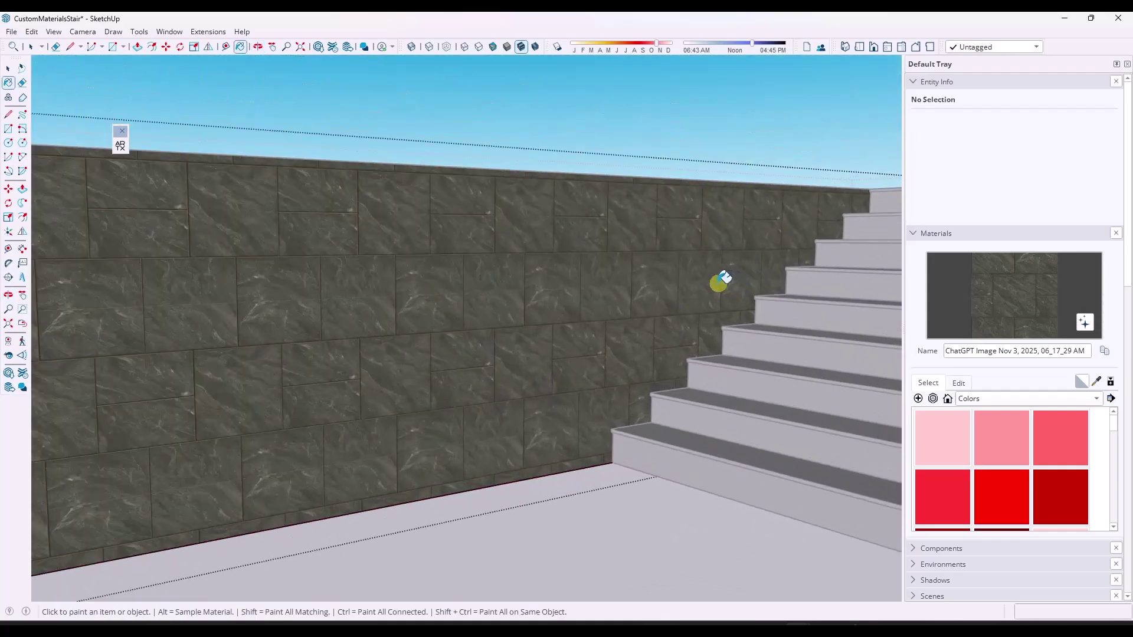
pyautogui.scroll(-3, 631, 300)
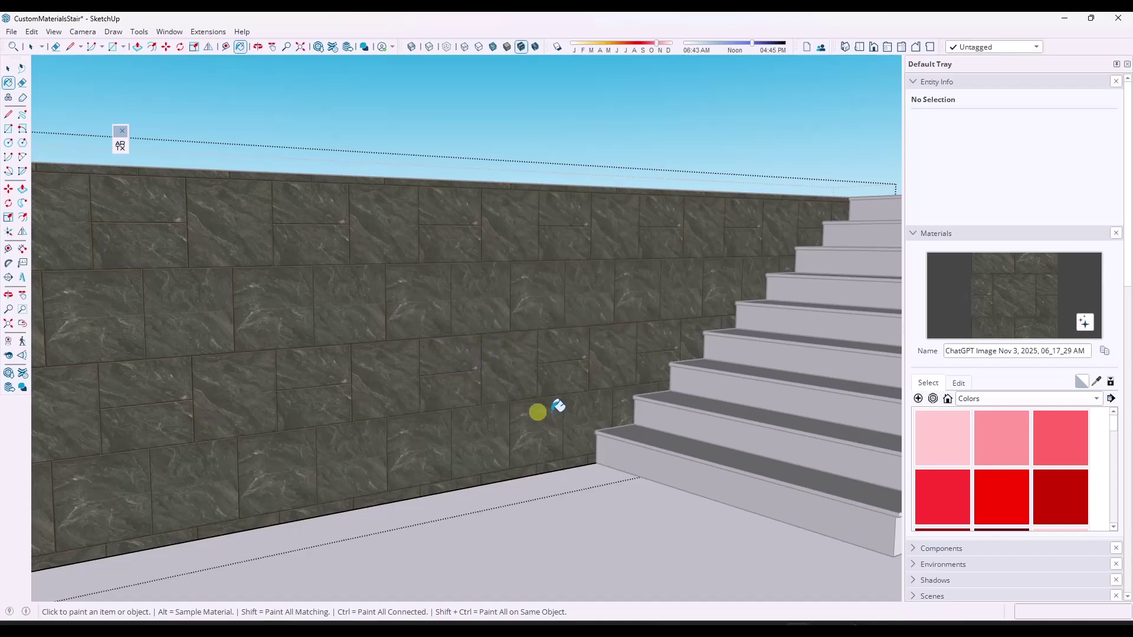
pyautogui.scroll(6, 464, 299)
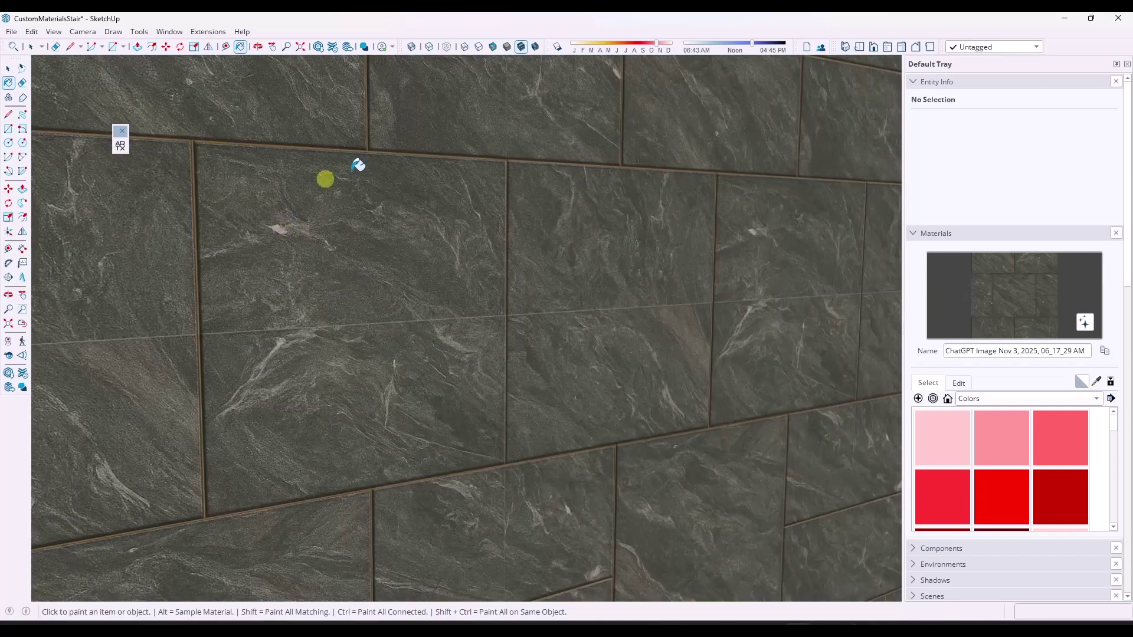
pyautogui.scroll(-6, 477, 343)
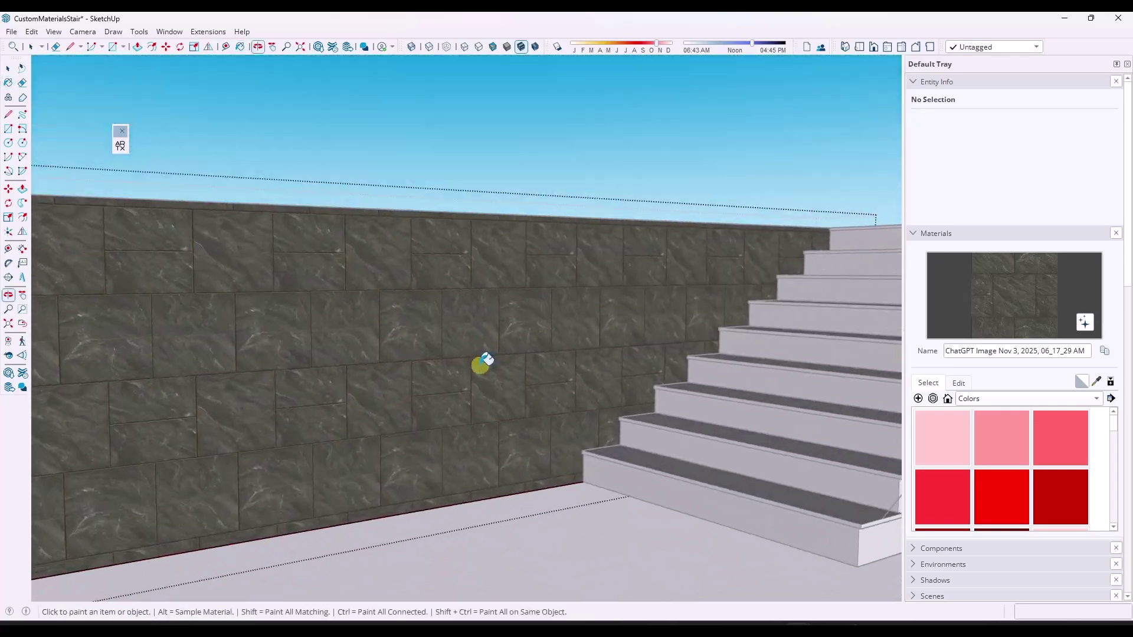
pyautogui.press('space')
pyautogui.moveTo(472, 377); pyautogui.dragTo(422, 448, button='middle')
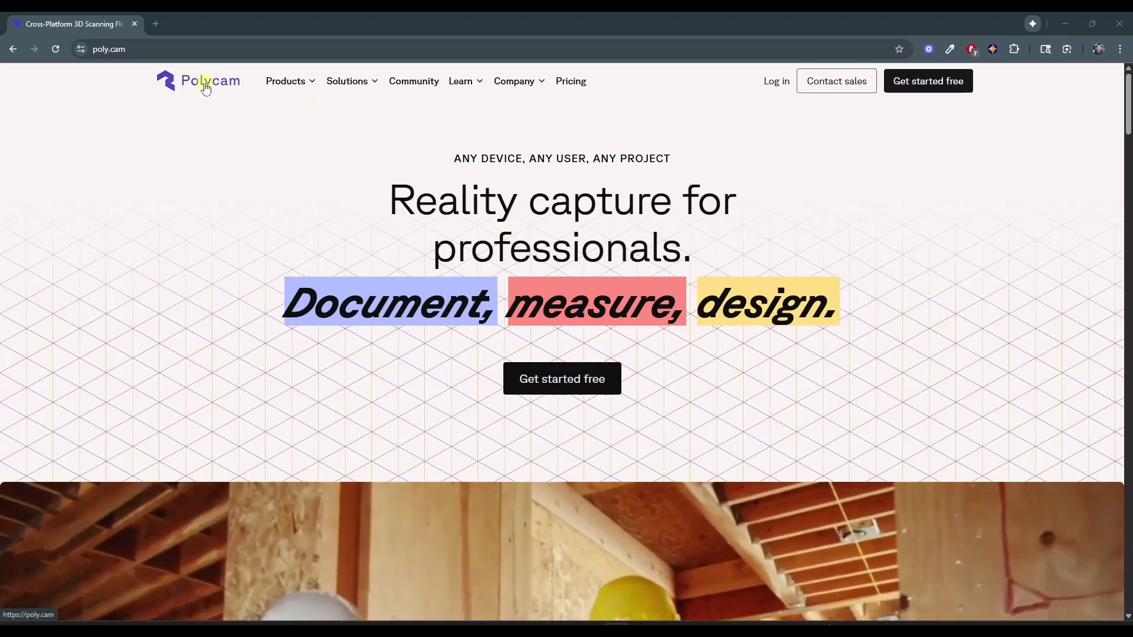
# Step: Look over the Polycam home page and open its free texture generator
pyautogui.scroll(-15, 253, 186)
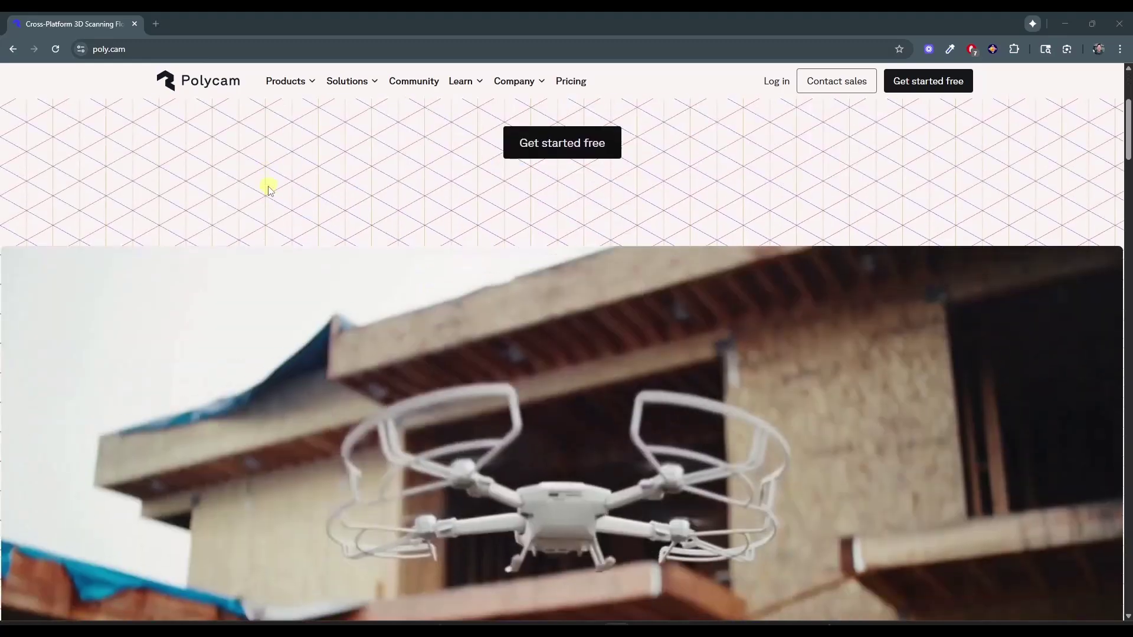
pyautogui.scroll(-3, 582, 250)
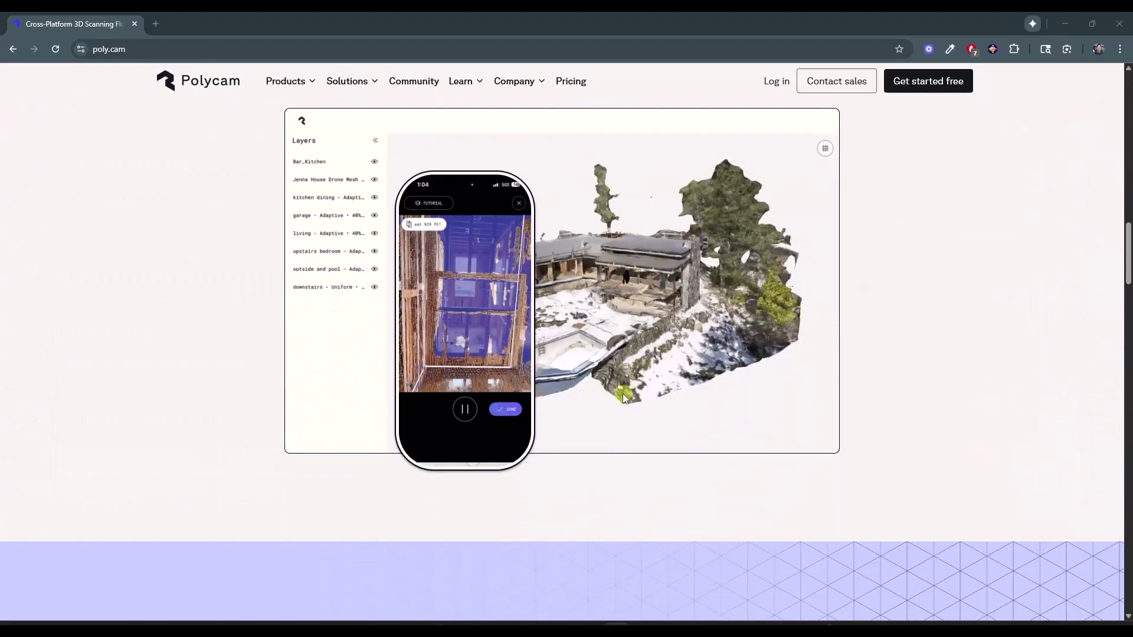
pyautogui.scroll(8, 624, 399)
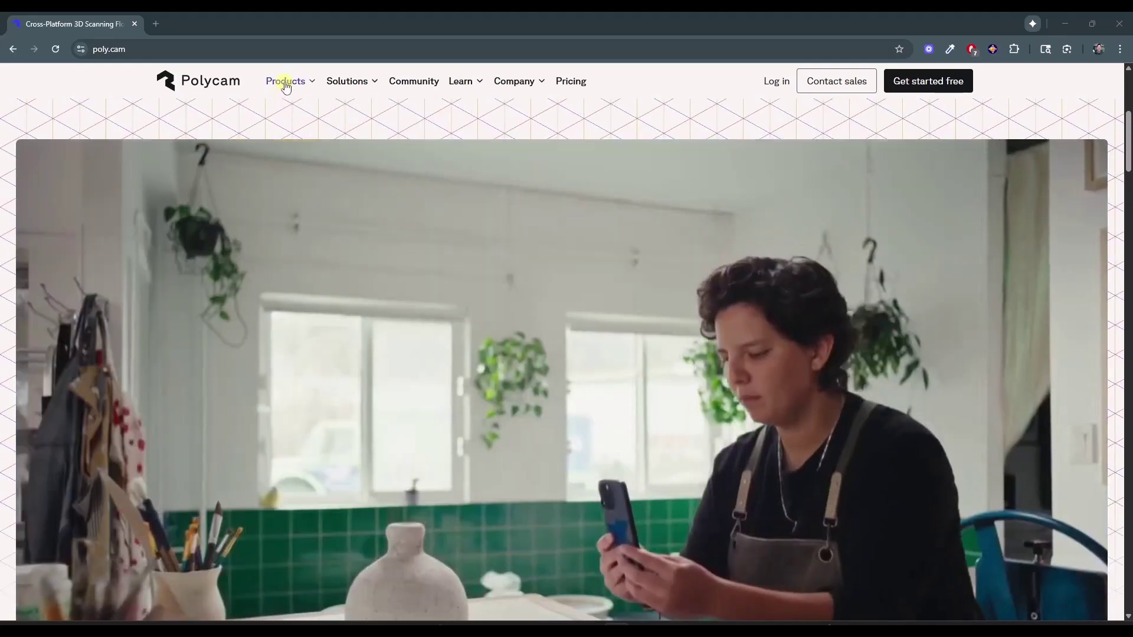
pyautogui.moveTo(286, 87)
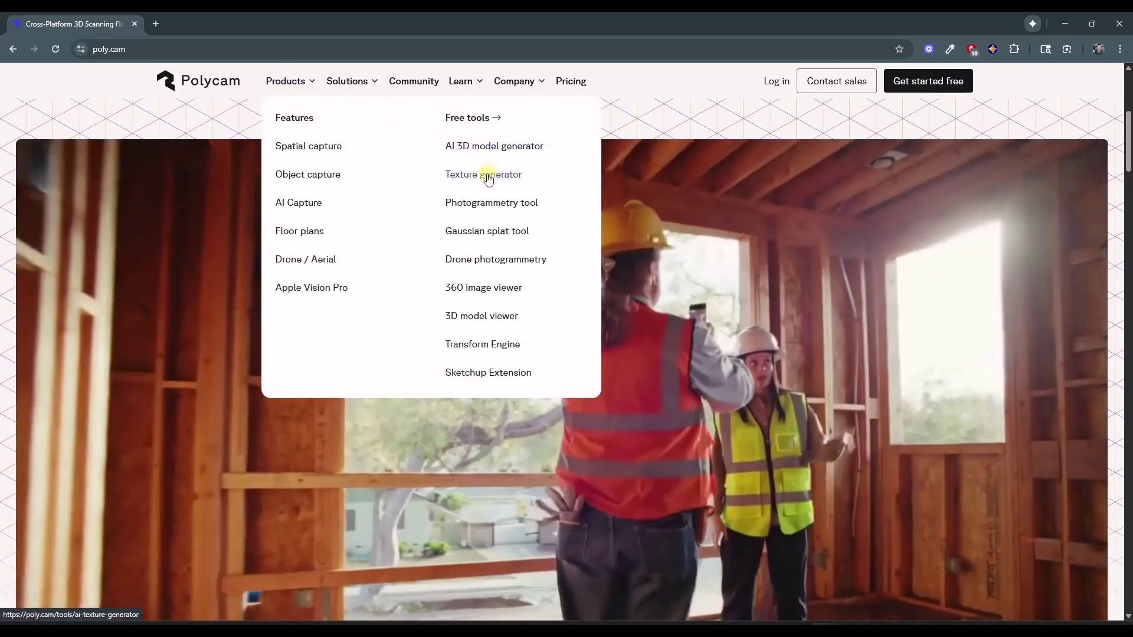
pyautogui.click(488, 174)
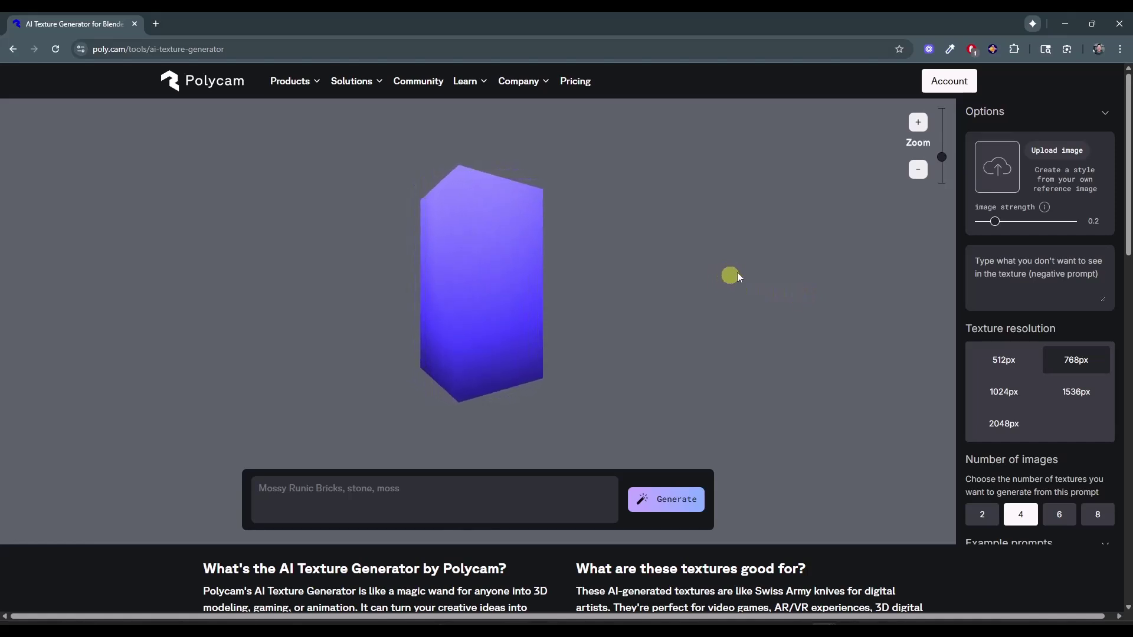
# Step: Upload the green tile image as the reference, read the image strength explanation and set the image strength to 0.8
pyautogui.click(1056, 149)
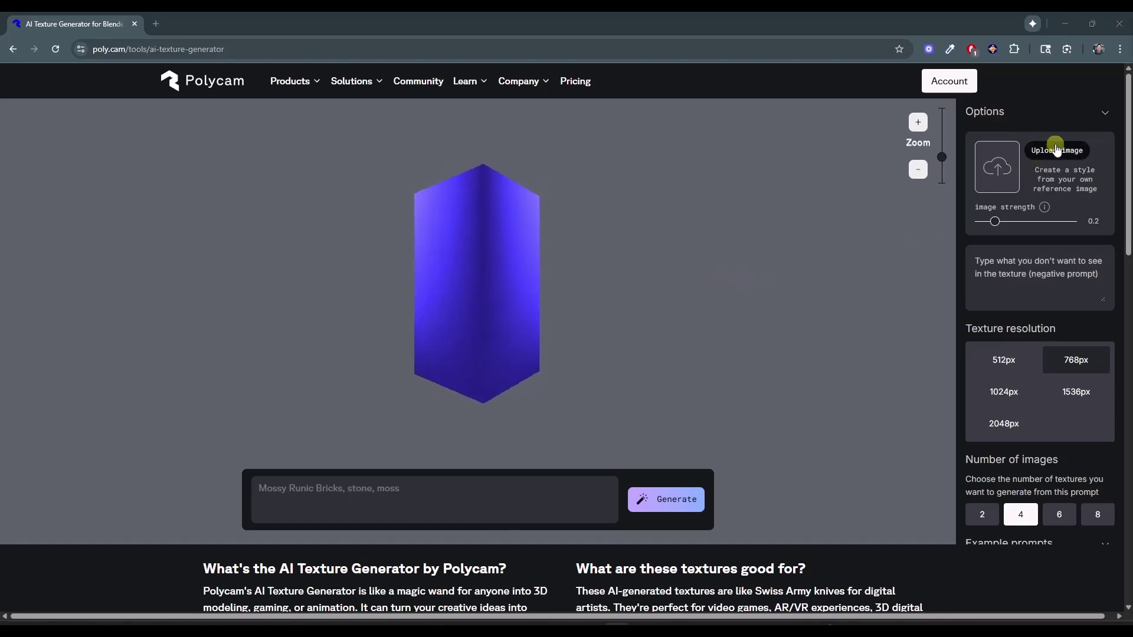
pyautogui.doubleClick(103, 142)
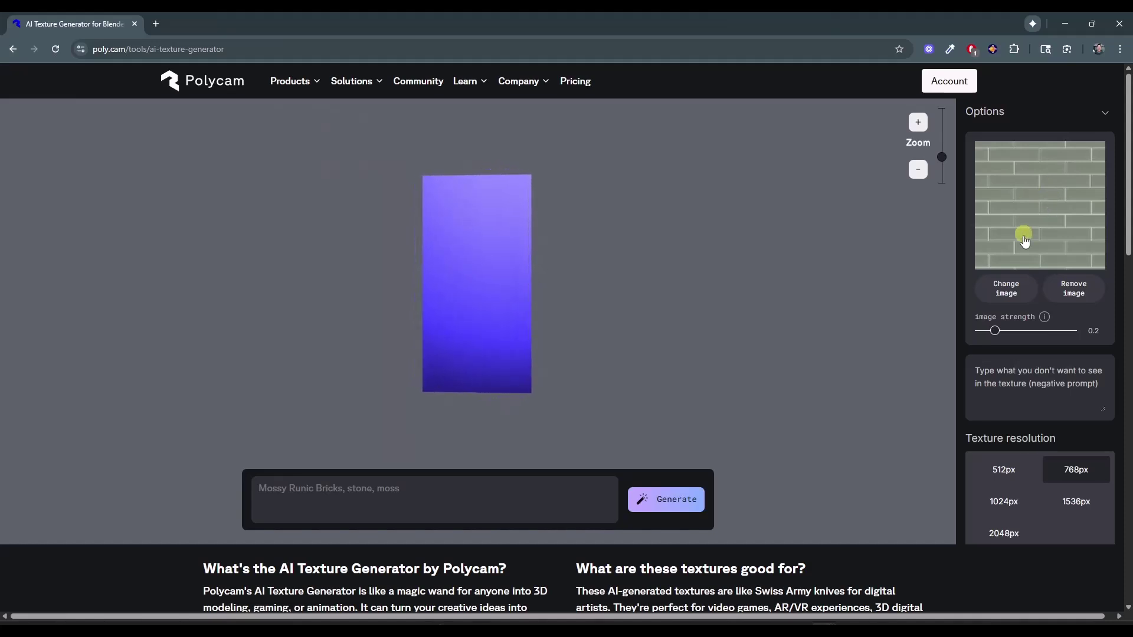
pyautogui.click(1044, 318)
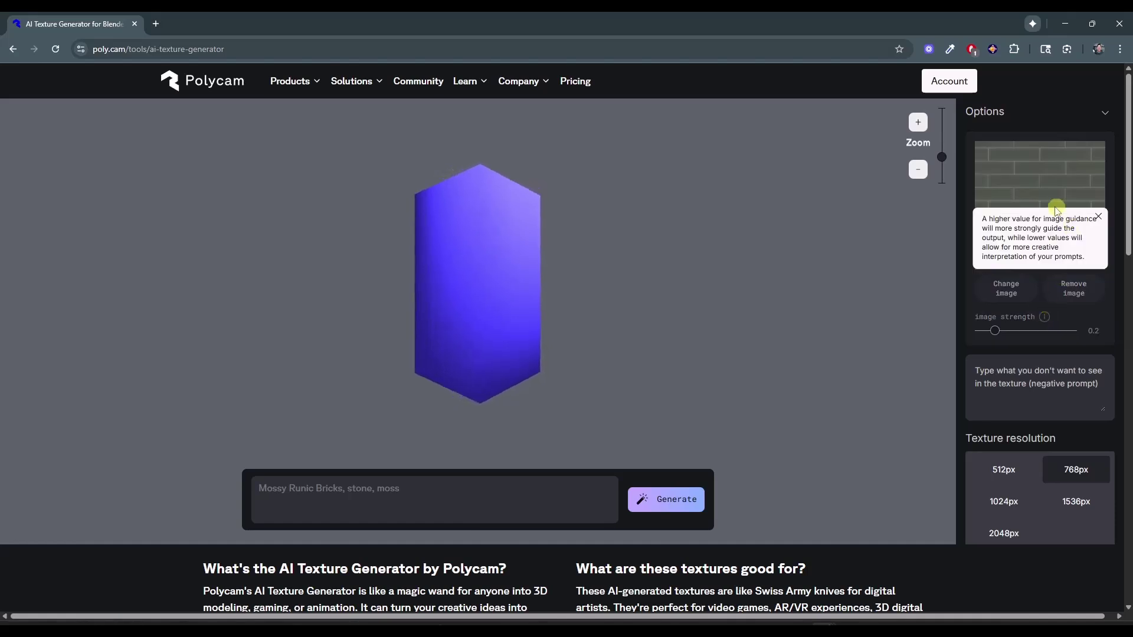
pyautogui.click(1097, 216)
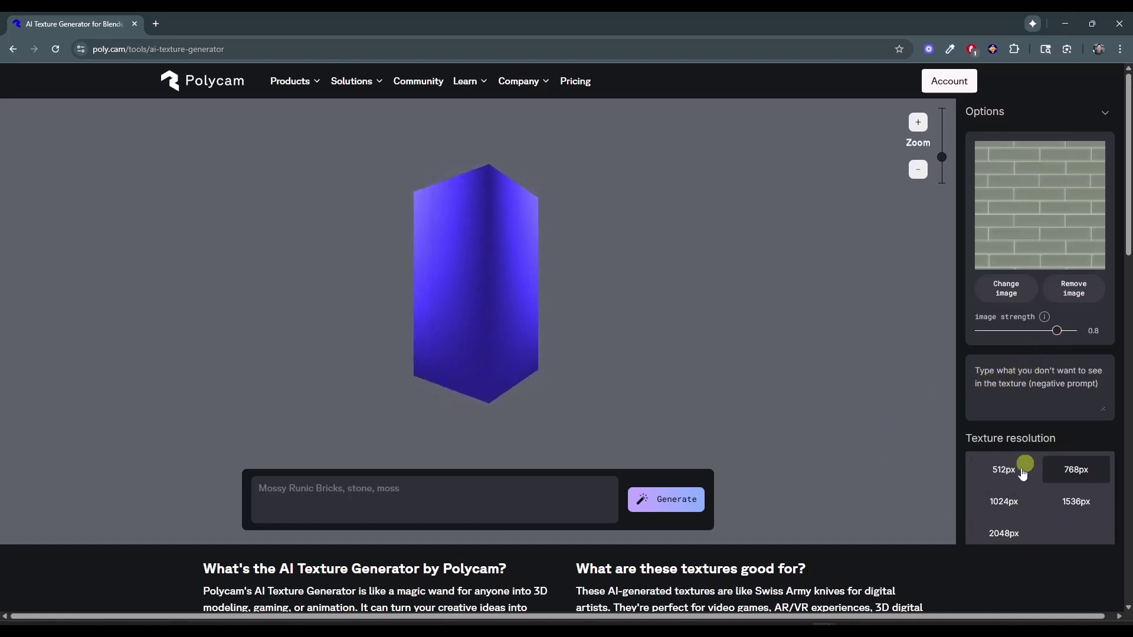
# Step: Generate textures from the prompt "generate a seamless glass tile material based on the image"
pyautogui.click(335, 489)
pyautogui.write('generate a seamless glass tile mat')
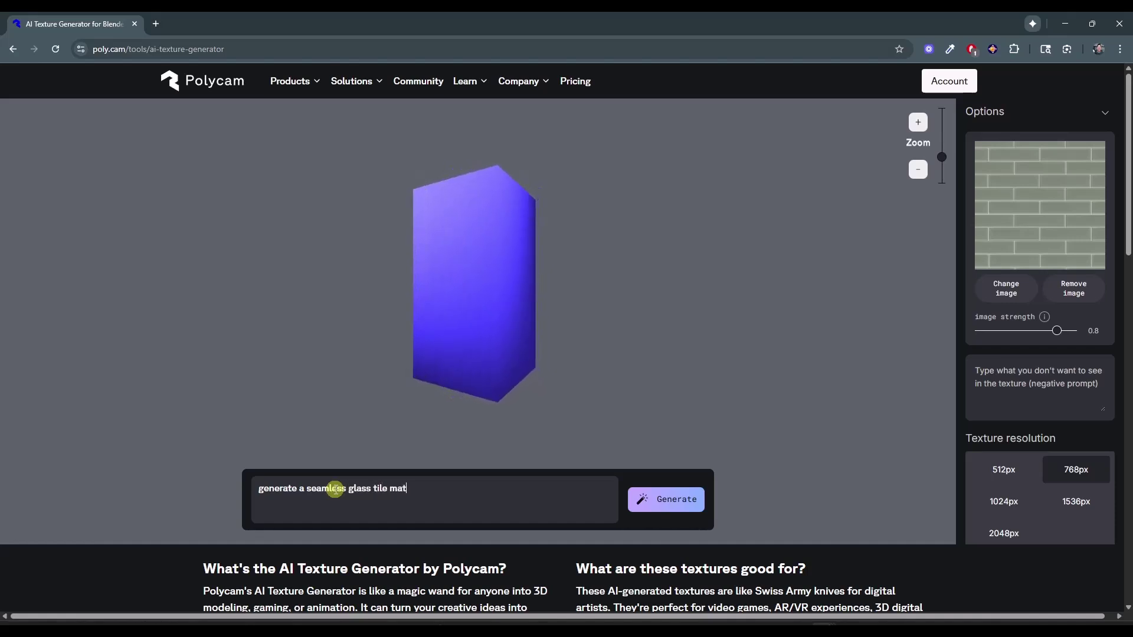
pyautogui.write('he image')
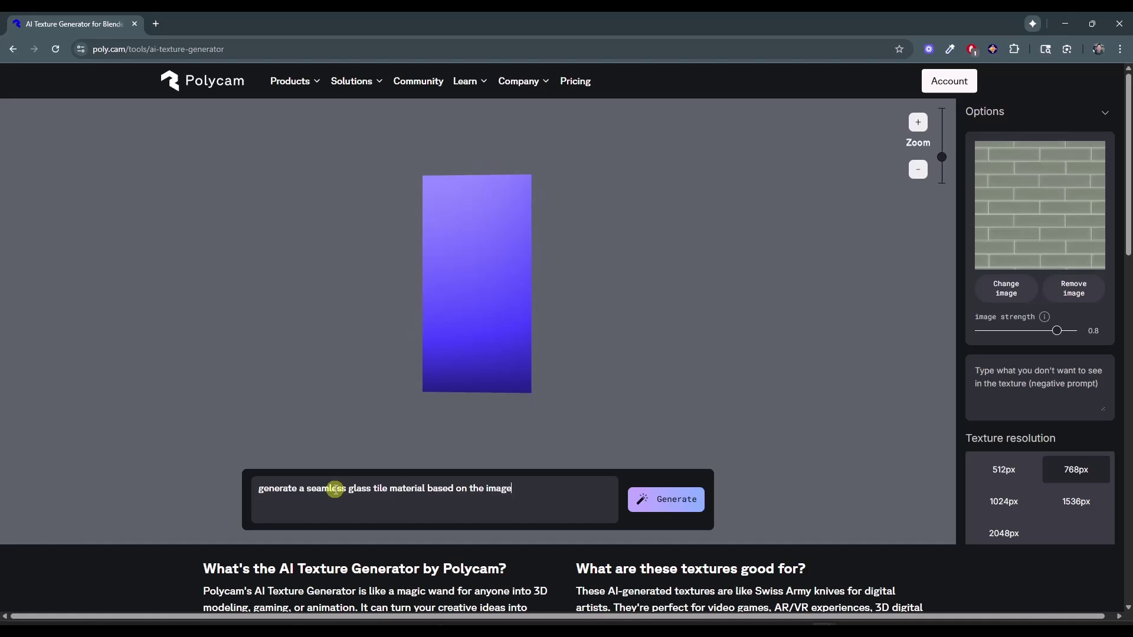
pyautogui.press('Return')
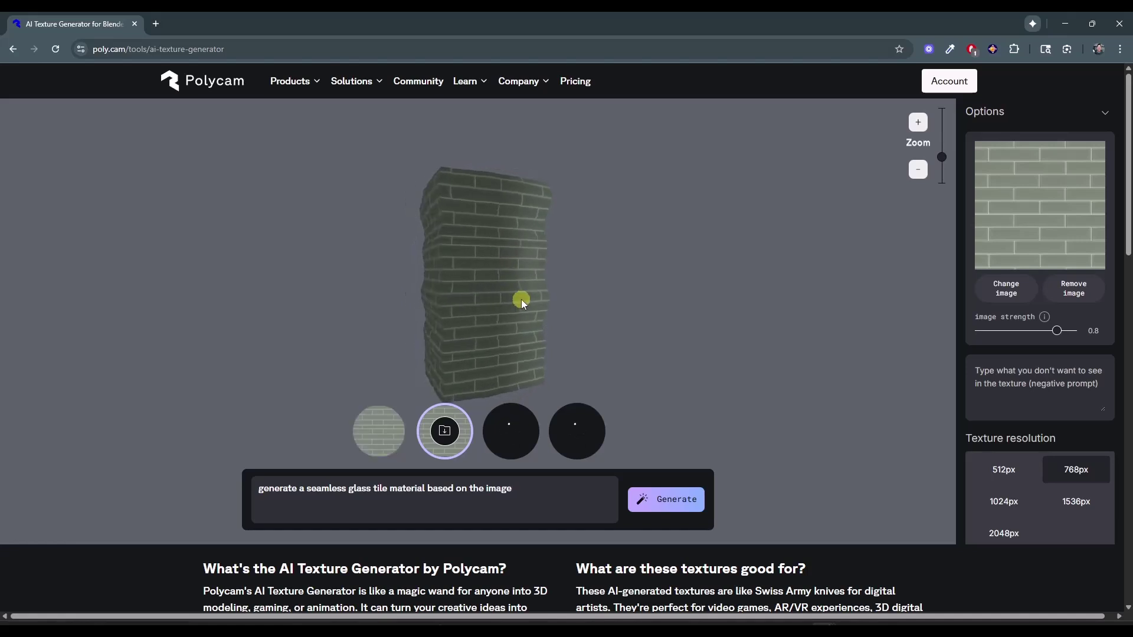
# Step: Rotate the textured preview block and compare the generated glass tile textures on it, ending with the fourth
pyautogui.moveTo(522, 299)
pyautogui.mouseDown()
pyautogui.moveTo(534, 345)
pyautogui.moveTo(543, 299)
pyautogui.moveTo(524, 286)
pyautogui.mouseUp()
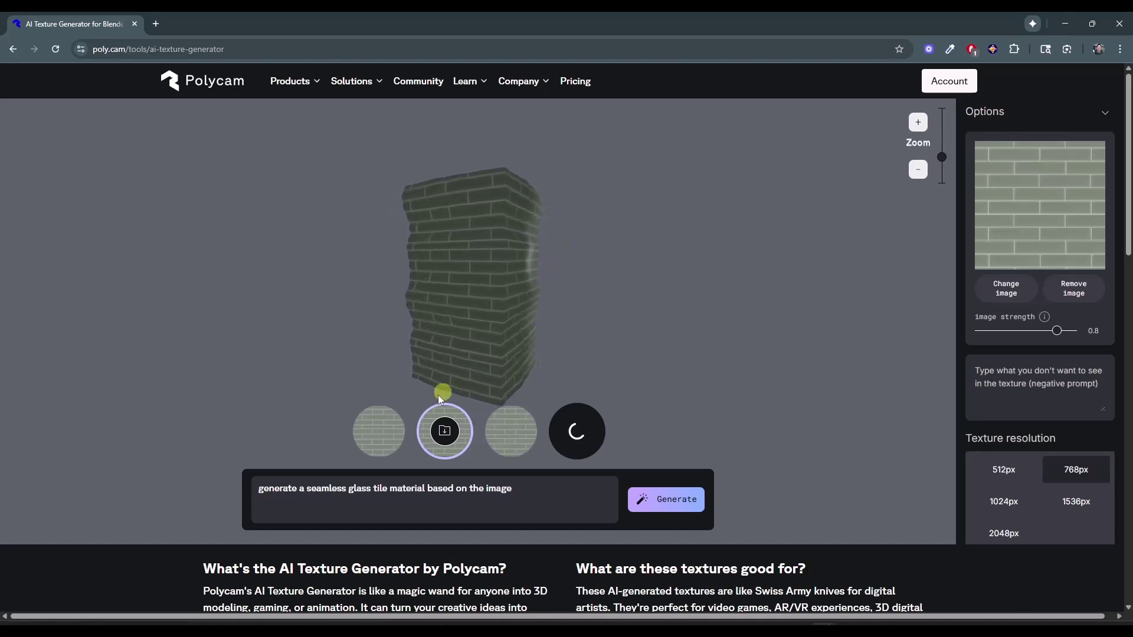
pyautogui.moveTo(450, 311); pyautogui.dragTo(489, 312)
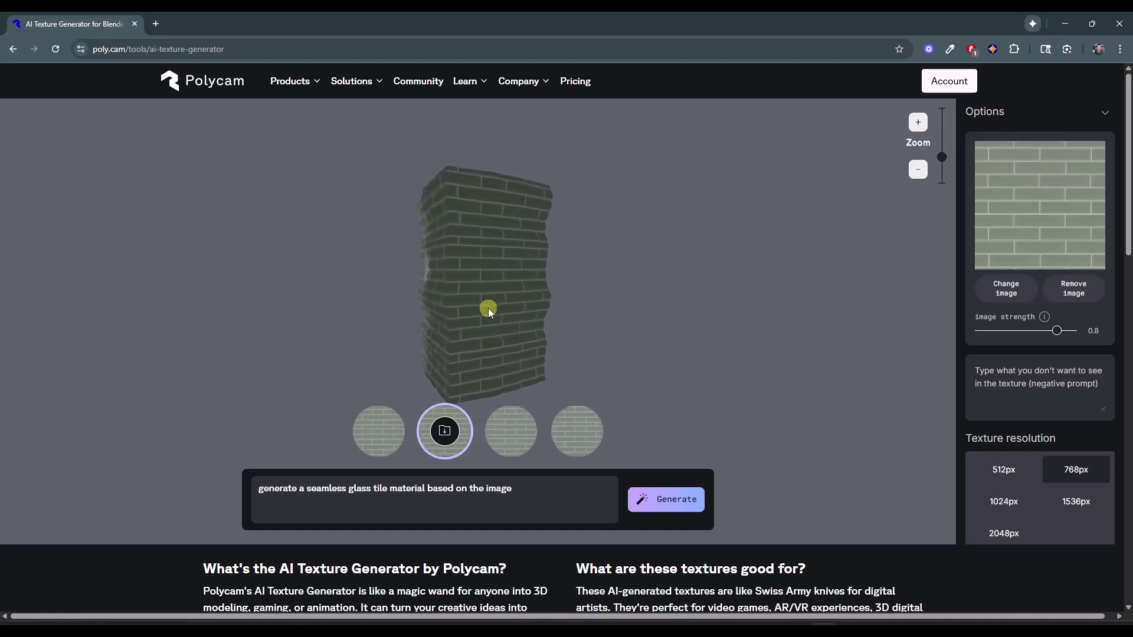
pyautogui.click(380, 437)
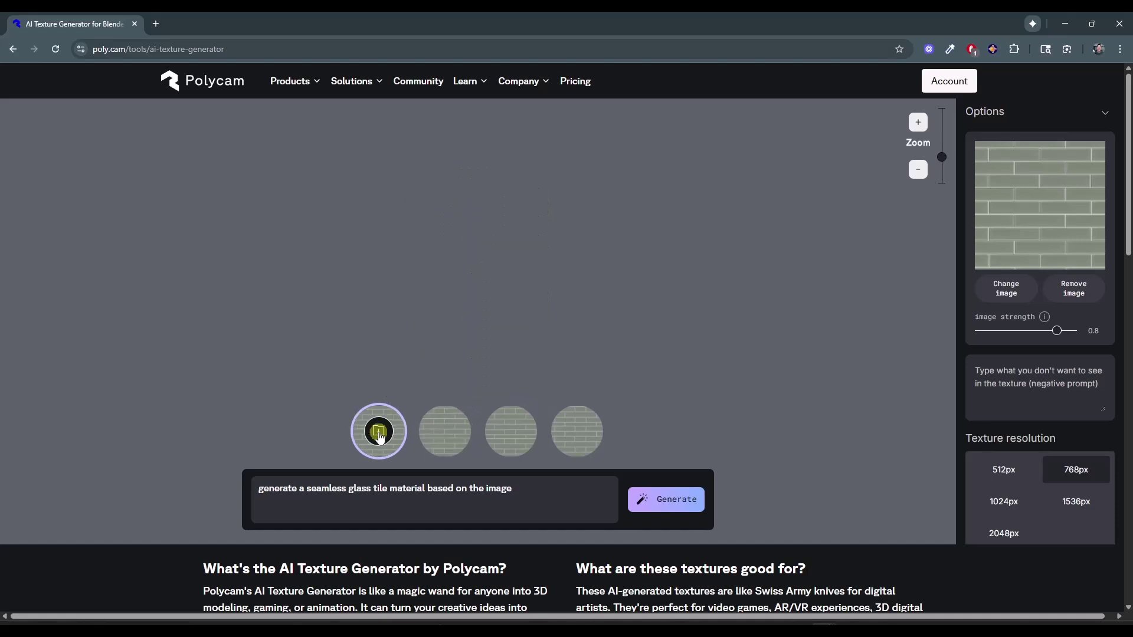
pyautogui.click(519, 437)
pyautogui.click(575, 435)
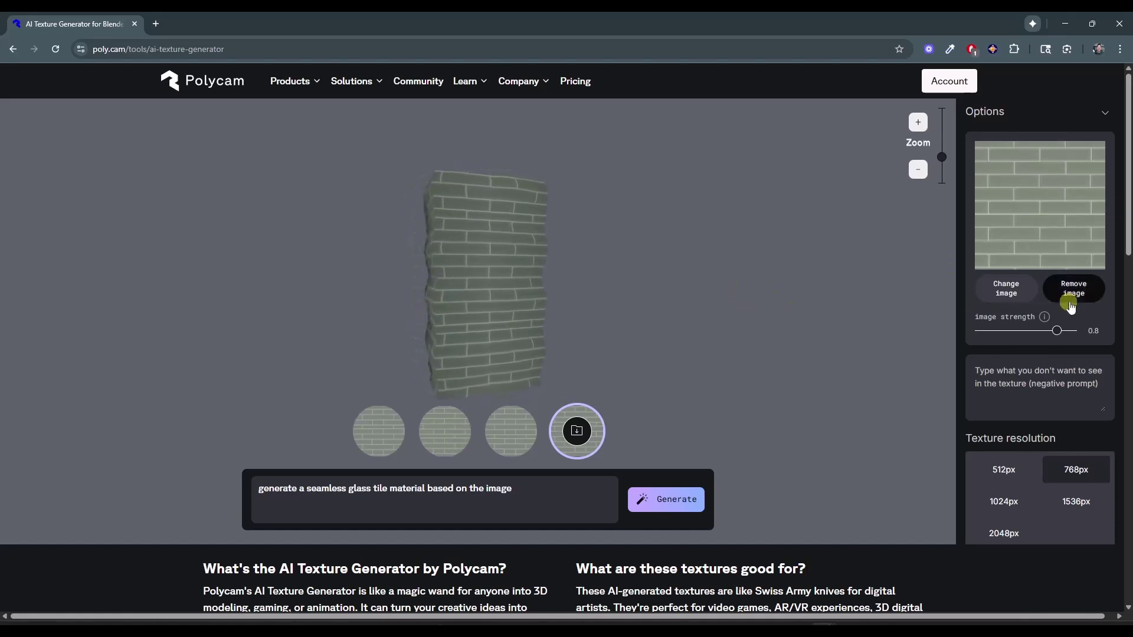
# Step: Set the image strength to 0.95, regenerate the glass tile textures and look over the resolution and image count options
pyautogui.moveTo(1056, 331)
pyautogui.mouseDown()
pyautogui.moveTo(1092, 334)
pyautogui.moveTo(1073, 331)
pyautogui.mouseUp()
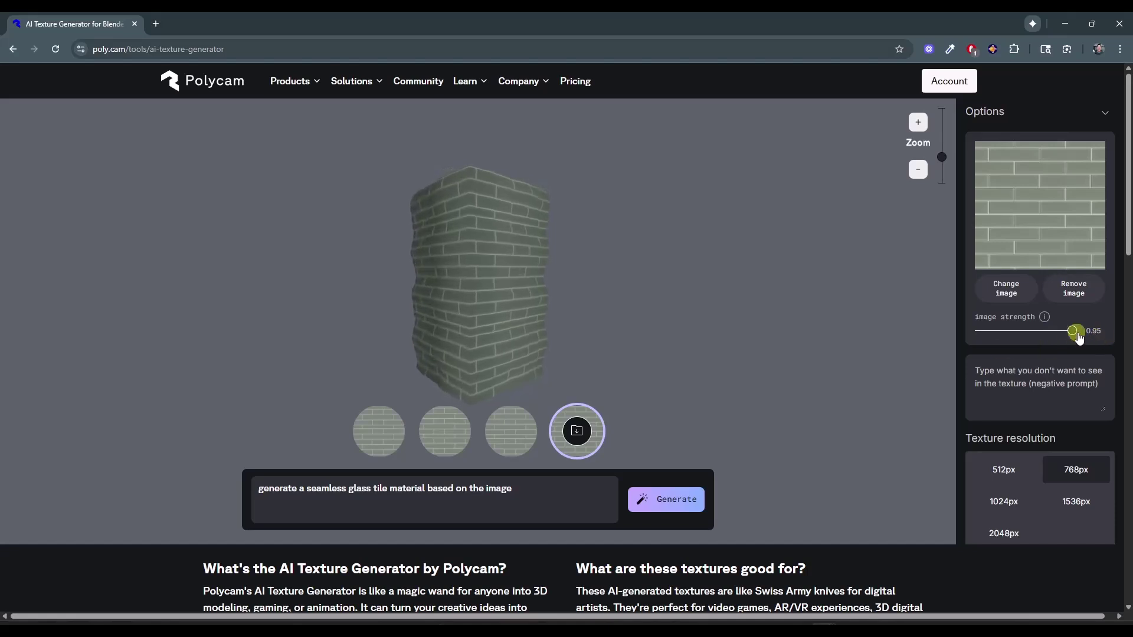
pyautogui.click(658, 501)
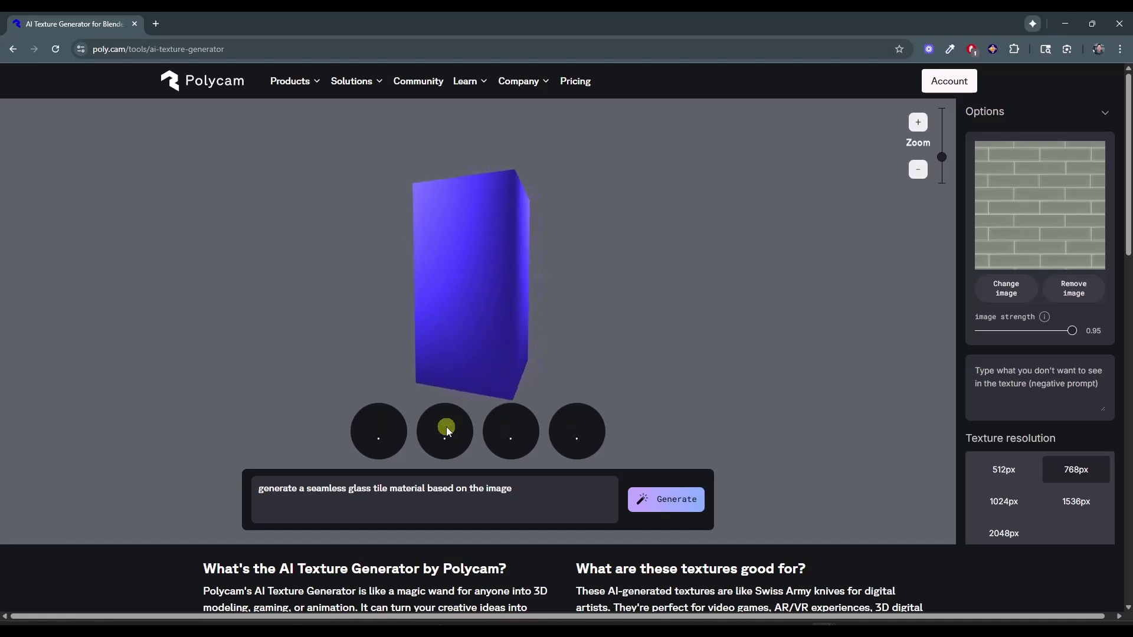
pyautogui.scroll(-3, 1043, 321)
pyautogui.scroll(-3, 1043, 321)
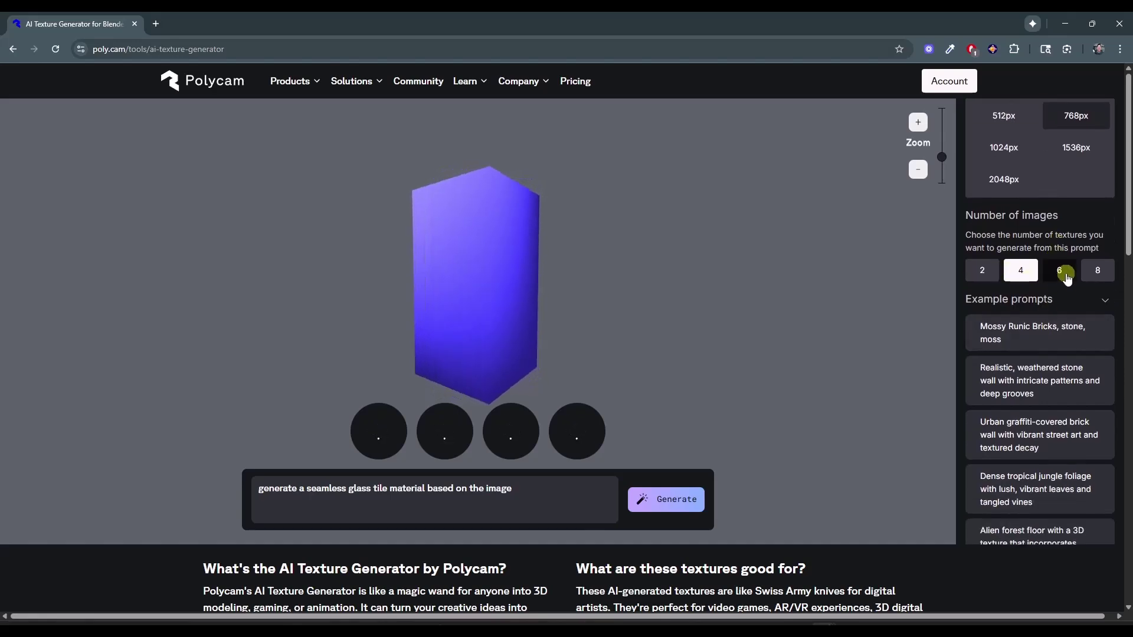
pyautogui.scroll(-5, 1067, 277)
pyautogui.scroll(8, 1062, 281)
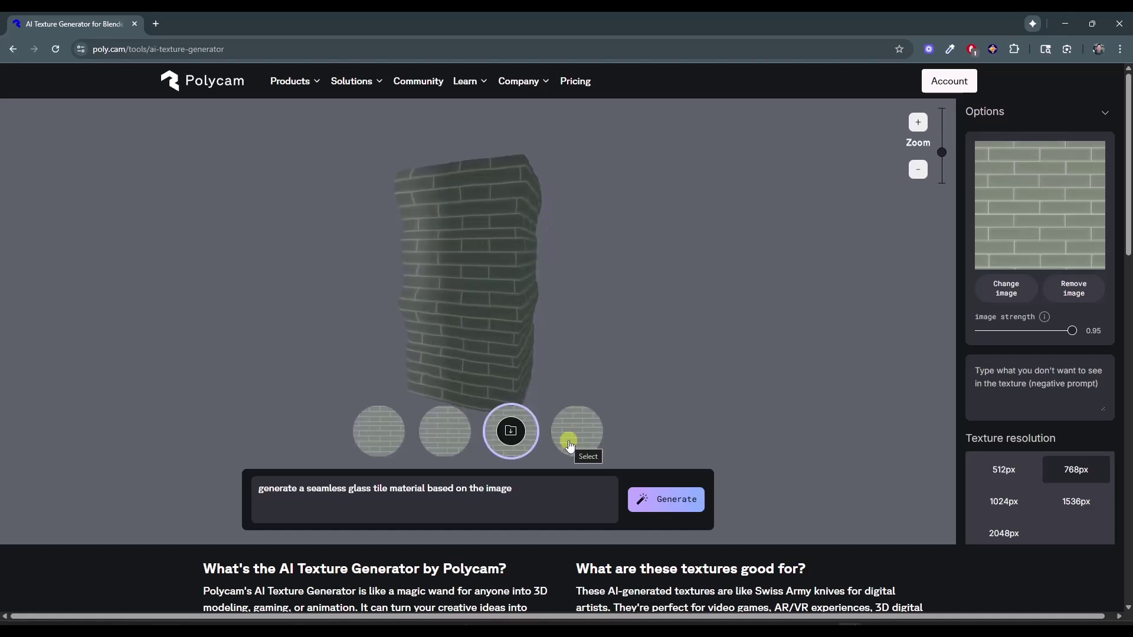
# Step: Compare the fourth and third generated textures on the preview block, download the third one and open the downloaded zip
pyautogui.click(571, 430)
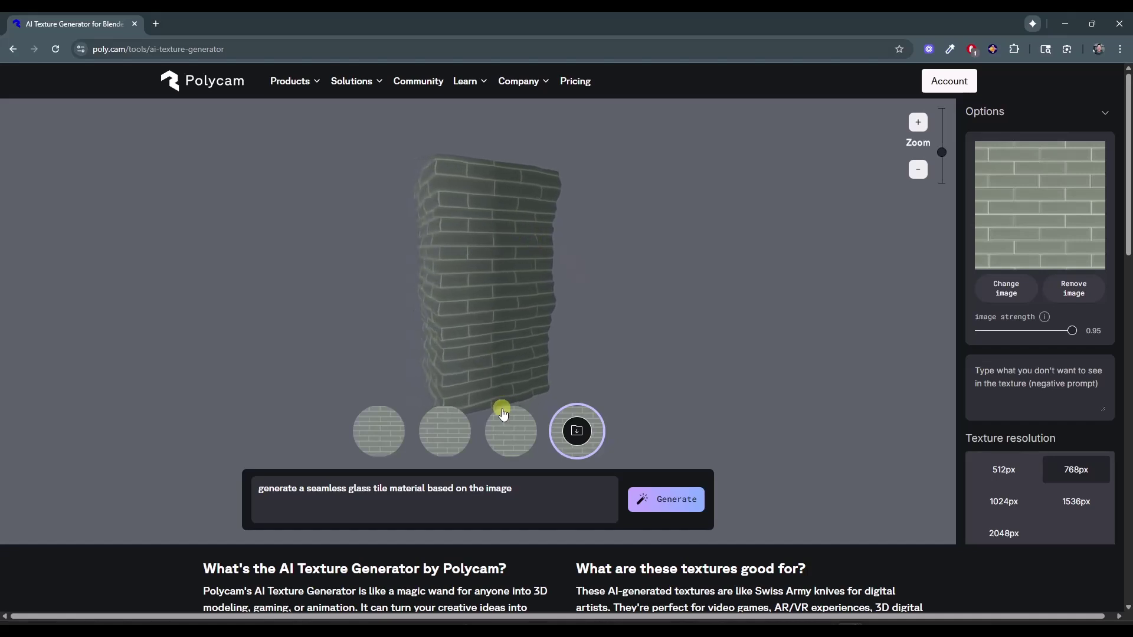
pyautogui.click(507, 430)
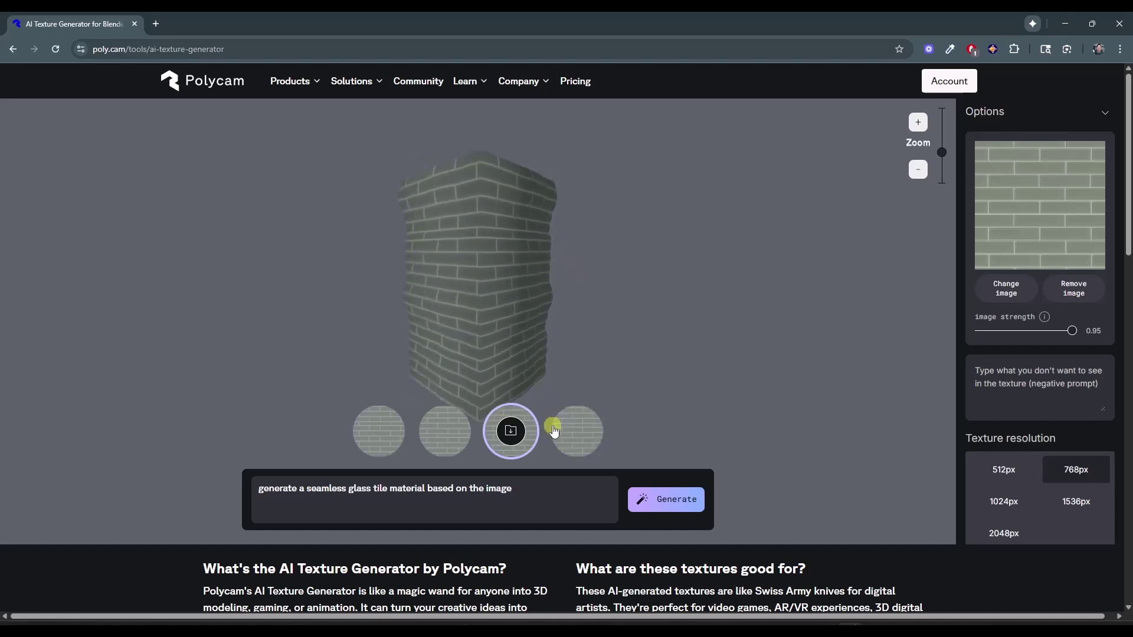
pyautogui.click(511, 430)
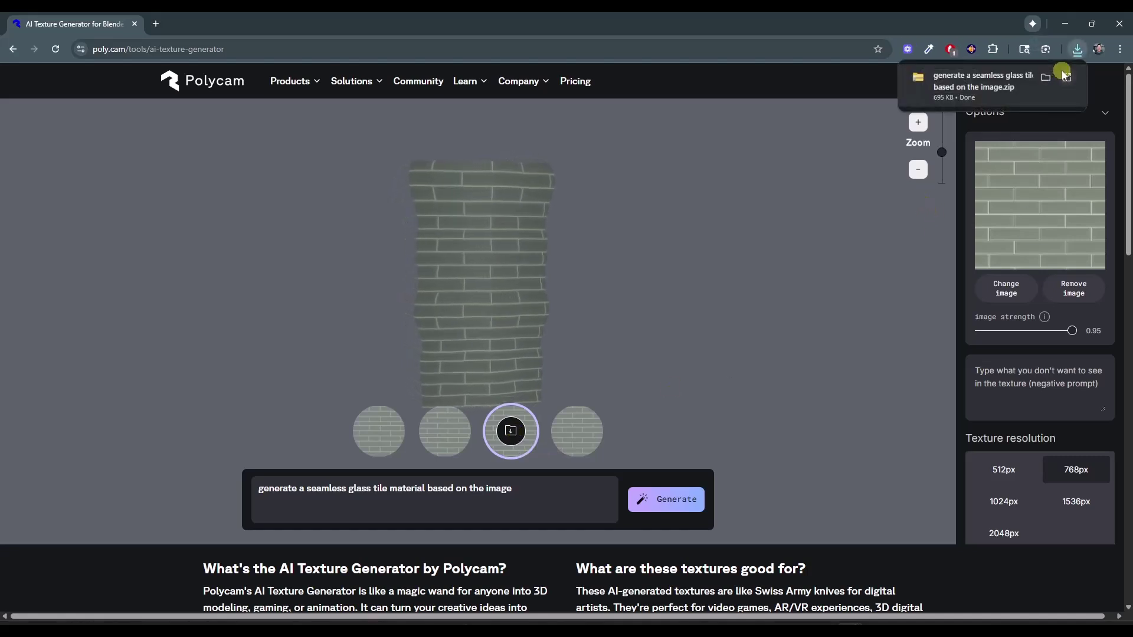
pyautogui.click(965, 86)
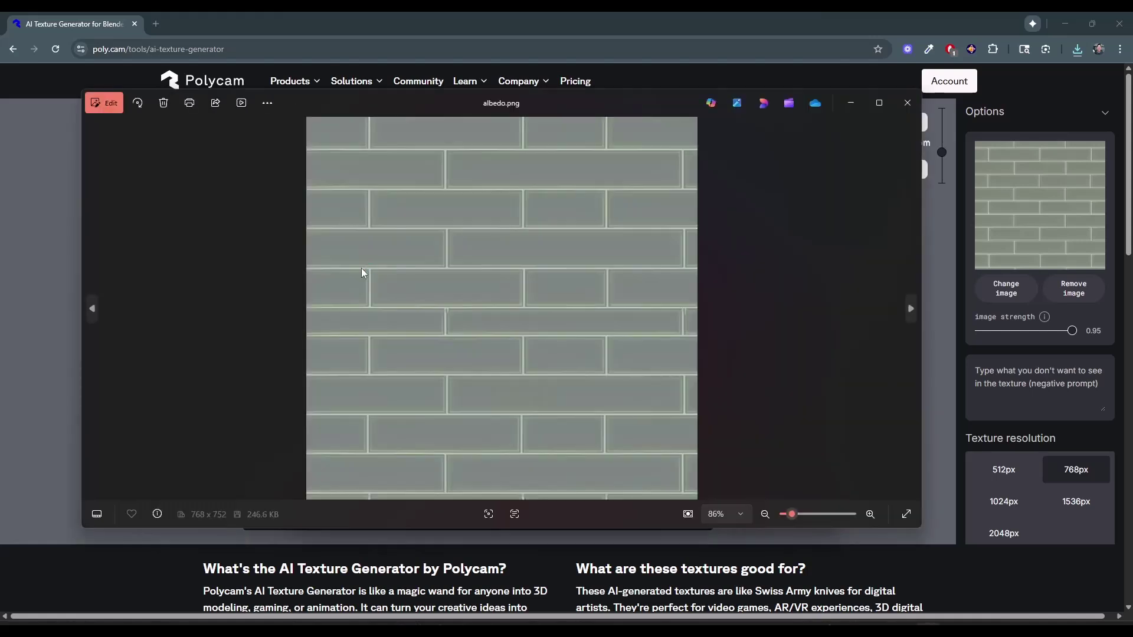
# Step: Examine the downloaded albedo, displacement, normal and roughness maps, inspecting the albedo tile pattern up close
pyautogui.press('Right')
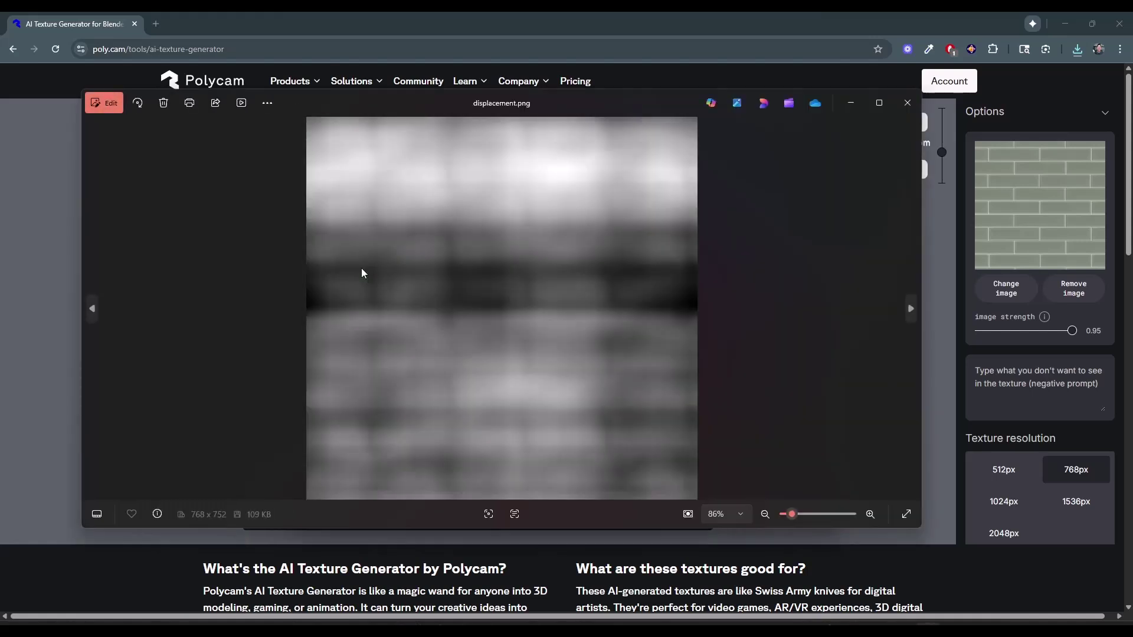
pyautogui.press('Right')
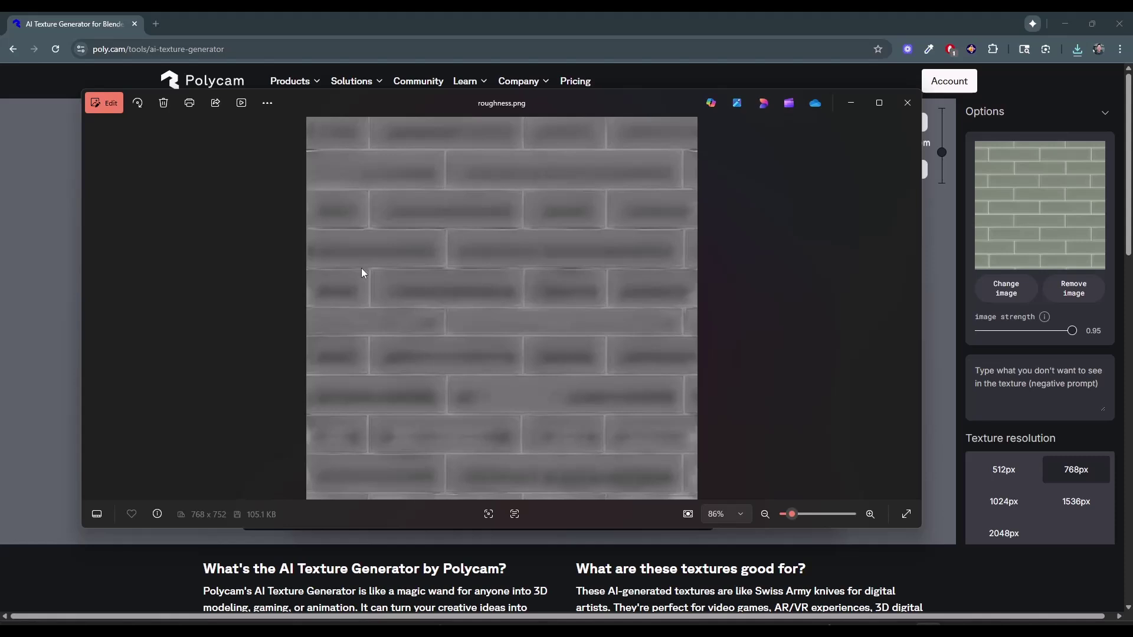
pyautogui.press('Right')
pyautogui.press('Right')
pyautogui.press('Right')
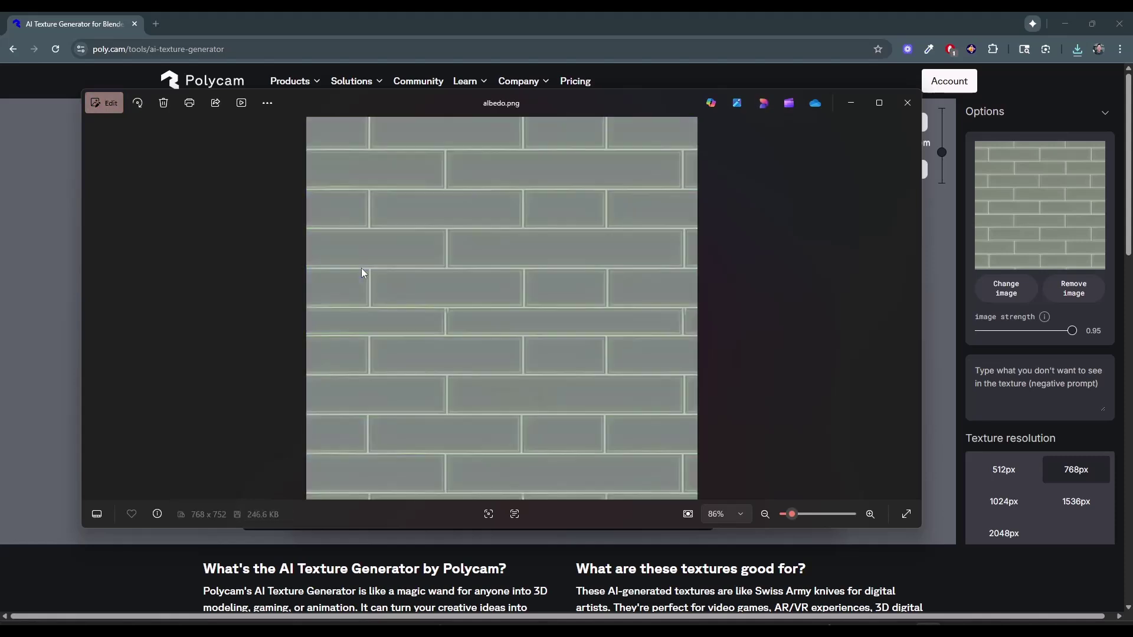
pyautogui.press('Right')
pyautogui.press('Left')
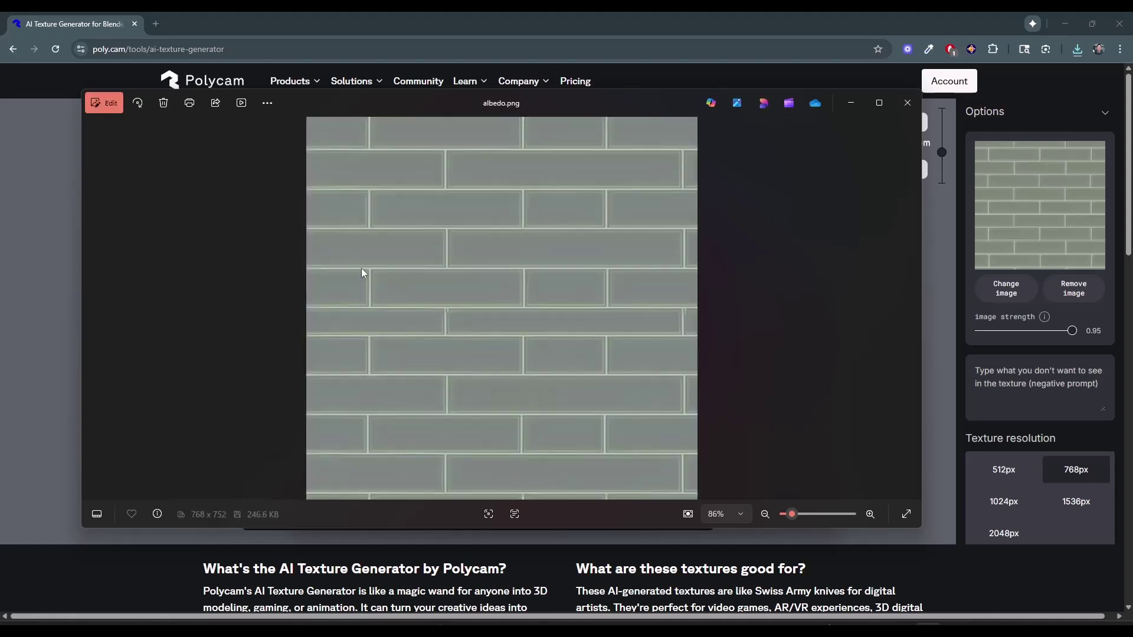
pyautogui.scroll(4, 433, 321)
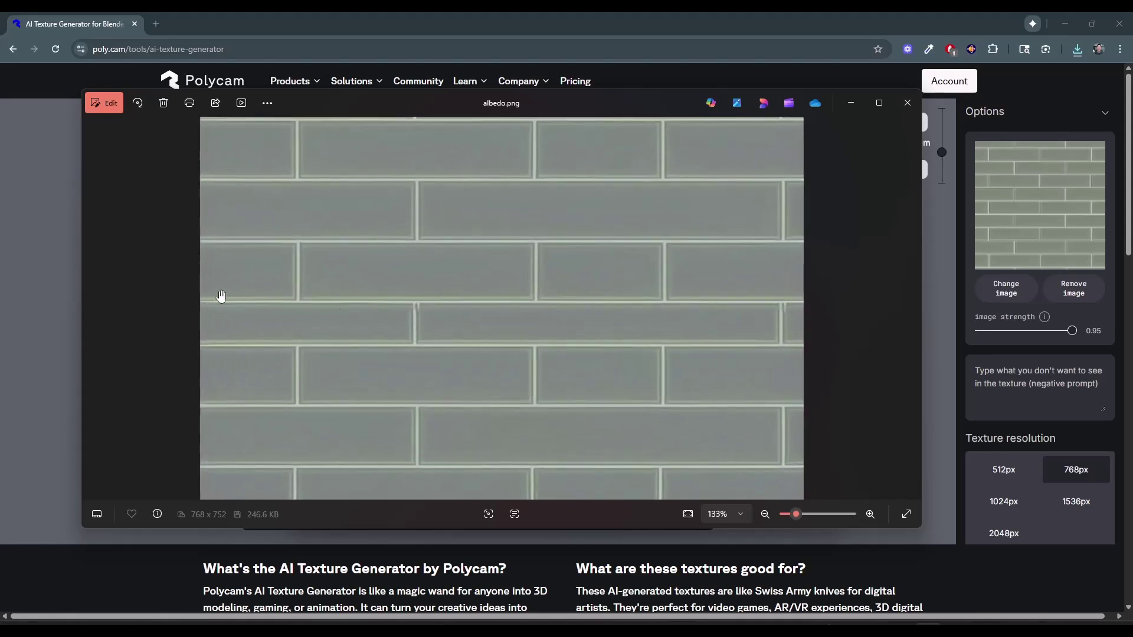
pyautogui.scroll(-3, 738, 308)
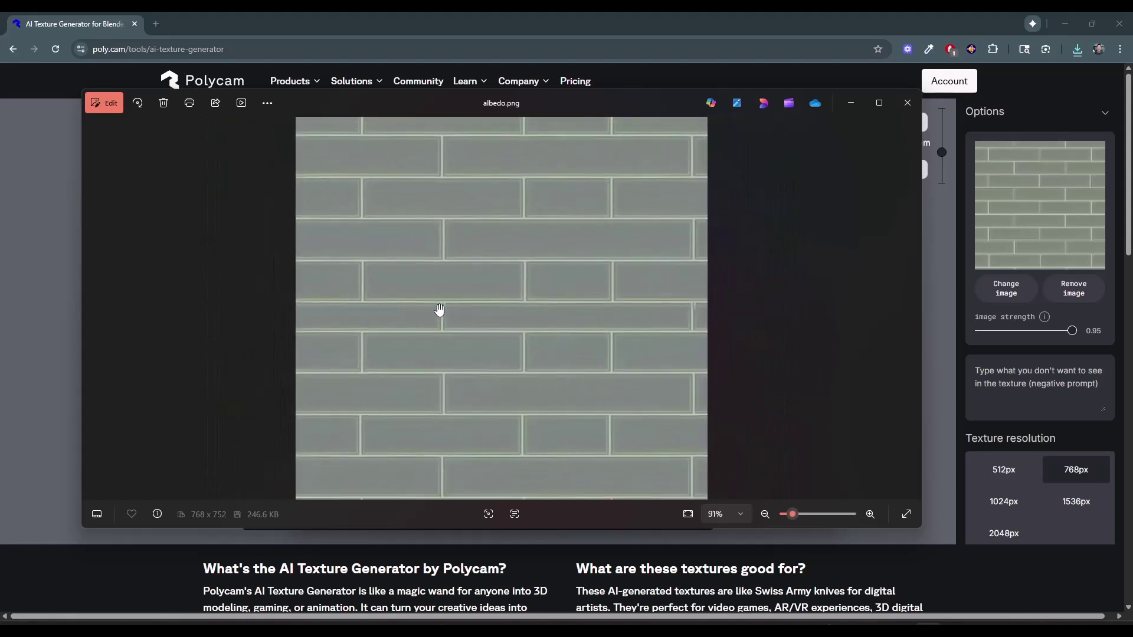
pyautogui.scroll(2, 439, 310)
pyautogui.scroll(-2, 392, 315)
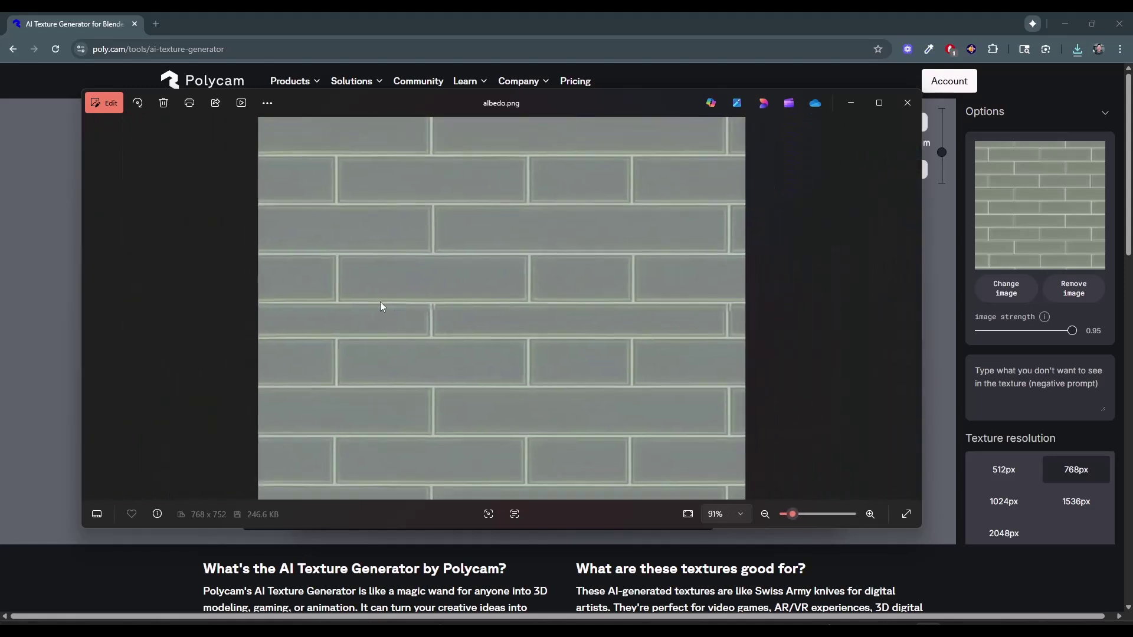
pyautogui.scroll(-1, 449, 307)
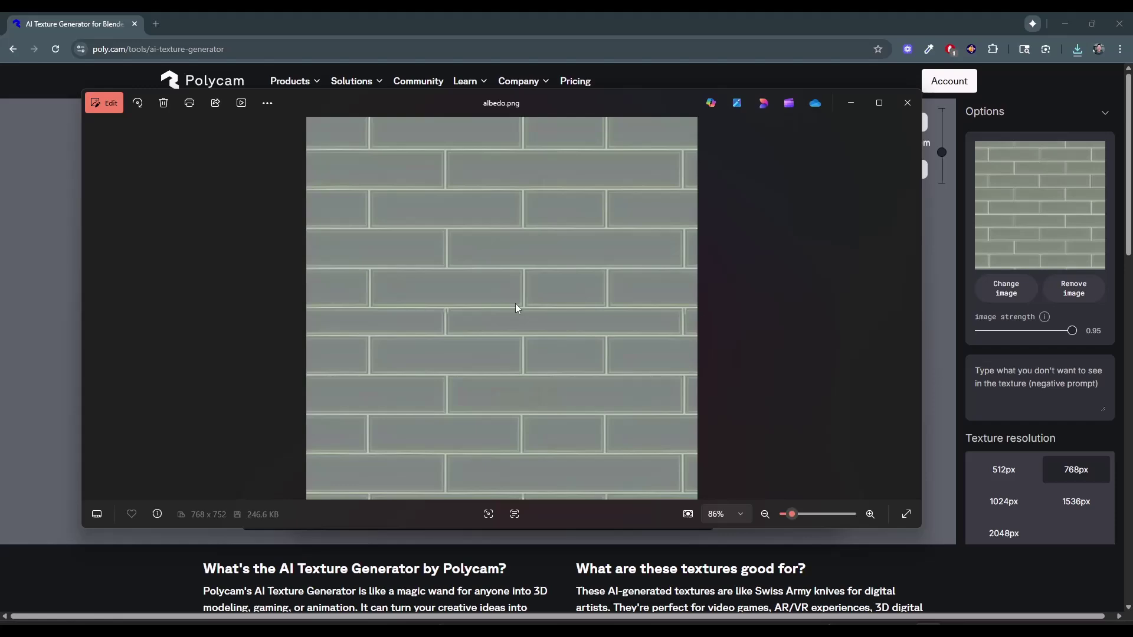
pyautogui.click(911, 103)
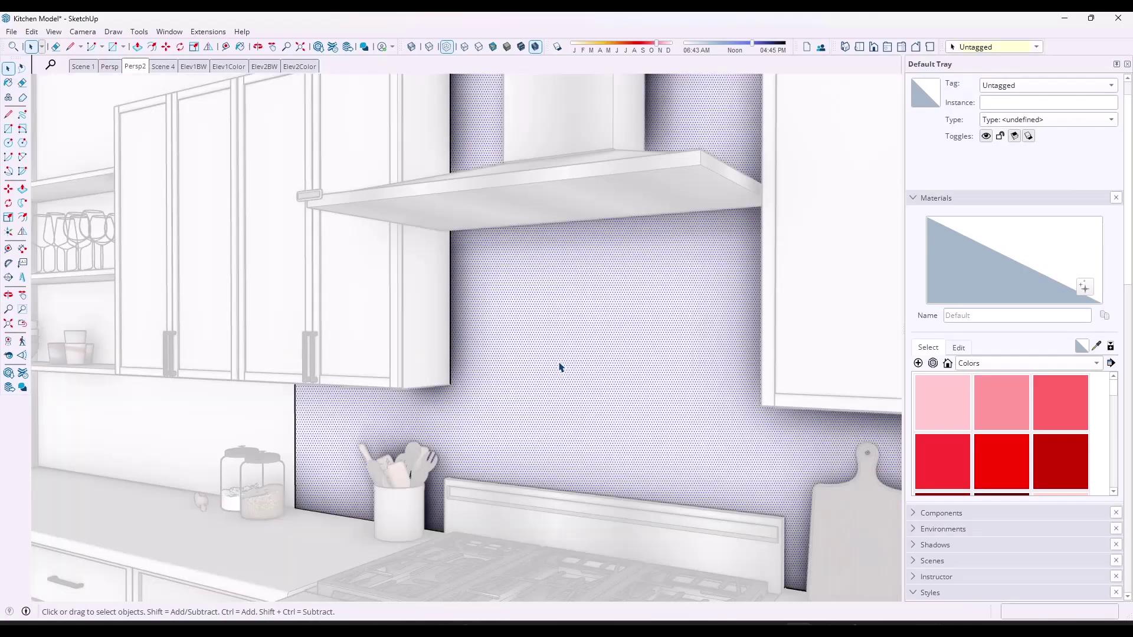
# Step: In SketchUp, import the albedo image onto the kitchen backsplash face as a texture about 2' 3 5/8" wide and view the tiled wall
pyautogui.click(560, 367)
pyautogui.click(11, 31)
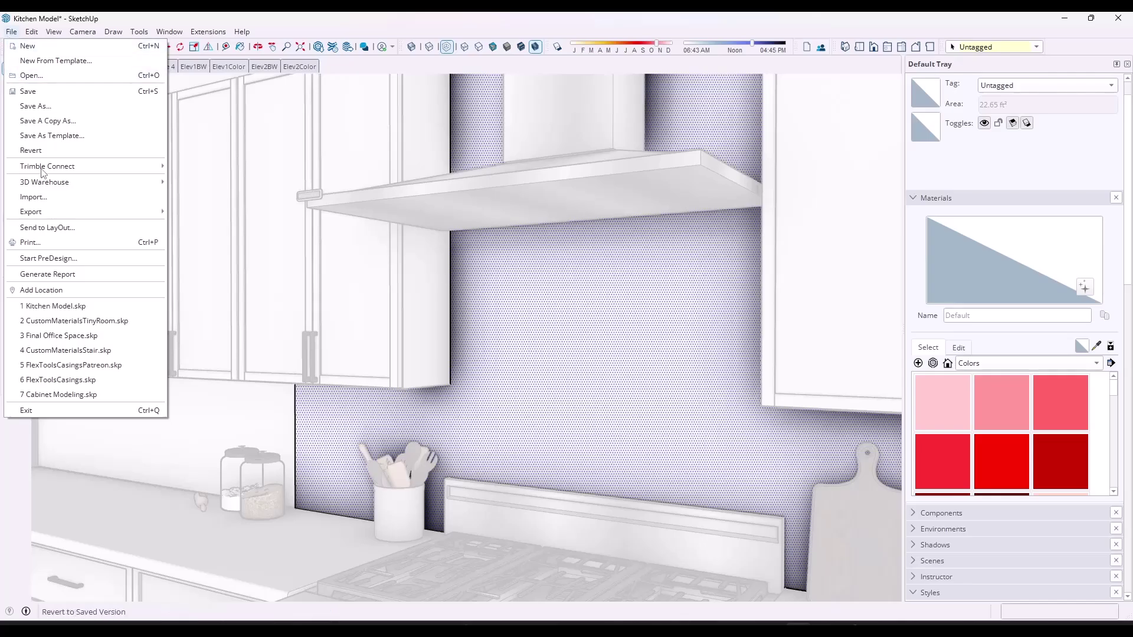
pyautogui.click(47, 196)
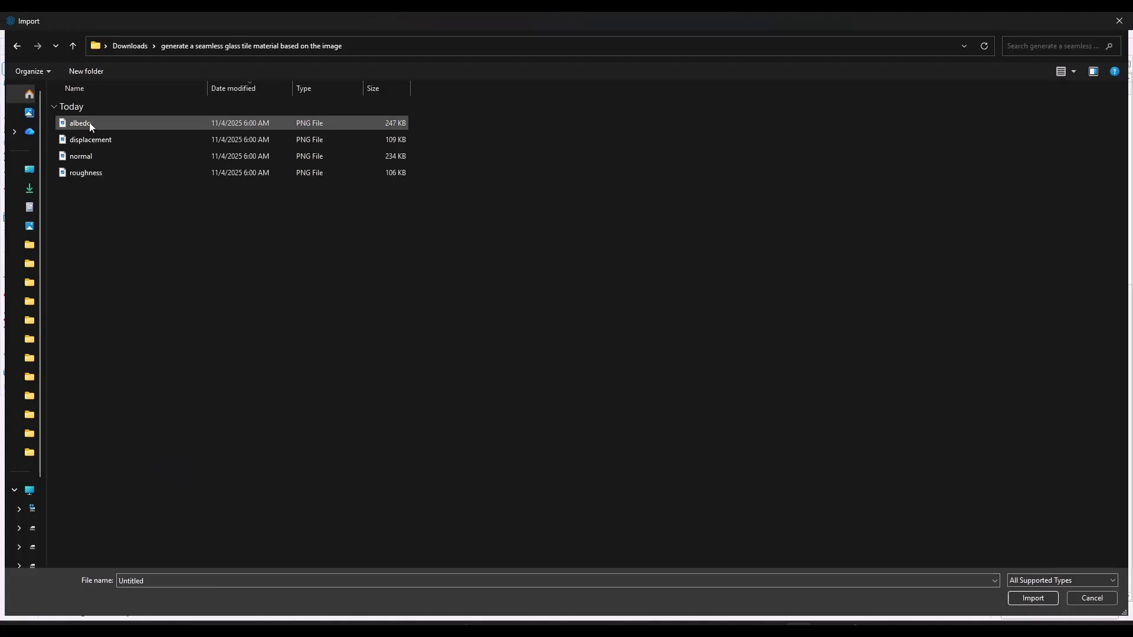
pyautogui.doubleClick(90, 122)
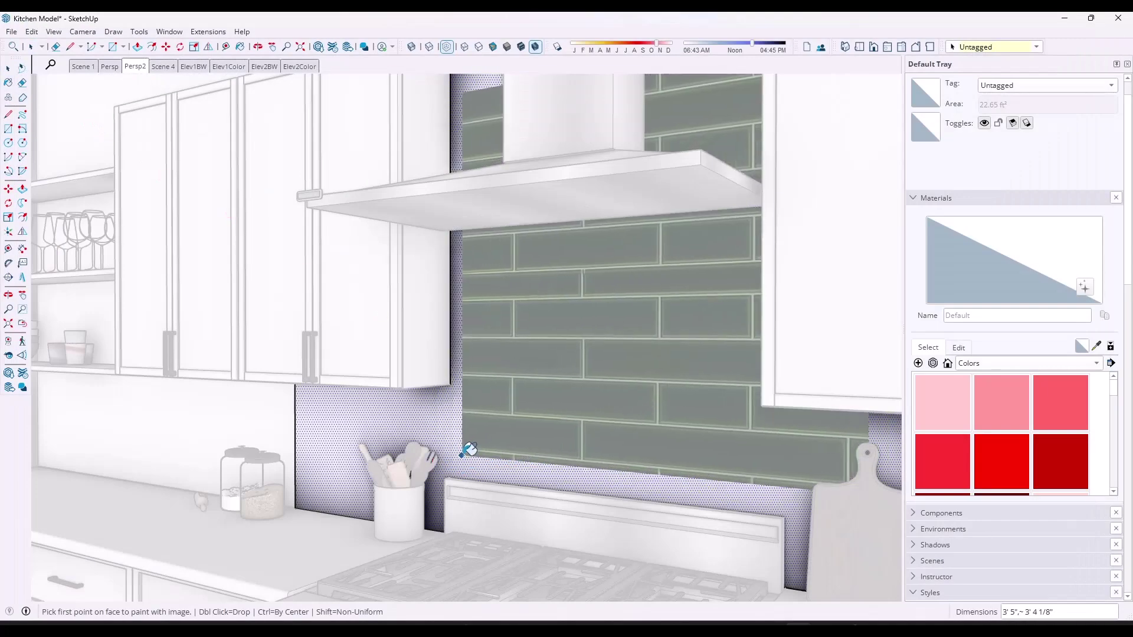
pyautogui.click(464, 456)
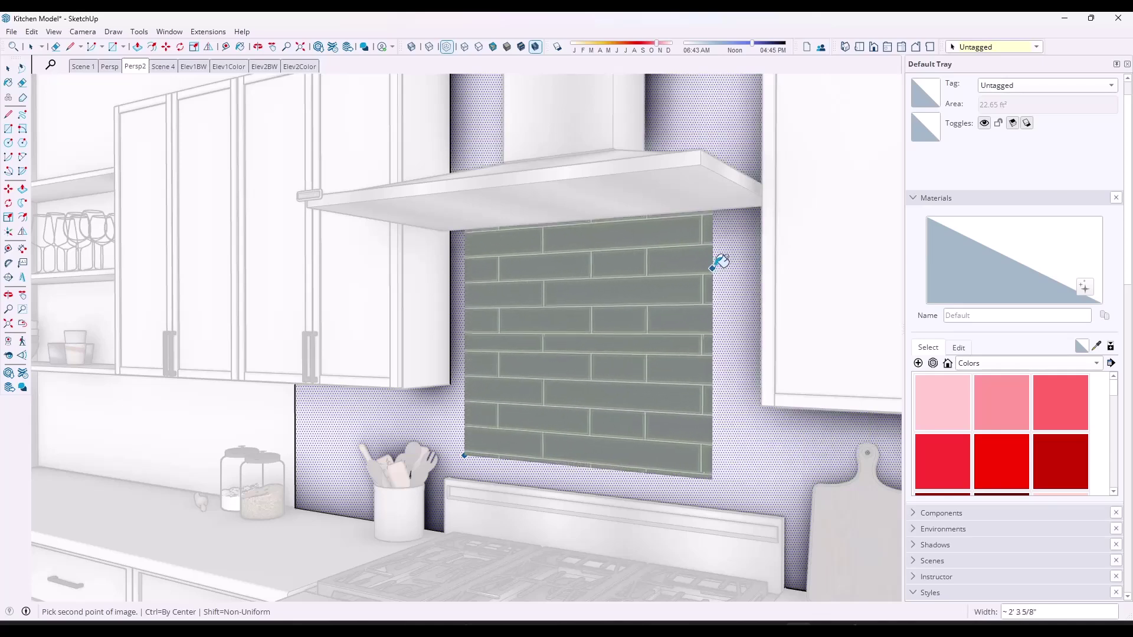
pyautogui.click(721, 258)
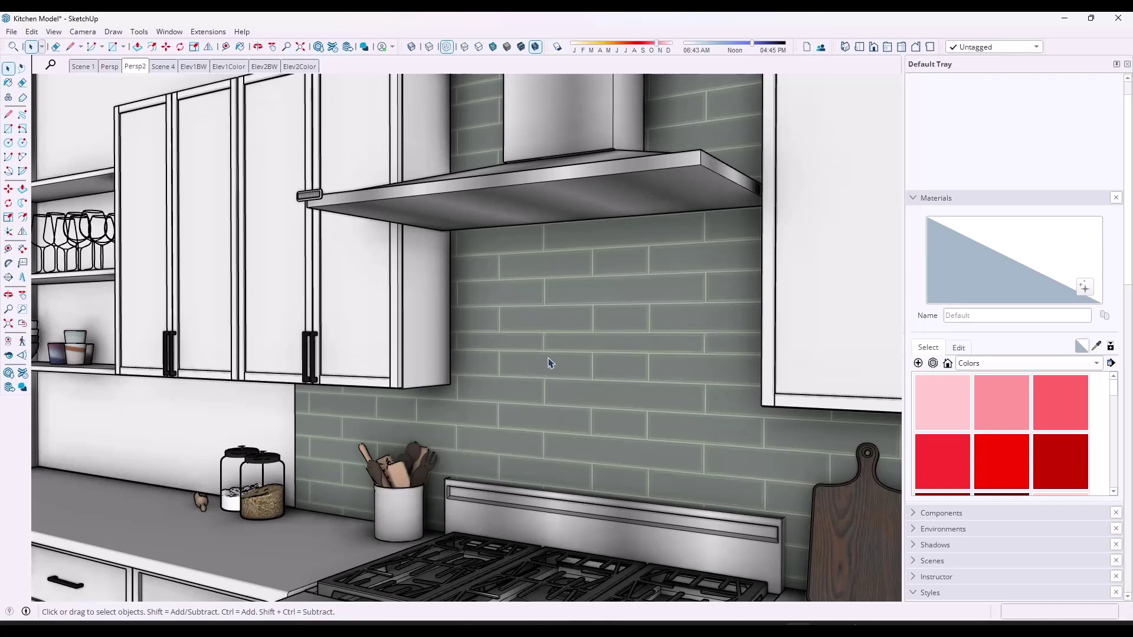
pyautogui.moveTo(590, 325); pyautogui.dragTo(636, 370, button='middle')
pyautogui.scroll(-5, 593, 334)
pyautogui.scroll(6, 636, 371)
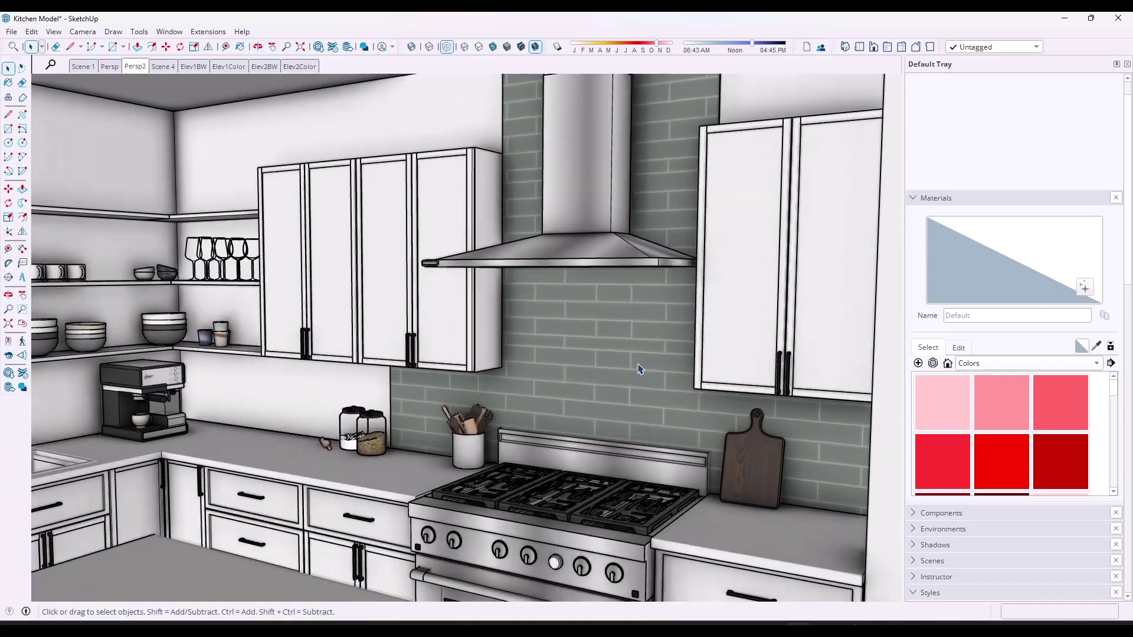
pyautogui.scroll(-2, 596, 370)
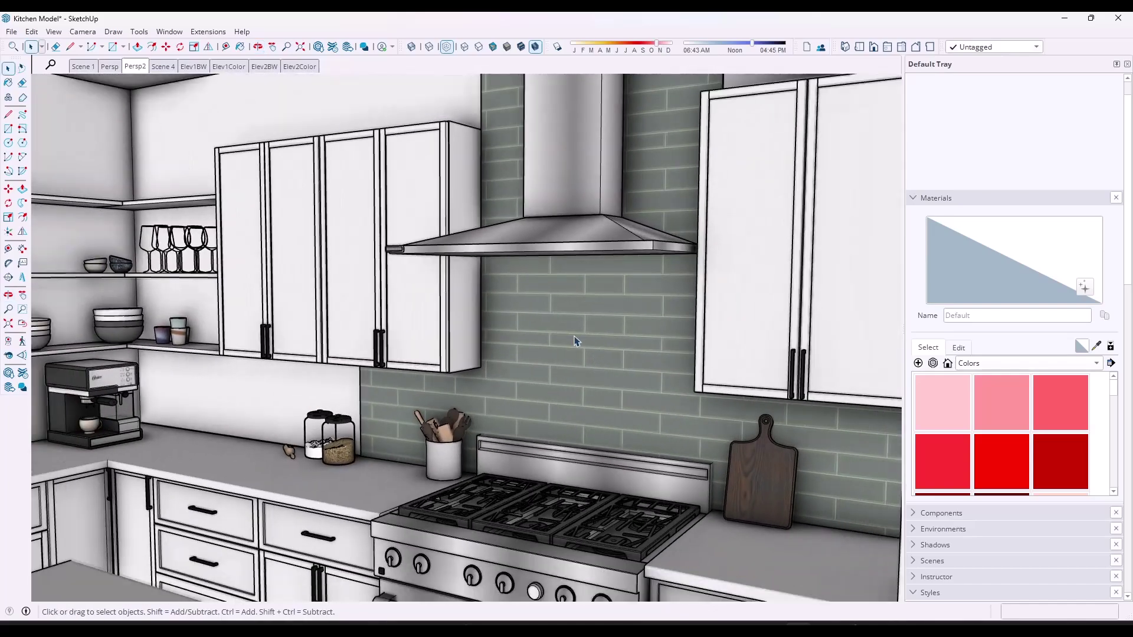